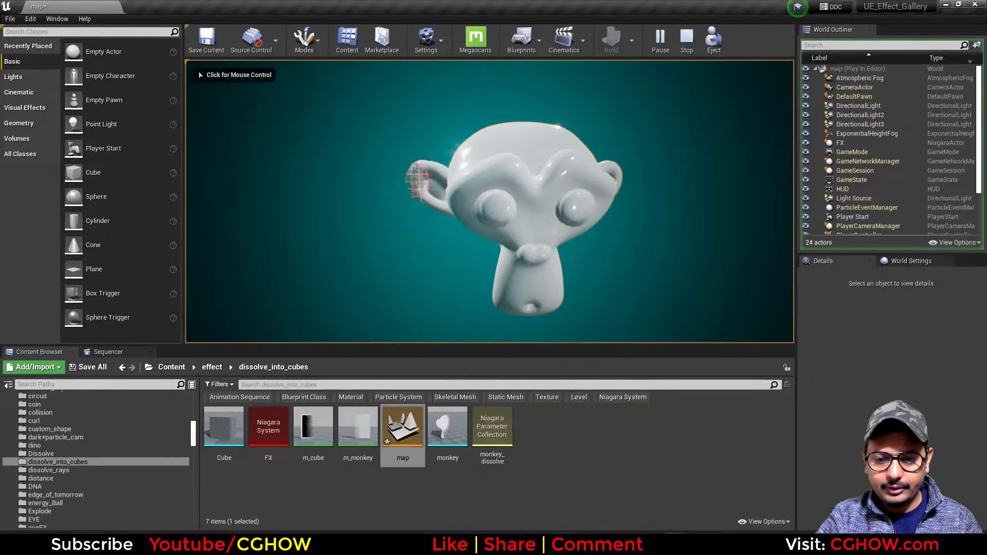
- Switch to the browser, replay the monkey-head dissolve reference video in the Twitter thread, and return to Unreal Editor
{"action": "key", "text": "alt+Tab"}
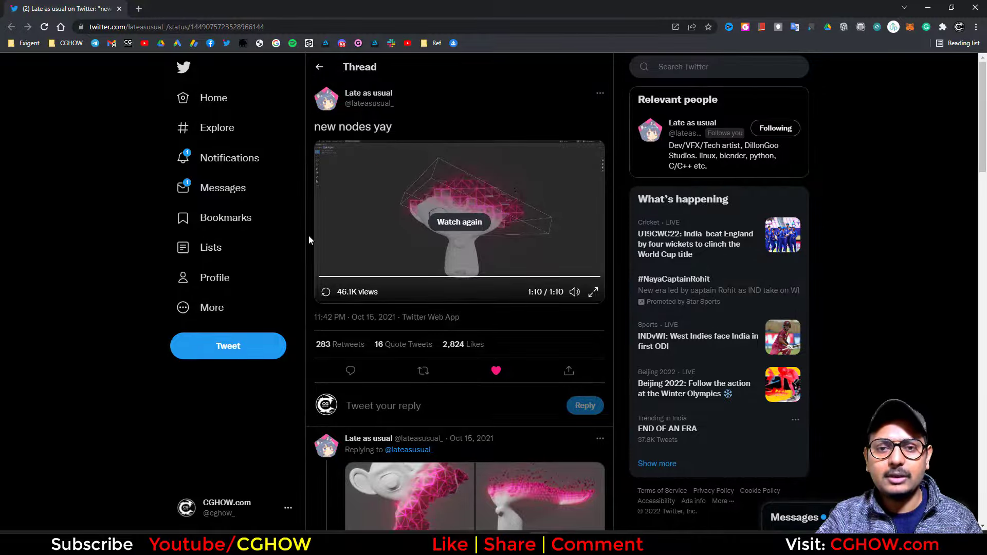
{"action": "left_click", "coordinate": [325, 293]}
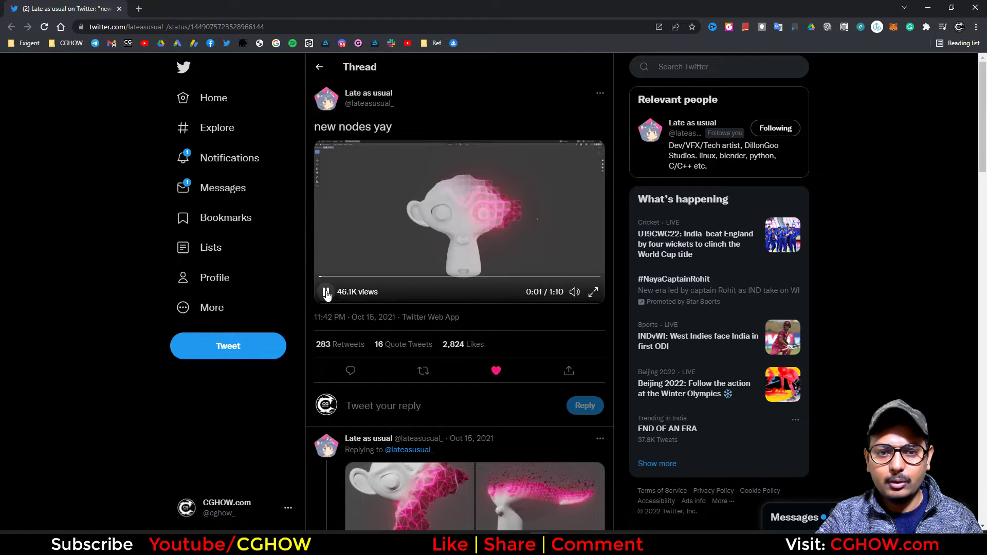
{"action": "left_click", "coordinate": [928, 8]}
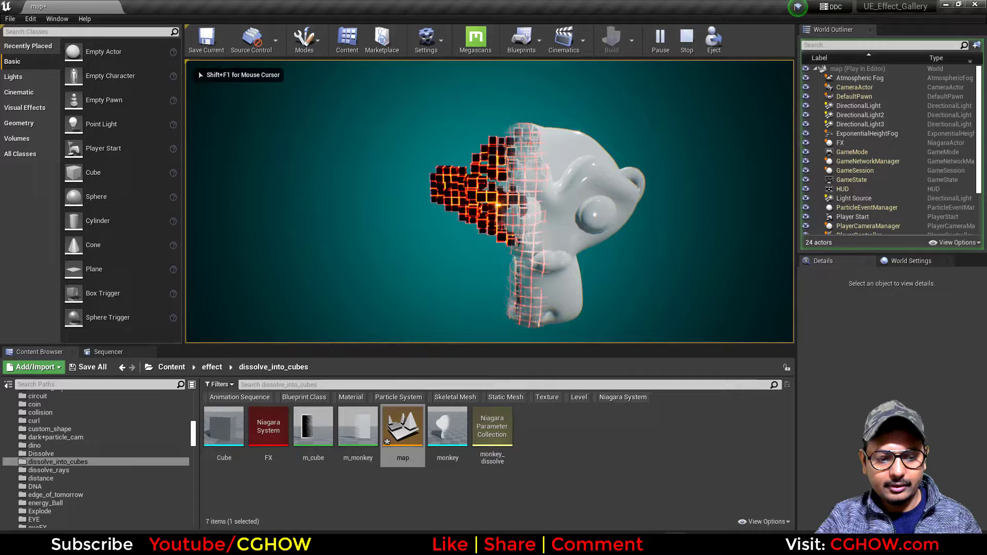
- Examine the finished cube dissolve effect from different positions in the running level, and end the play session
{"action": "key", "text": "F11"}
{"action": "left_click", "coordinate": [623, 246]}
{"action": "key", "text": "w"}
{"action": "key", "text": "a"}
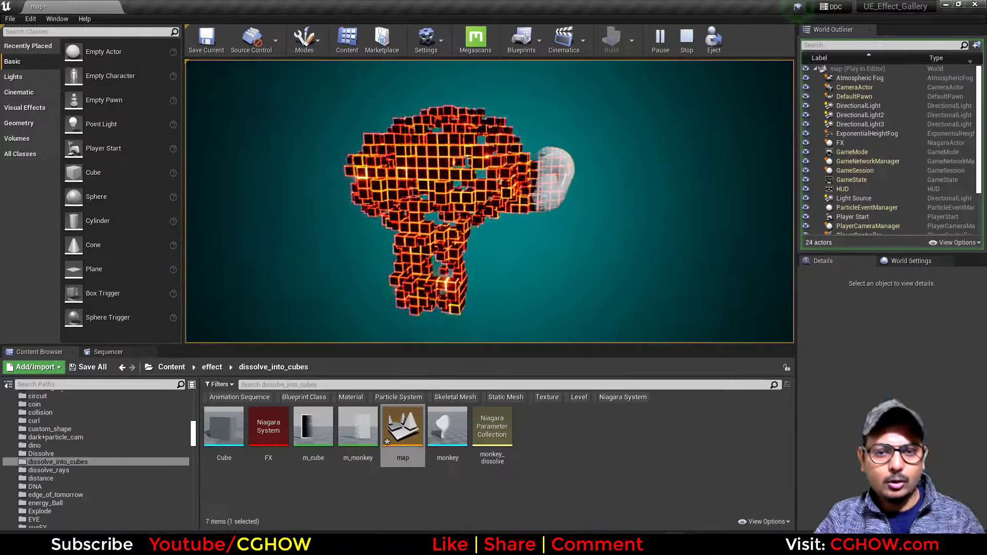
{"action": "key", "text": "Escape"}
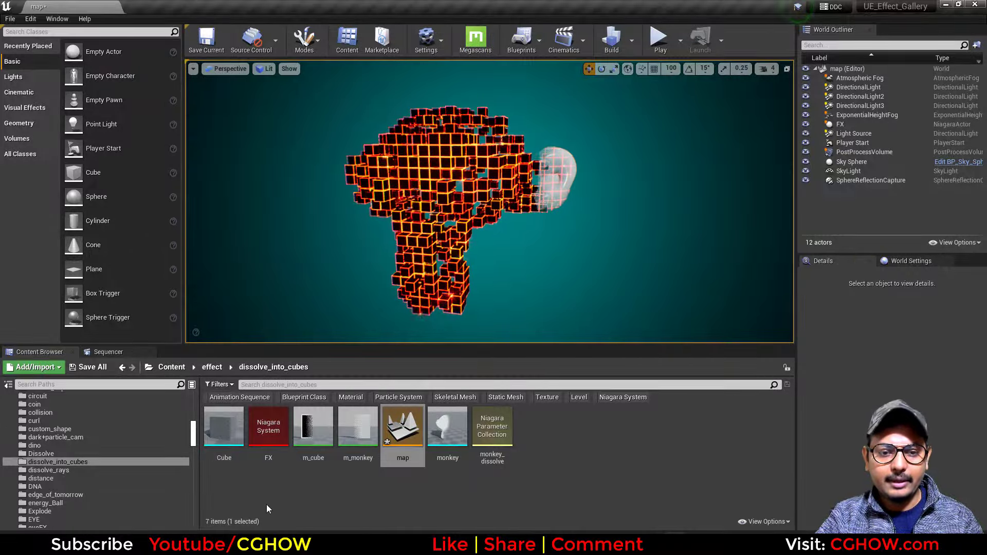
- Open the FX Niagara system and preview its Fountain and Fountain001 emitters in isolation, one after the other
{"action": "double_click", "coordinate": [268, 448]}
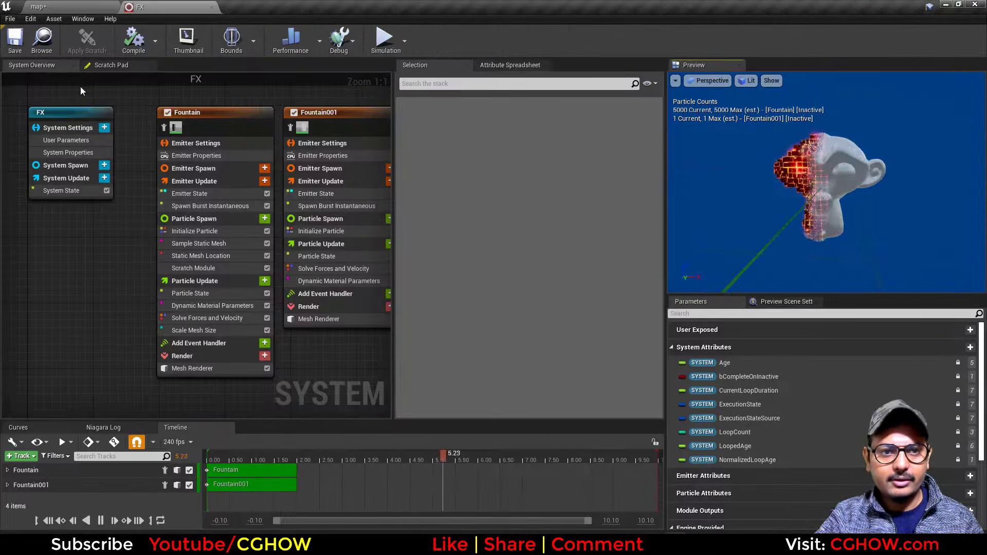
{"action": "left_click", "coordinate": [164, 127]}
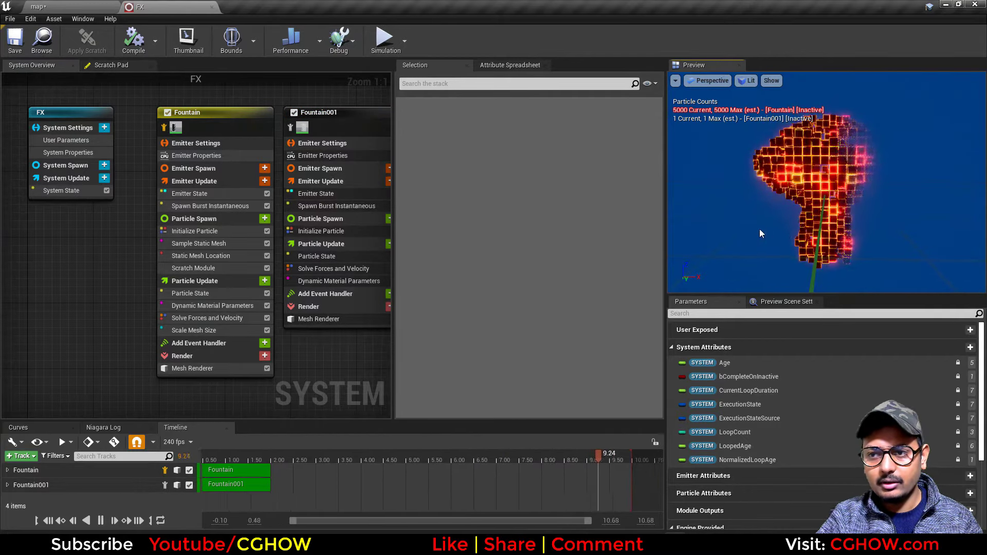
{"action": "left_click", "coordinate": [289, 128]}
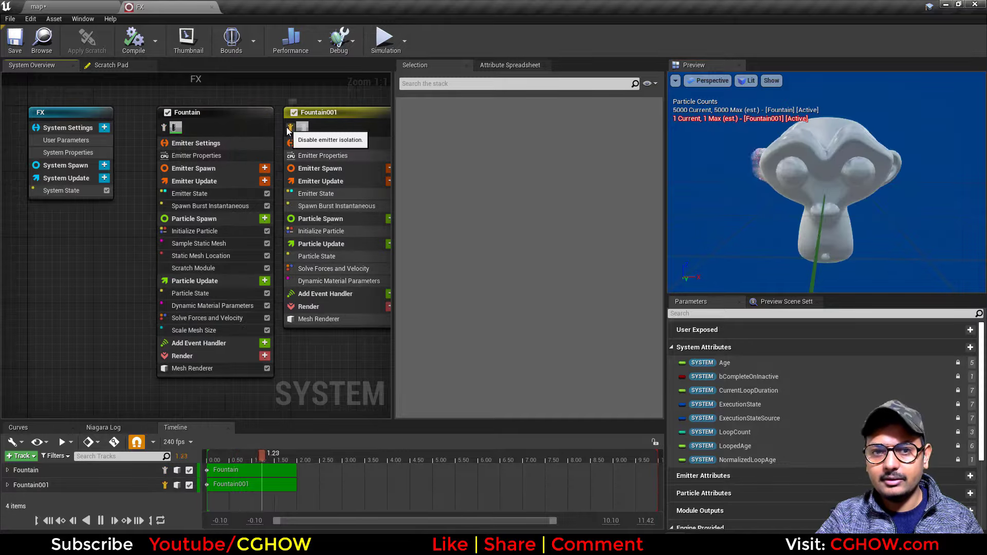
{"action": "left_click_drag", "start_coordinate": [785, 200], "coordinate": [859, 175]}
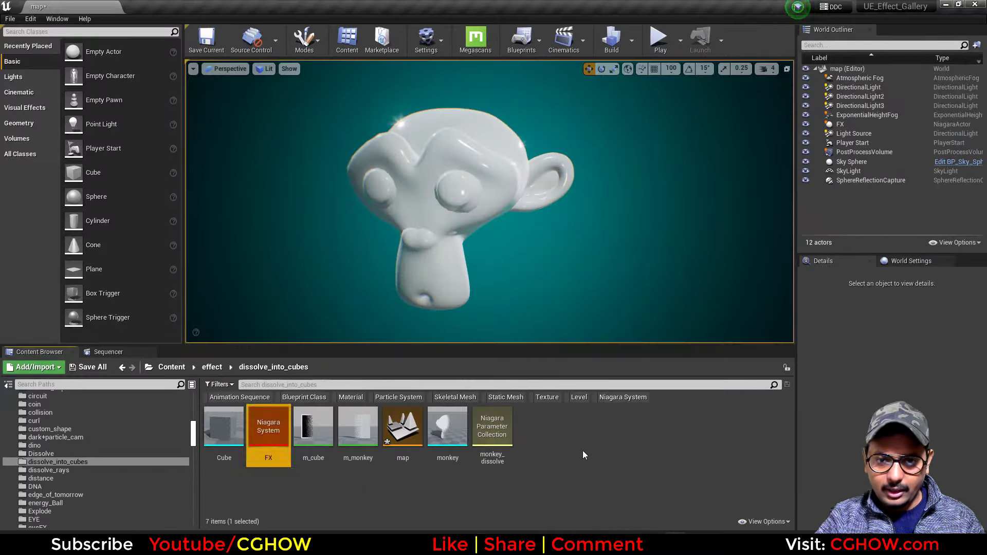
- Create a folder named test inside dissolve_into_cubes and open it
{"action": "right_click", "coordinate": [581, 450]}
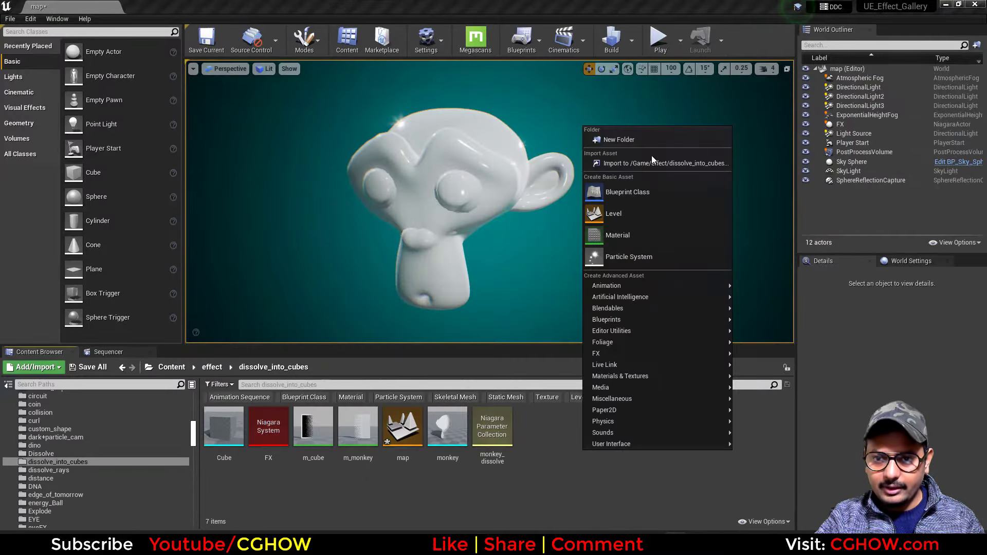
{"action": "left_click", "coordinate": [643, 141]}
{"action": "type", "text": "test"}
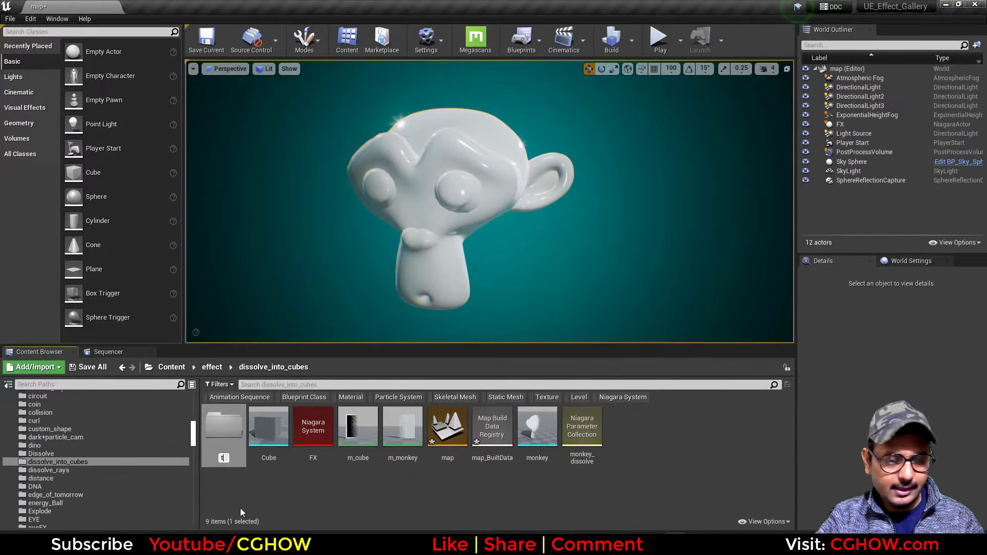
{"action": "key", "text": "Return"}
{"action": "key", "text": "Return"}
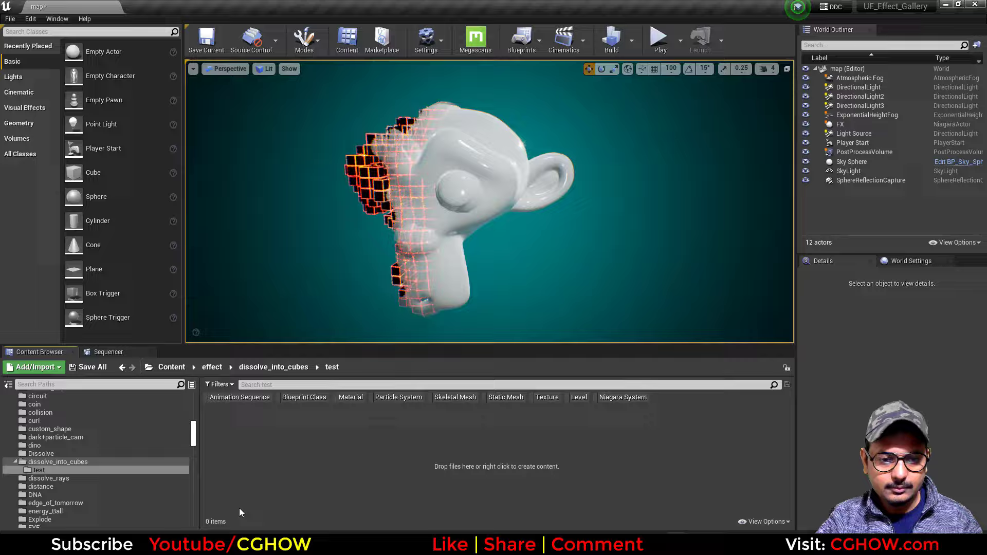
- Create a Niagara system named test from the Fountain emitter template in the test folder
{"action": "right_click", "coordinate": [280, 466]}
{"action": "mouse_move", "coordinate": [338, 368]}
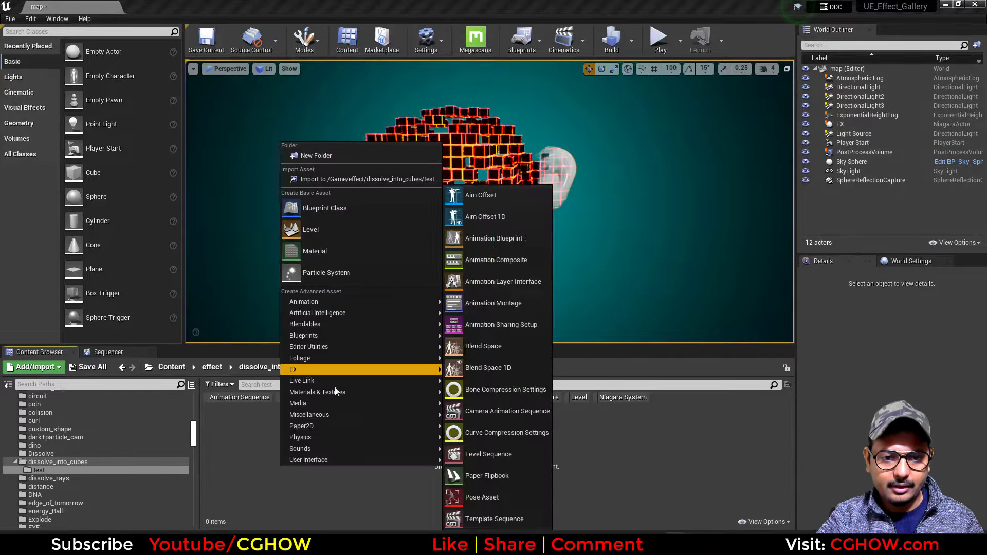
{"action": "left_click", "coordinate": [483, 519]}
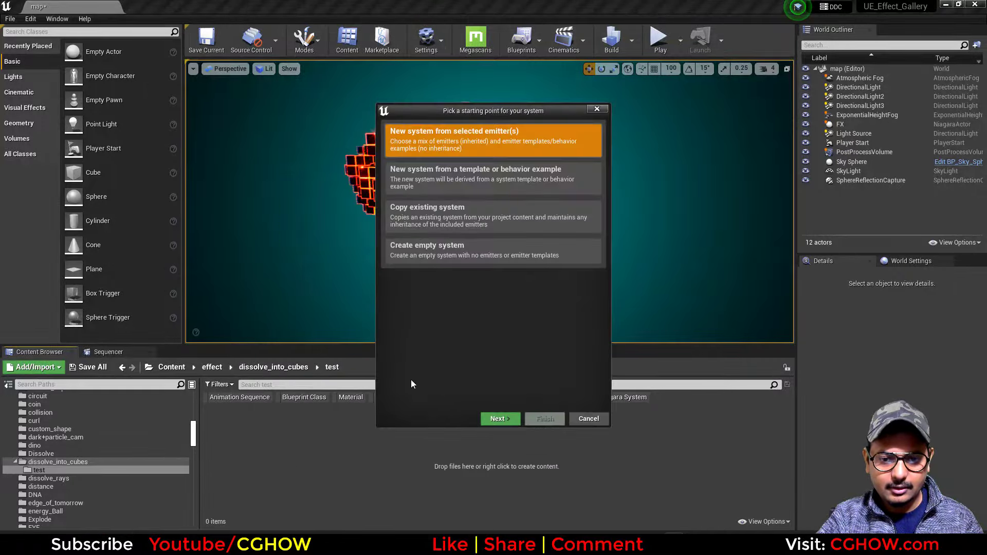
{"action": "left_click", "coordinate": [515, 420]}
{"action": "left_click", "coordinate": [501, 356]}
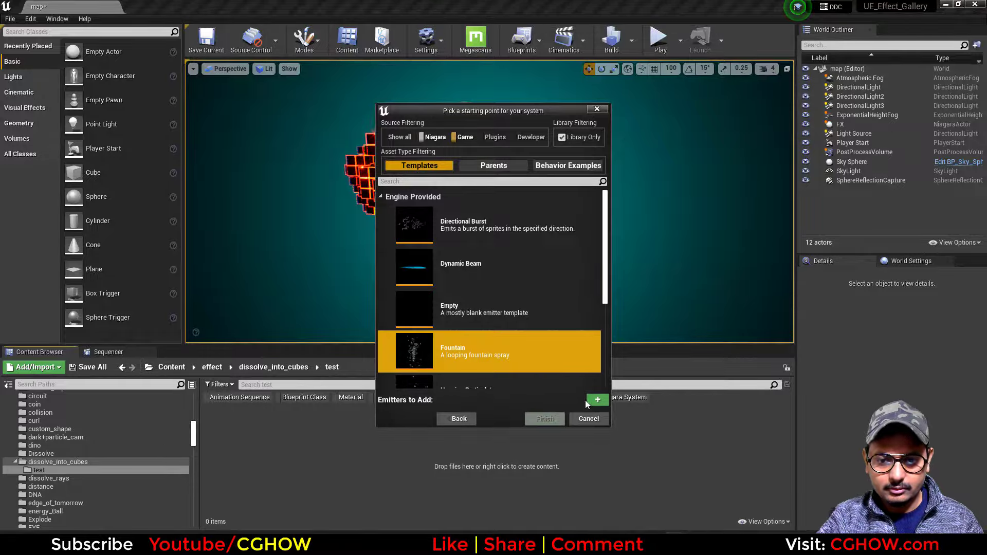
{"action": "left_click", "coordinate": [598, 388]}
{"action": "left_click", "coordinate": [553, 416]}
{"action": "type", "text": "test"}
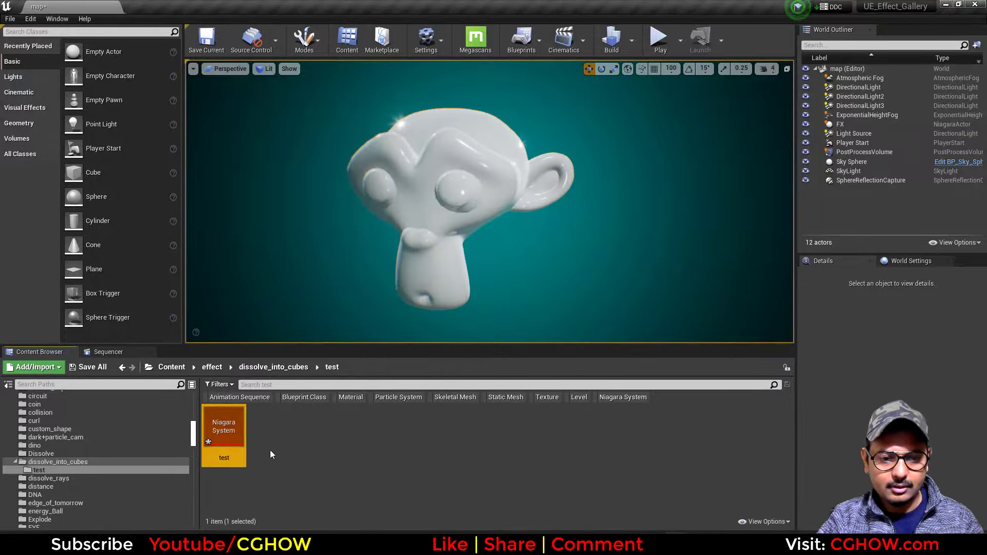
- Open the test Niagara system, replace the Fountain emitter's Sprite Renderer with a Mesh Renderer, and show the new renderer's settings
{"action": "double_click", "coordinate": [241, 436]}
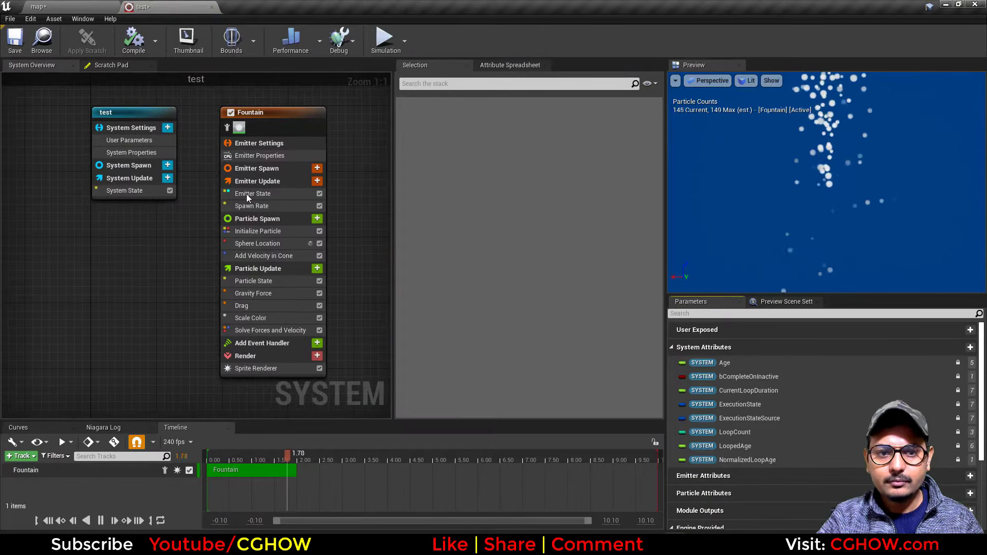
{"action": "left_click", "coordinate": [317, 350]}
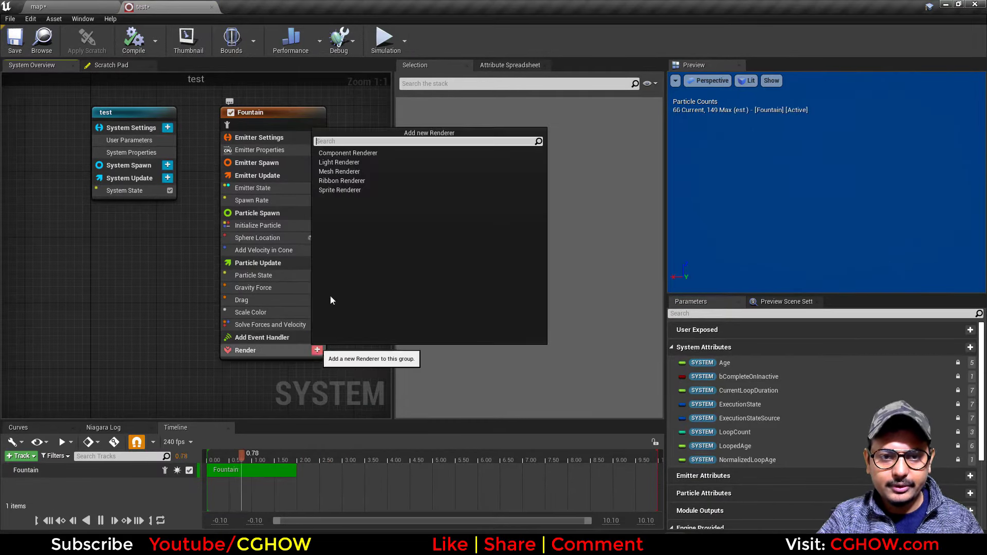
{"action": "left_click", "coordinate": [329, 173]}
{"action": "left_click", "coordinate": [263, 356]}
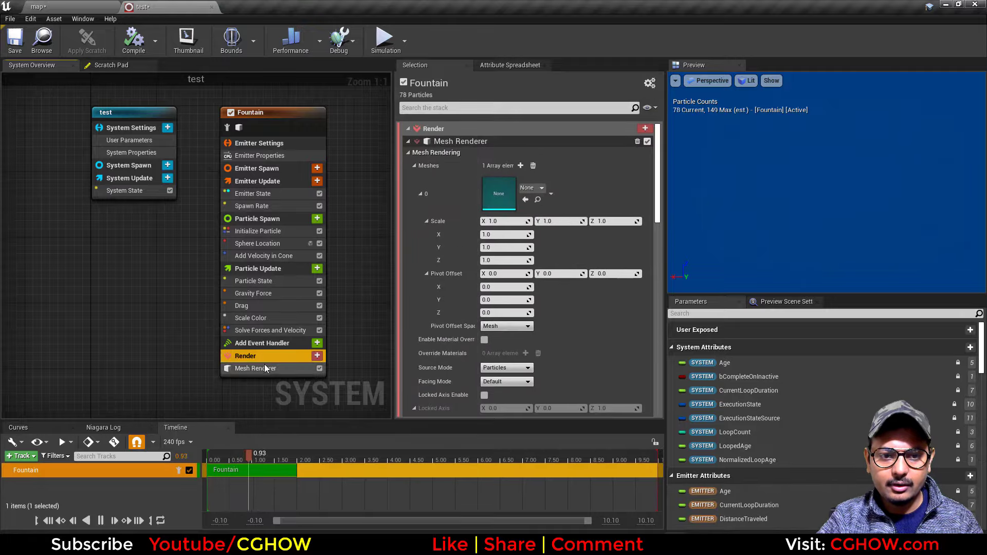
{"action": "left_click", "coordinate": [265, 368]}
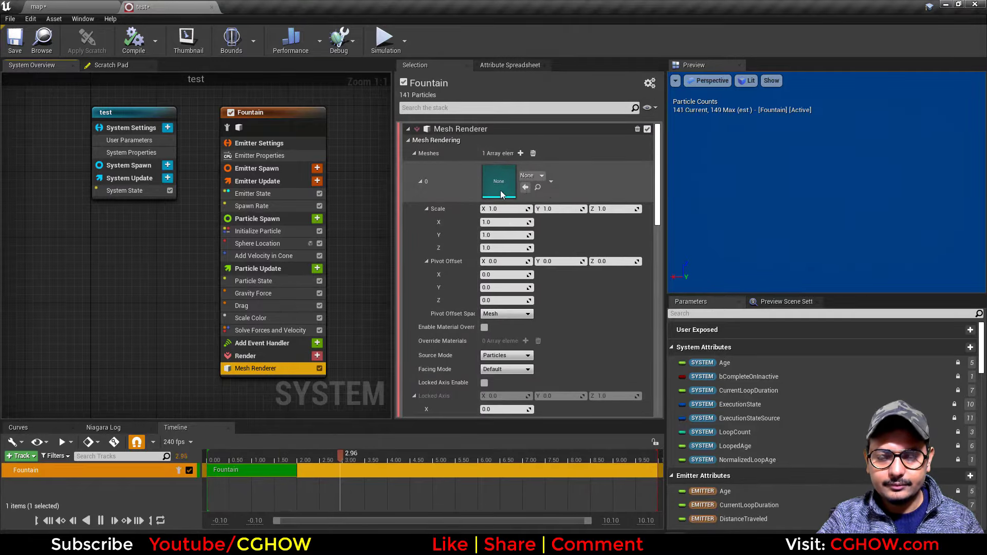
- Locate the Cube mesh used by the FX system's Fountain emitter and assign it to the test system's Mesh Renderer
{"action": "left_click", "coordinate": [115, 6]}
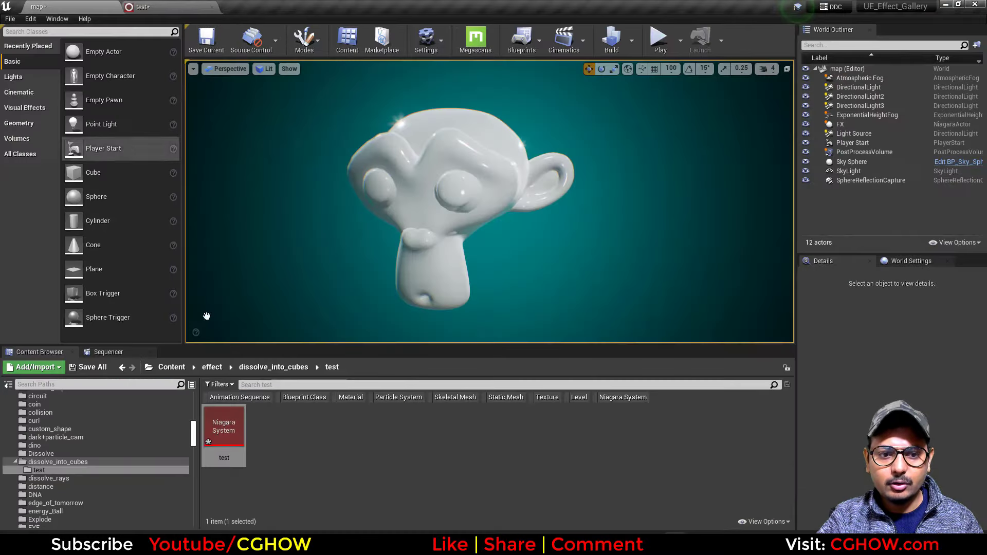
{"action": "left_click", "coordinate": [411, 177]}
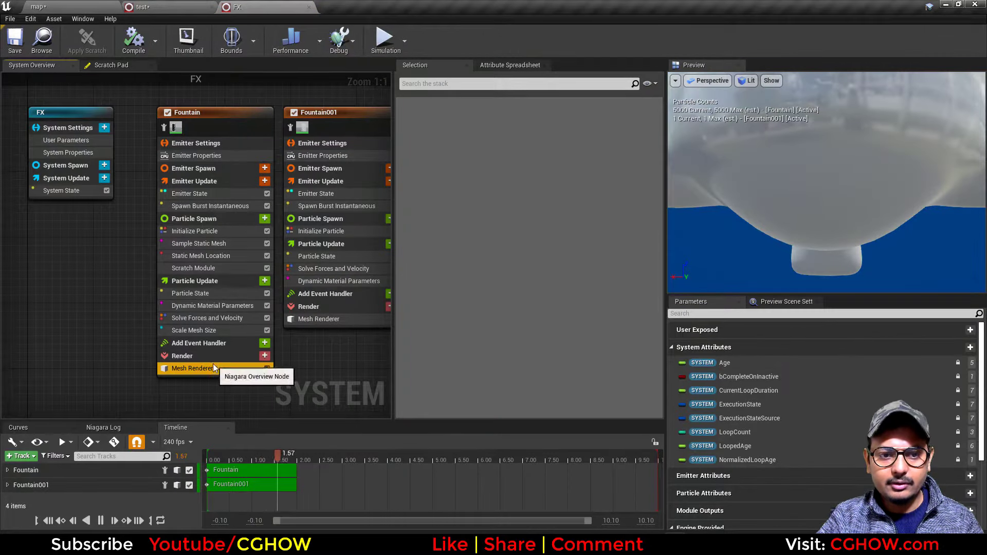
{"action": "left_click", "coordinate": [212, 366]}
{"action": "left_click", "coordinate": [539, 188]}
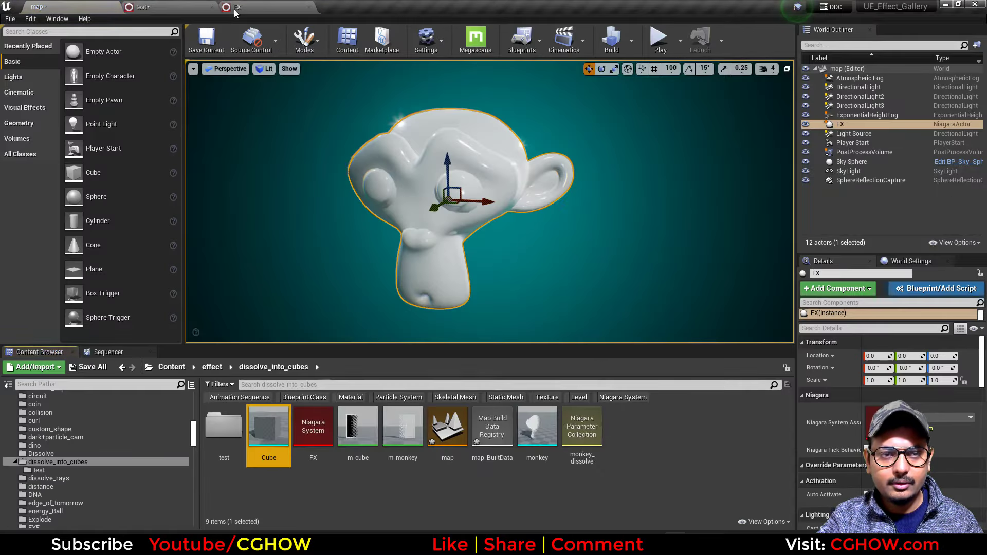
{"action": "left_click", "coordinate": [204, 8]}
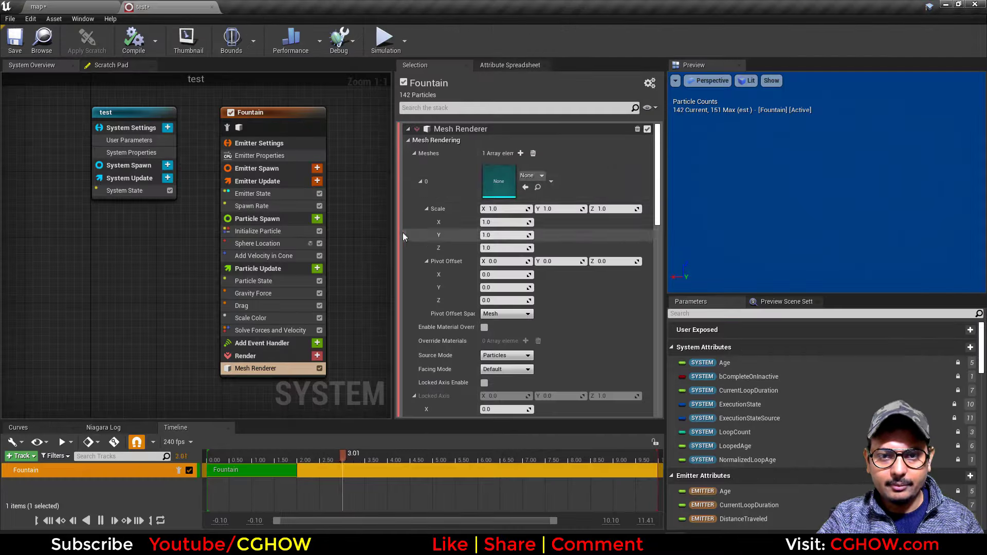
{"action": "left_click", "coordinate": [525, 187]}
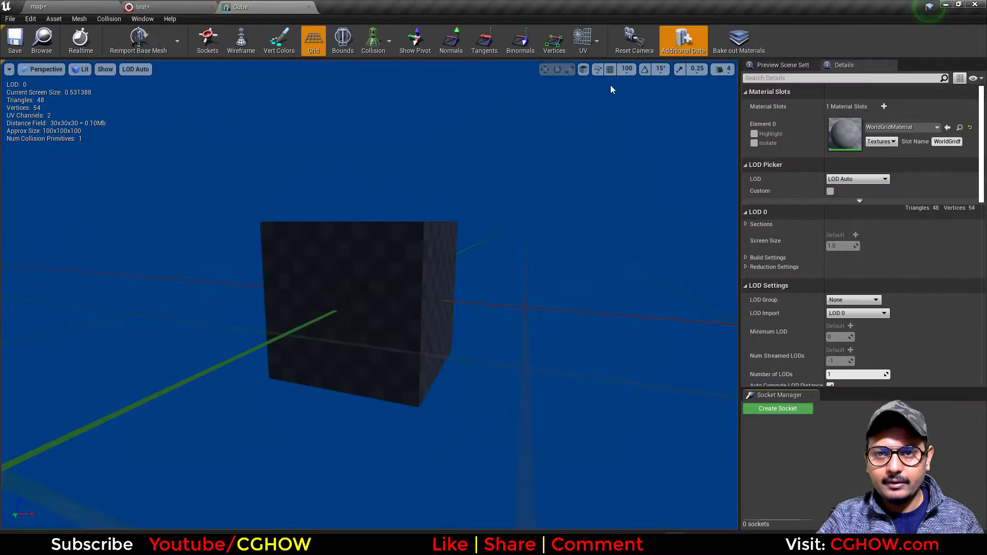
- Compare UV Channel 0 and UV Channel 1 of the Cube static mesh, and close its editor
{"action": "left_click", "coordinate": [597, 44]}
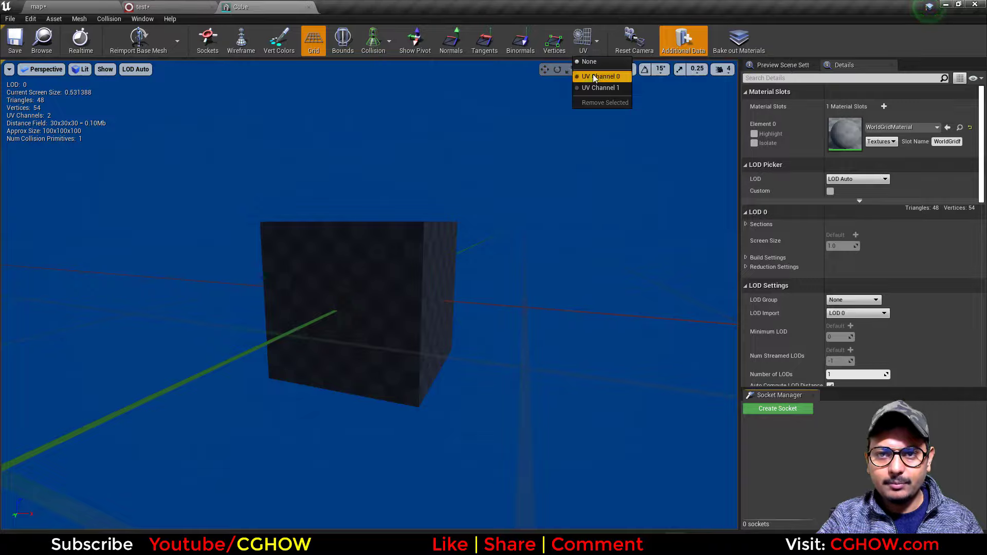
{"action": "left_click", "coordinate": [594, 76]}
{"action": "left_click", "coordinate": [594, 41]}
{"action": "left_click", "coordinate": [599, 88]}
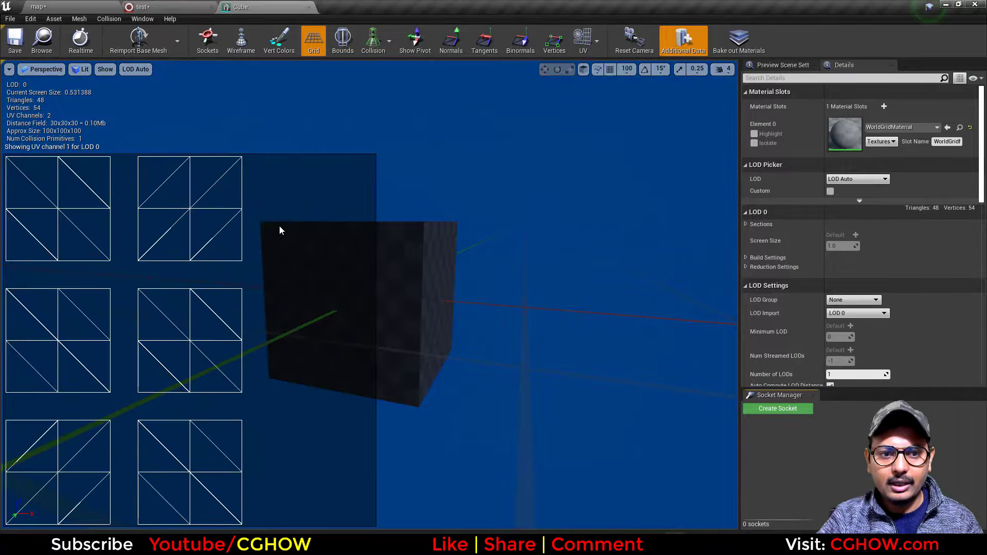
{"action": "left_click", "coordinate": [597, 41]}
{"action": "left_click", "coordinate": [593, 77]}
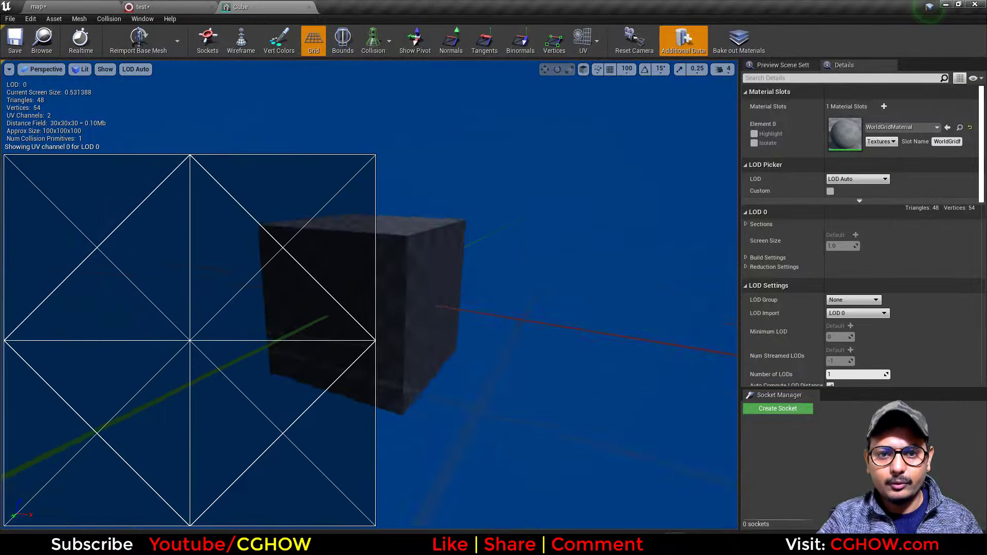
{"action": "left_click_drag", "start_coordinate": [411, 267], "coordinate": [453, 319]}
{"action": "middle_click", "coordinate": [276, 3]}
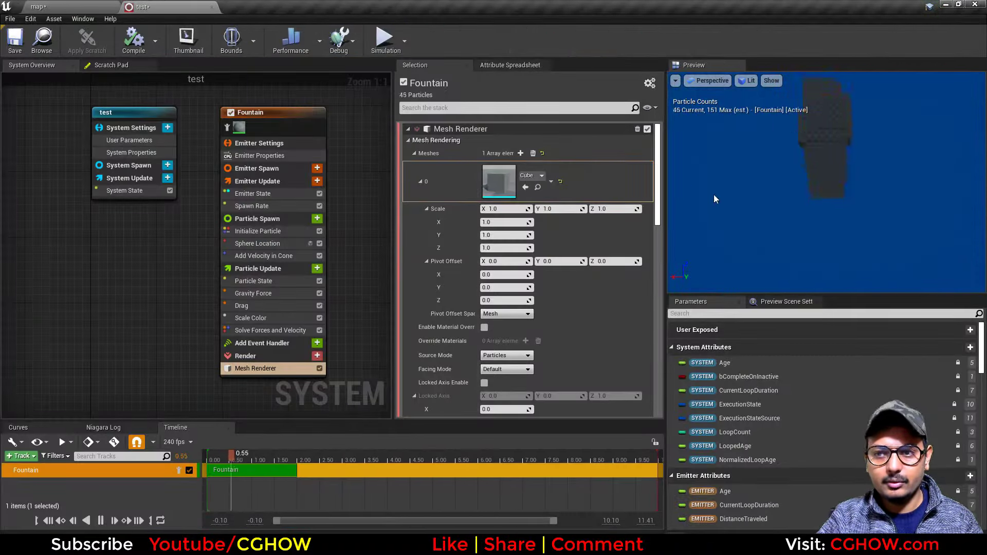
- Remove the Scale Color, Gravity Force and Drag modules from the Fountain emitter's Particle Update group
{"action": "right_click_drag", "start_coordinate": [137, 338], "coordinate": [107, 346]}
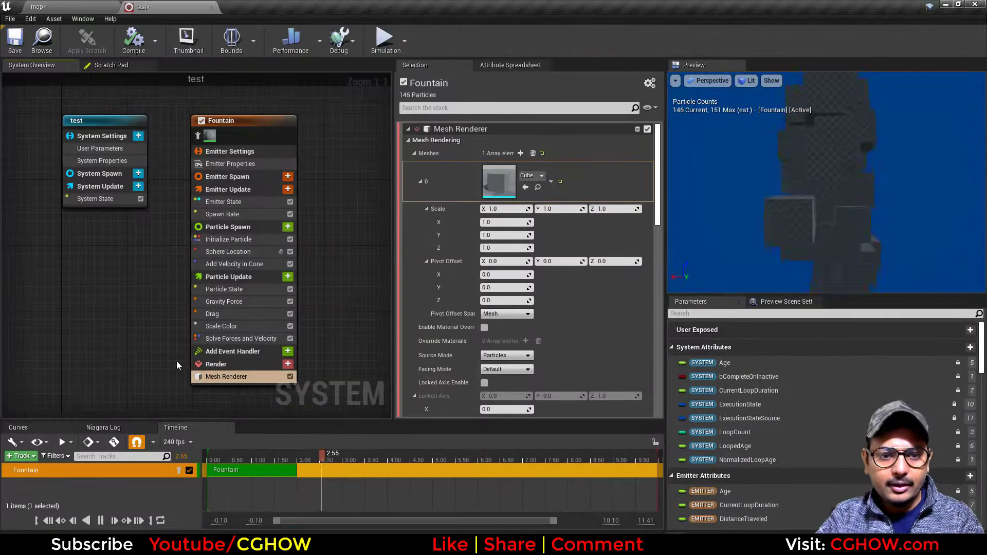
{"action": "left_click", "coordinate": [223, 327]}
{"action": "left_click", "coordinate": [230, 302]}
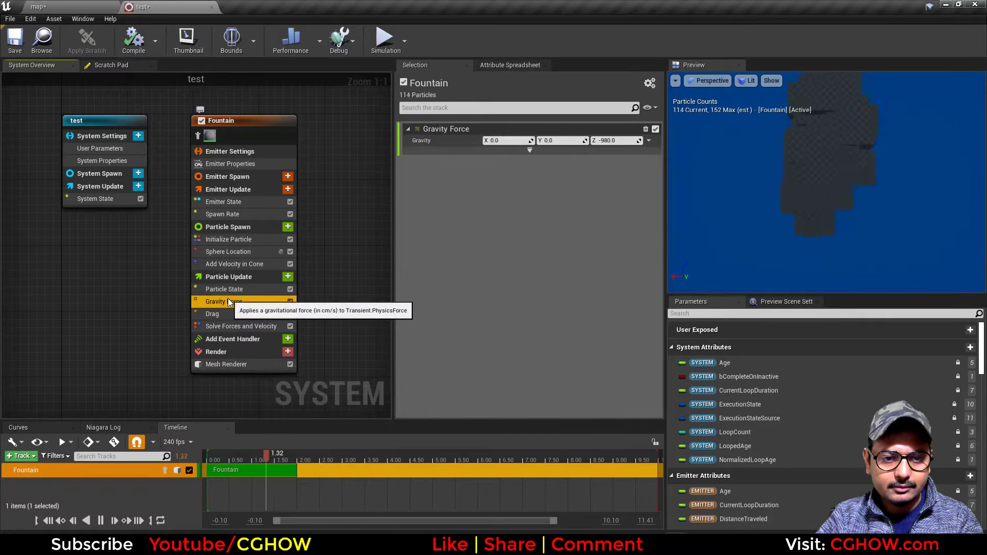
{"action": "key", "text": "Delete"}
{"action": "left_click", "coordinate": [230, 302]}
{"action": "key", "text": "Delete"}
- Delete the Add Velocity in Cone, Sphere Location and Spawn Rate modules from the Fountain emitter
{"action": "left_click", "coordinate": [243, 264]}
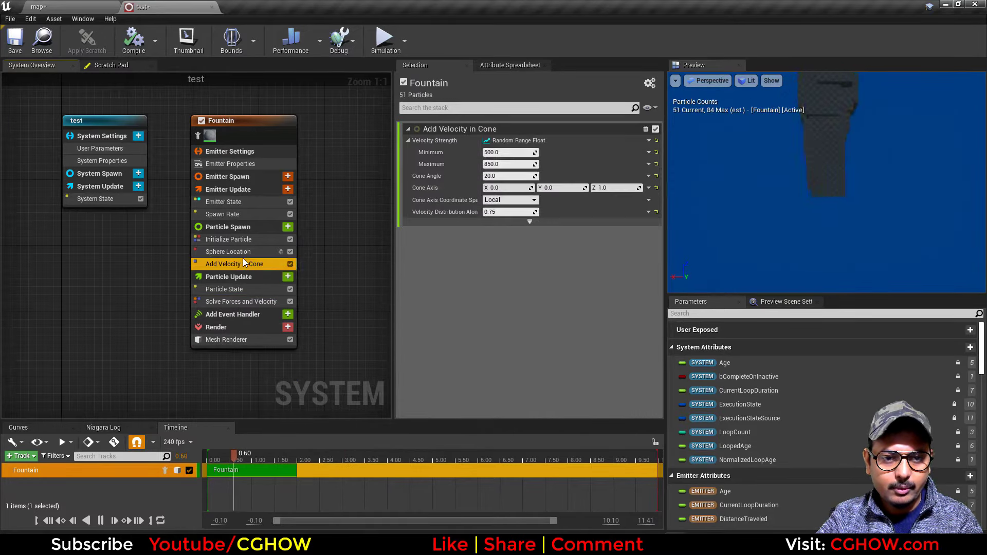
{"action": "key", "text": "Delete"}
{"action": "left_click", "coordinate": [245, 252]}
{"action": "key", "text": "Delete"}
{"action": "left_click", "coordinate": [249, 214]}
{"action": "key", "text": "Delete"}
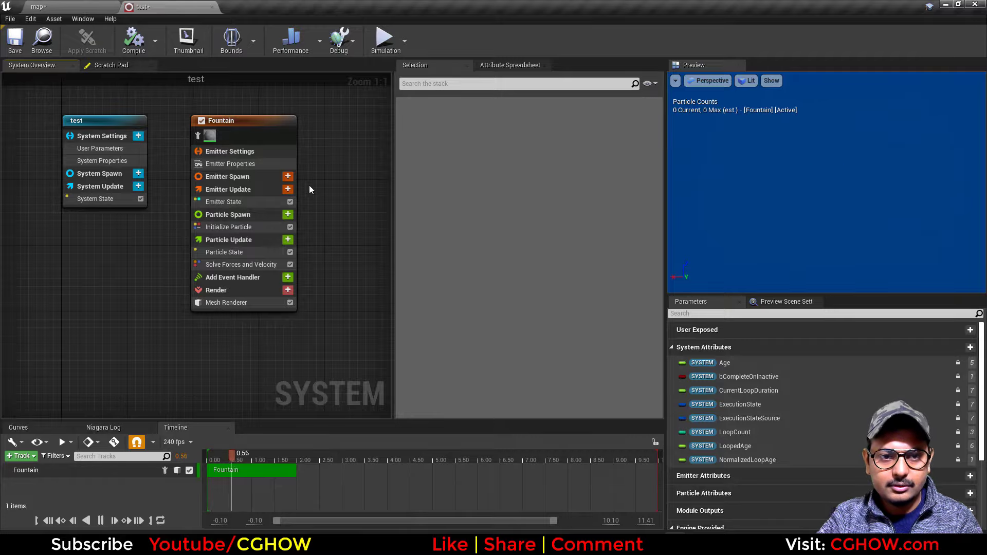
- Add a Spawn Burst Instantaneous module to Emitter Update with a Spawn Count of 1000
{"action": "left_click", "coordinate": [288, 190]}
{"action": "left_click", "coordinate": [112, 262]}
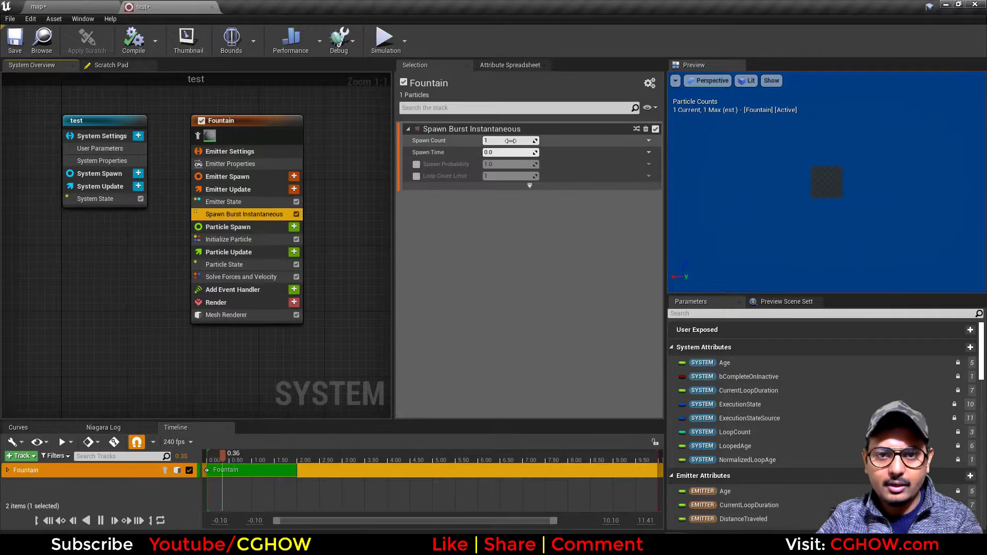
{"action": "left_click", "coordinate": [507, 141]}
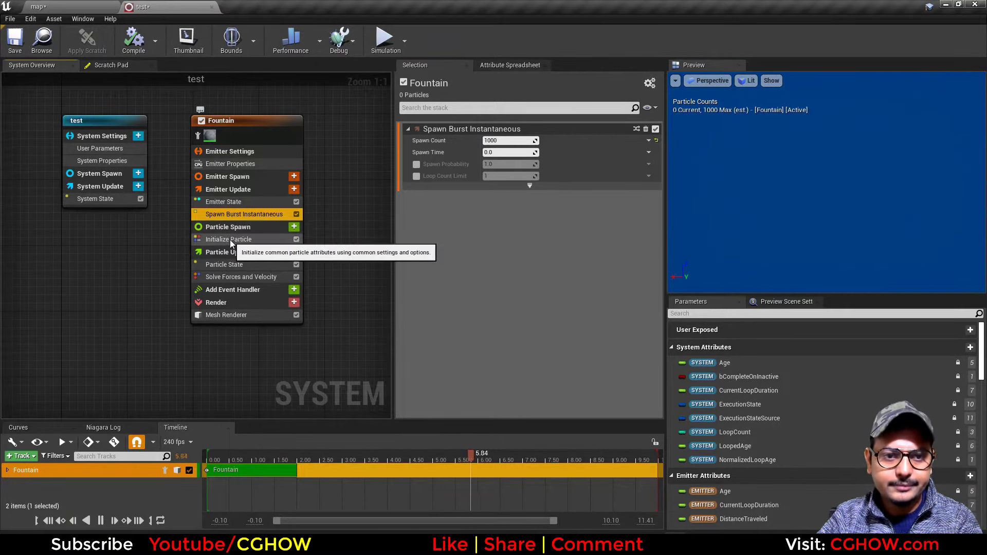
- Disable Kill Particles When Lifetime Has Elapsed in Particle State, and set Emitter State's Loop Behavior to Once
{"action": "left_click", "coordinate": [230, 239]}
{"action": "left_click", "coordinate": [247, 264]}
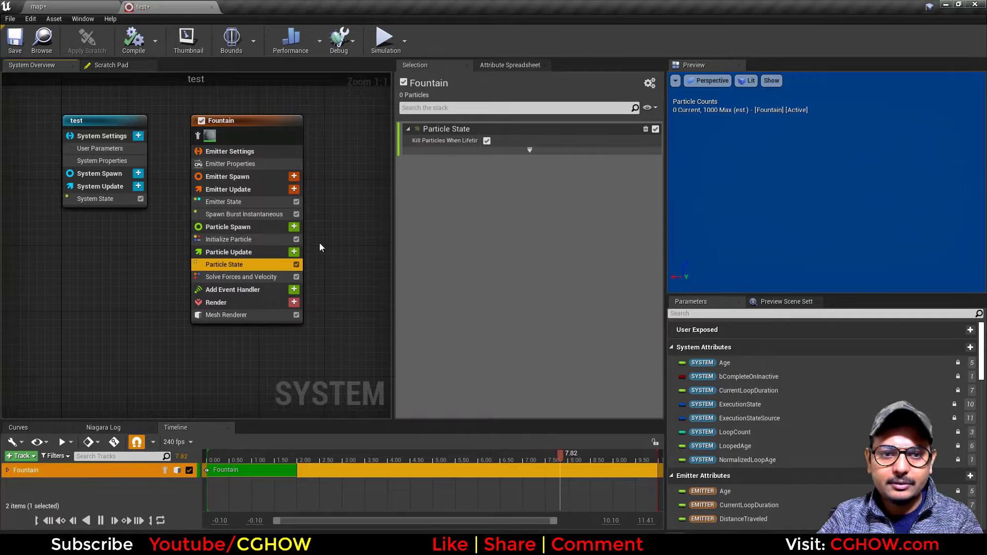
{"action": "left_click", "coordinate": [529, 149]}
{"action": "left_click", "coordinate": [223, 202]}
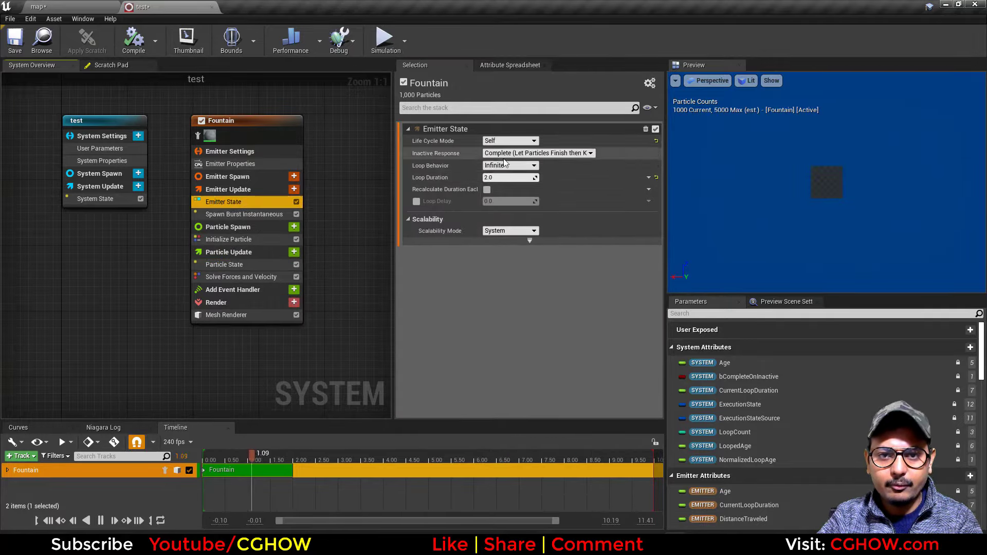
{"action": "left_click", "coordinate": [509, 165]}
{"action": "left_click", "coordinate": [493, 182]}
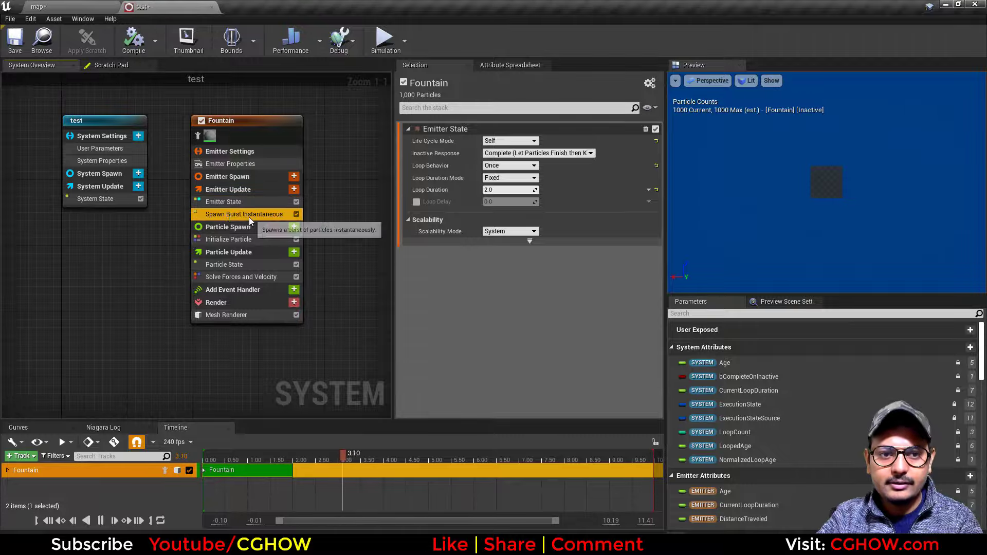
- Replace the Spawn Burst Instantaneous module in Emitter Update with a Spawn Particles in Grid module
{"action": "left_click", "coordinate": [249, 216]}
{"action": "key", "text": "Delete"}
{"action": "left_click", "coordinate": [287, 189]}
{"action": "type", "text": "gri"}
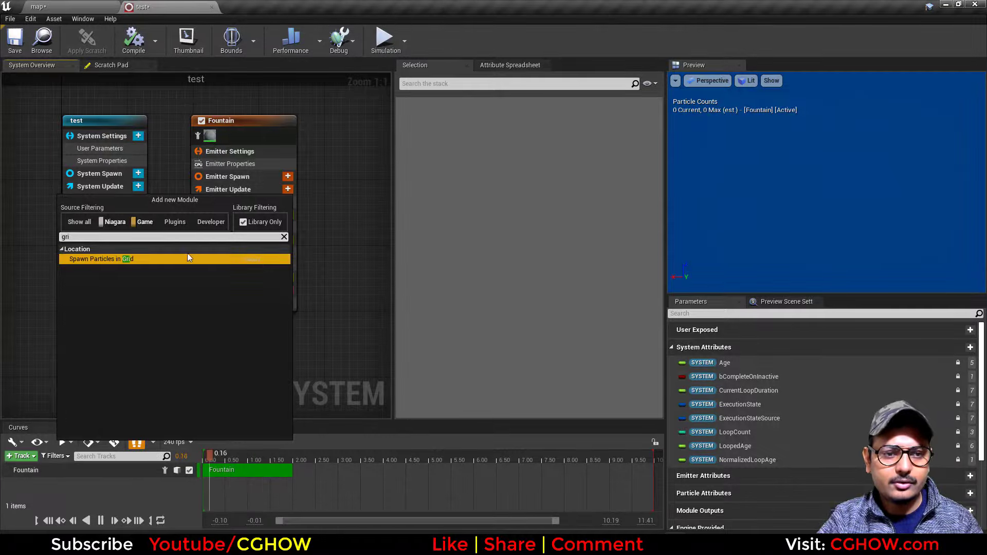
{"action": "left_click", "coordinate": [109, 259]}
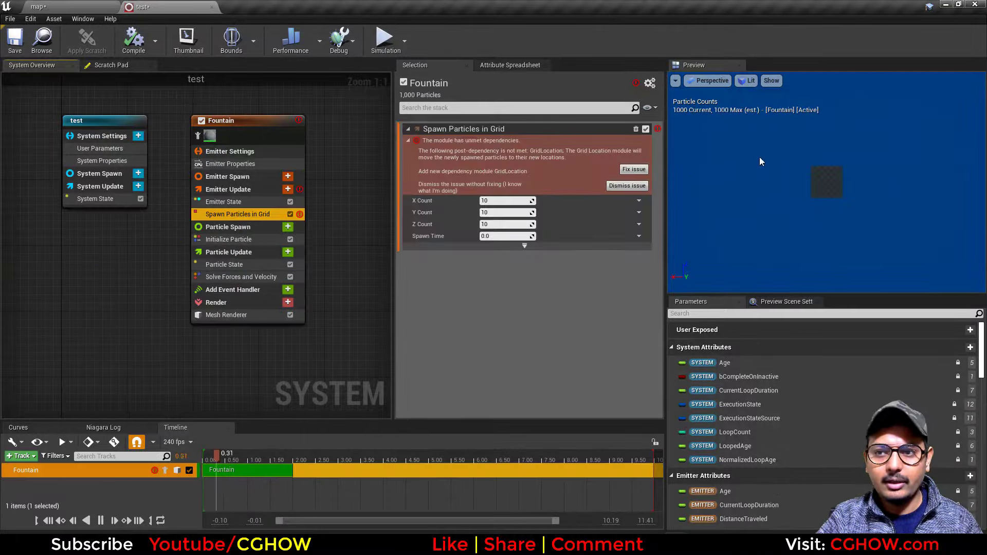
- Add the missing Grid Location dependency module and place it below Initialize Particle in Particle Spawn
{"action": "left_click", "coordinate": [634, 169]}
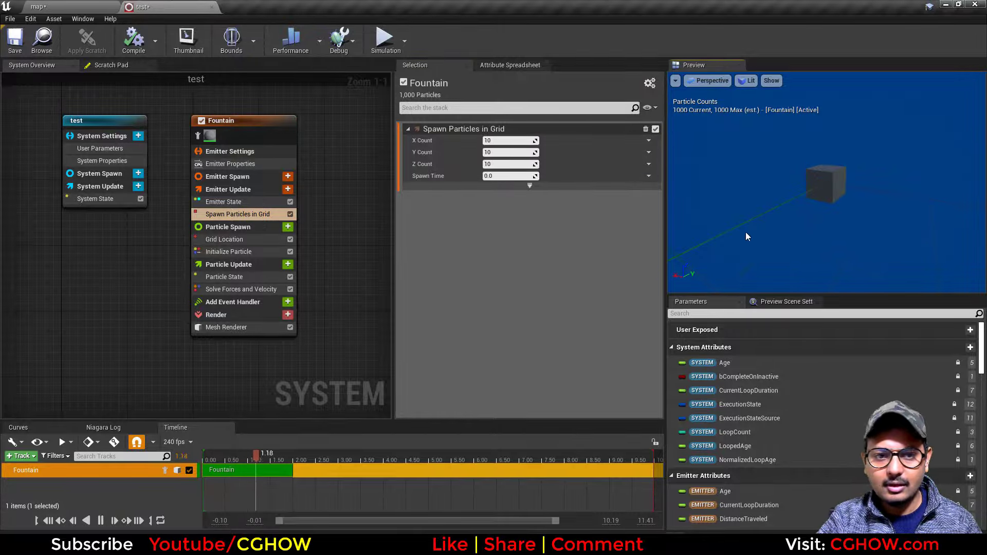
{"action": "left_click", "coordinate": [252, 251]}
{"action": "left_click_drag", "start_coordinate": [227, 240], "coordinate": [248, 257]}
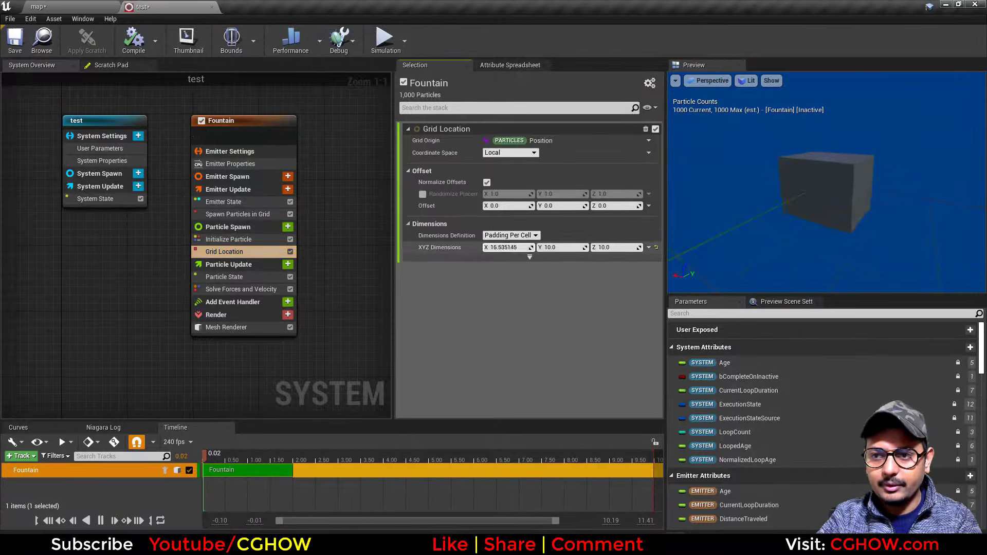
- Set Grid Location's XYZ Dimensions to 110, 110, 110 and inspect the spaced cube grid in the preview
{"action": "left_click_drag", "start_coordinate": [506, 247], "coordinate": [550, 247]}
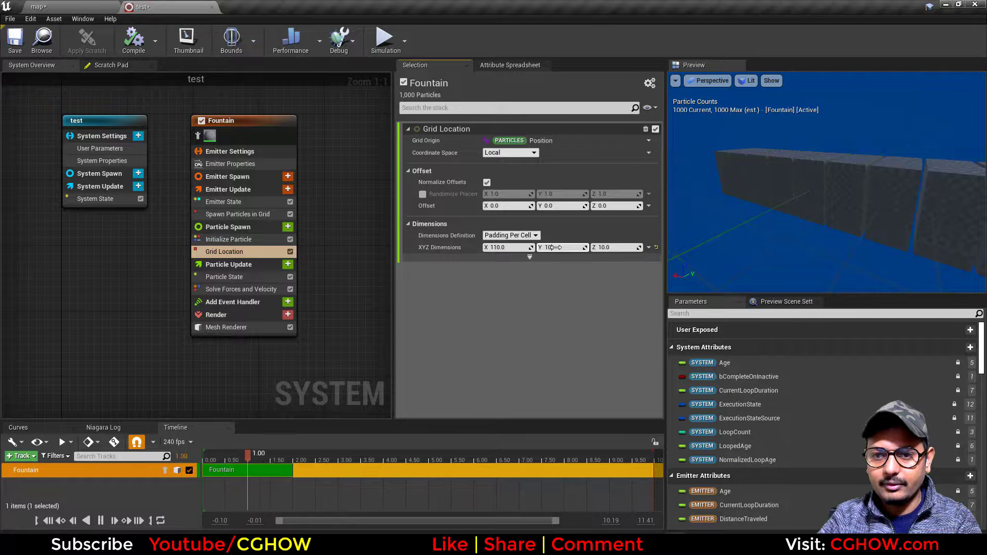
{"action": "type", "text": "110"}
{"action": "key", "text": "Return"}
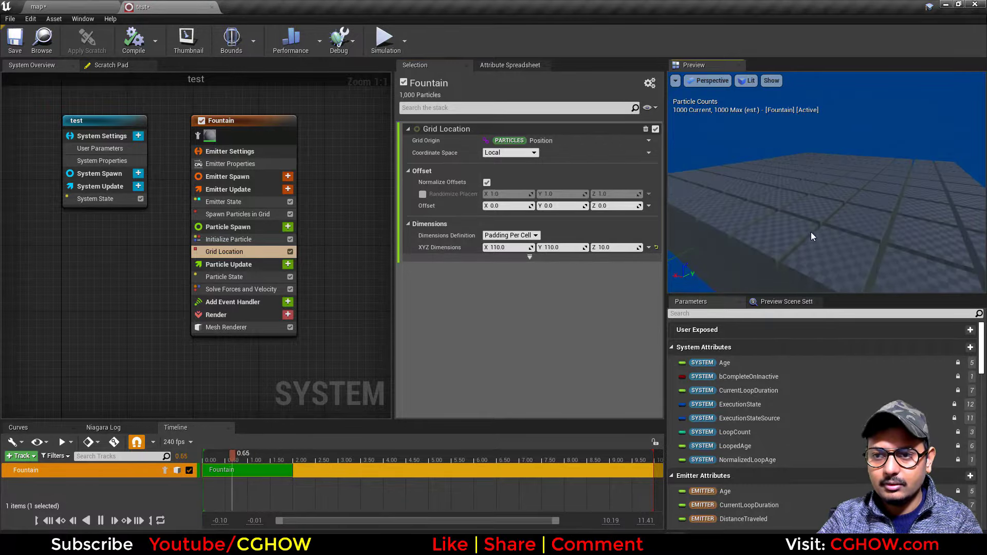
{"action": "type", "text": "110"}
{"action": "key", "text": "Return"}
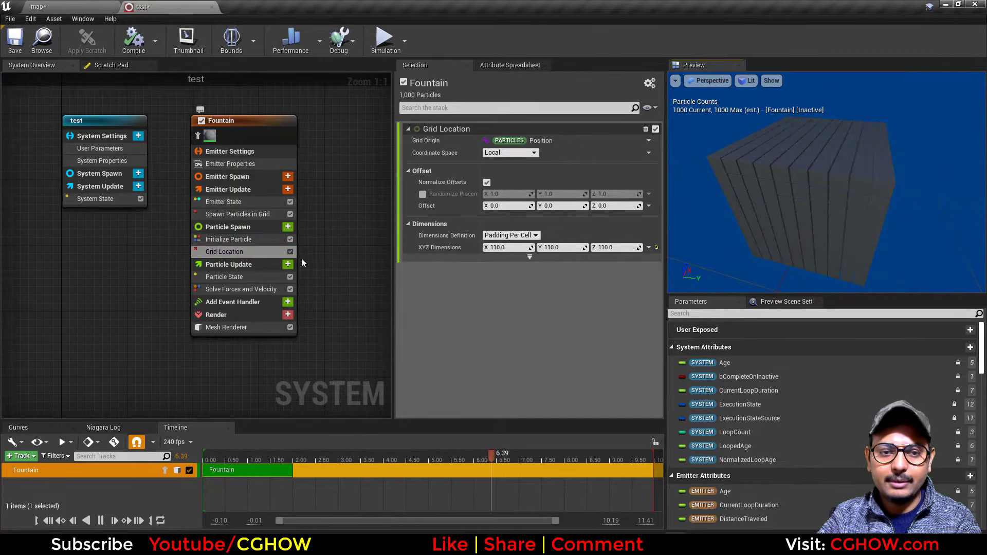
{"action": "left_click_drag", "start_coordinate": [771, 199], "coordinate": [855, 180]}
{"action": "left_click_drag", "start_coordinate": [801, 215], "coordinate": [703, 182]}
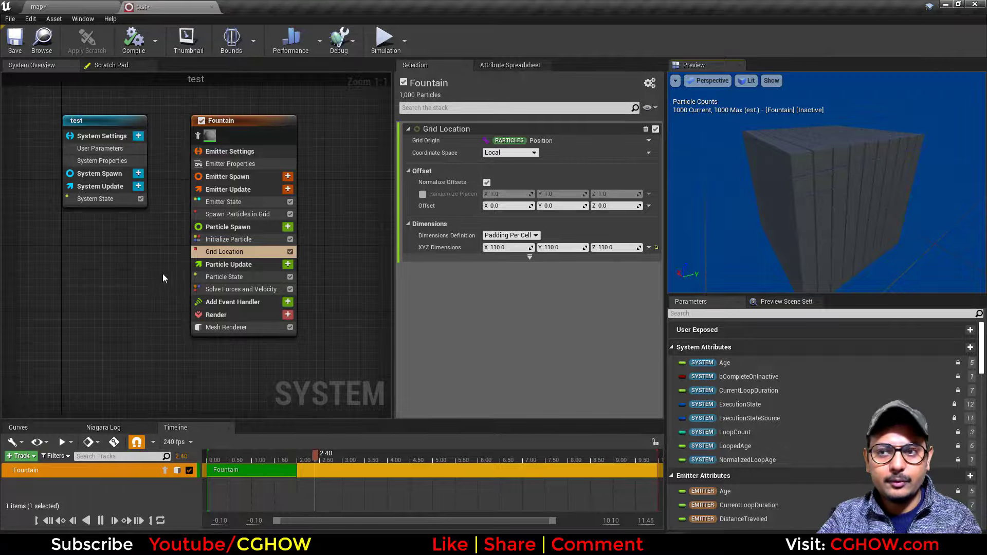
{"action": "mouse_move", "coordinate": [815, 191]}
{"action": "left_mouse_down"}
{"action": "mouse_move", "coordinate": [776, 177]}
{"action": "mouse_move", "coordinate": [825, 191]}
{"action": "left_mouse_up"}
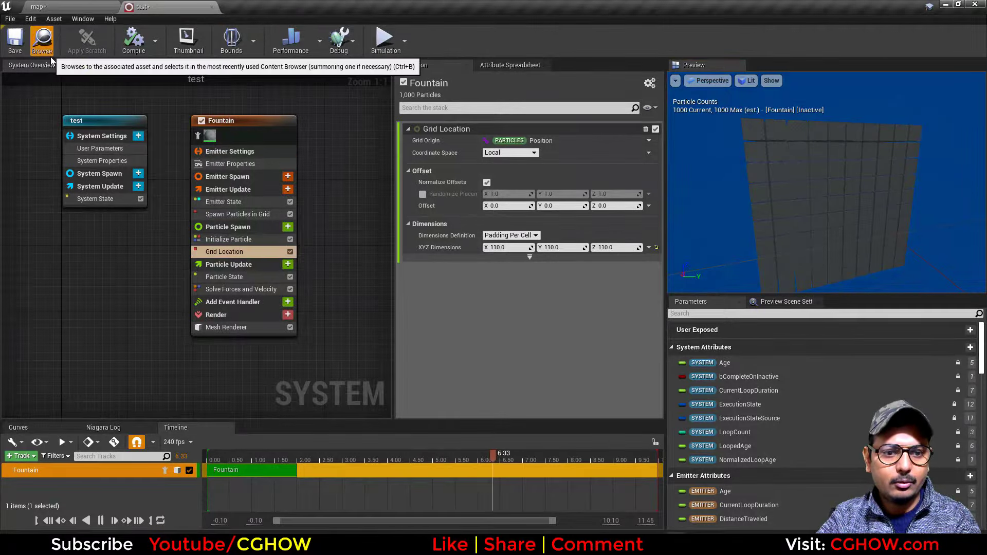
- Create a material named m_cubetest in the test folder beside the Niagara system, and open it for editing
{"action": "left_click", "coordinate": [42, 41]}
{"action": "right_click", "coordinate": [343, 450]}
{"action": "left_click", "coordinate": [647, 430]}
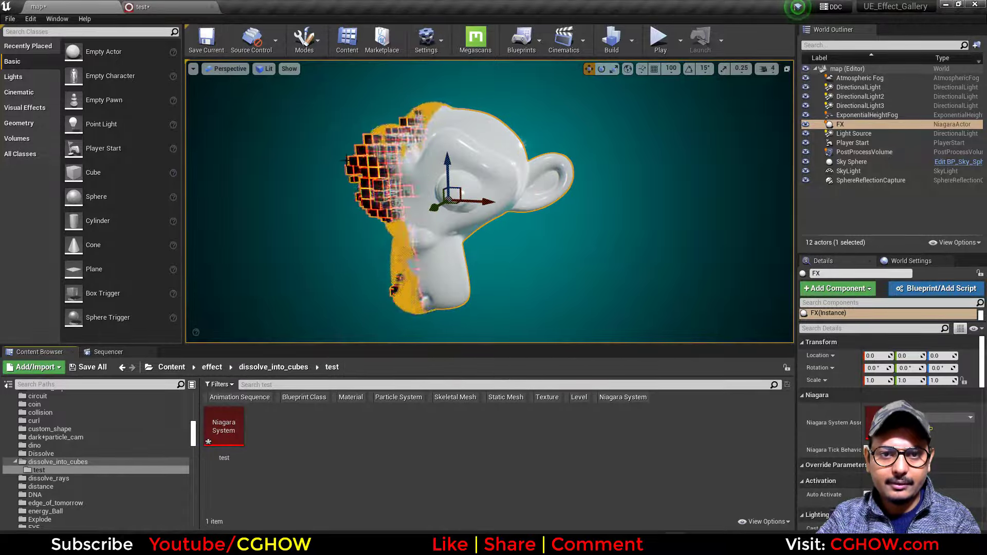
{"action": "right_click", "coordinate": [309, 442]}
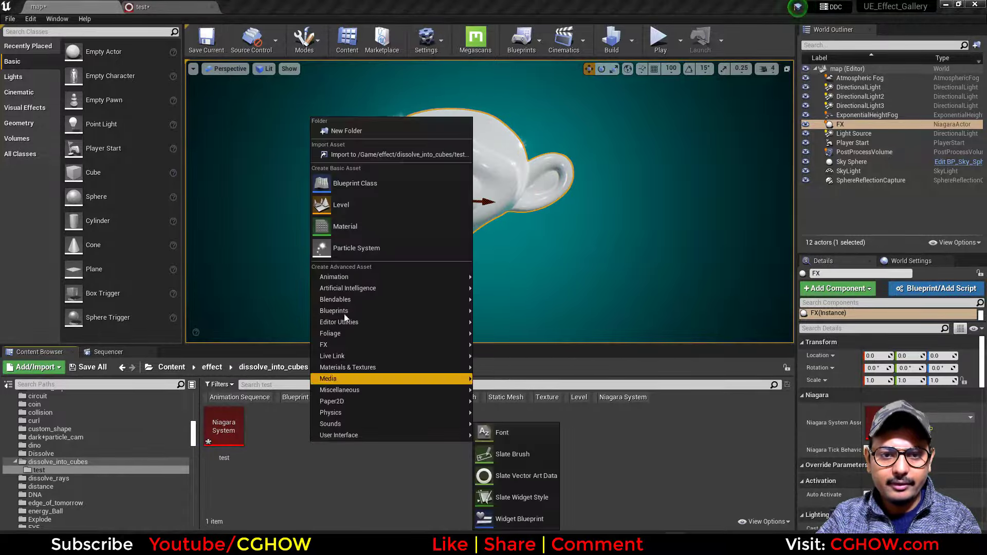
{"action": "left_click", "coordinate": [359, 227]}
{"action": "type", "text": "m_cub"}
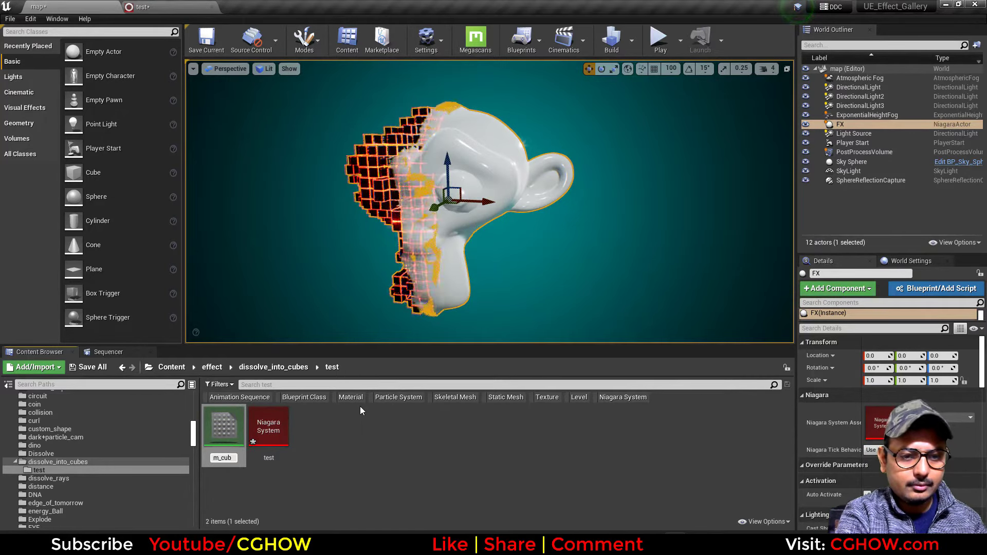
{"action": "type", "text": "etest"}
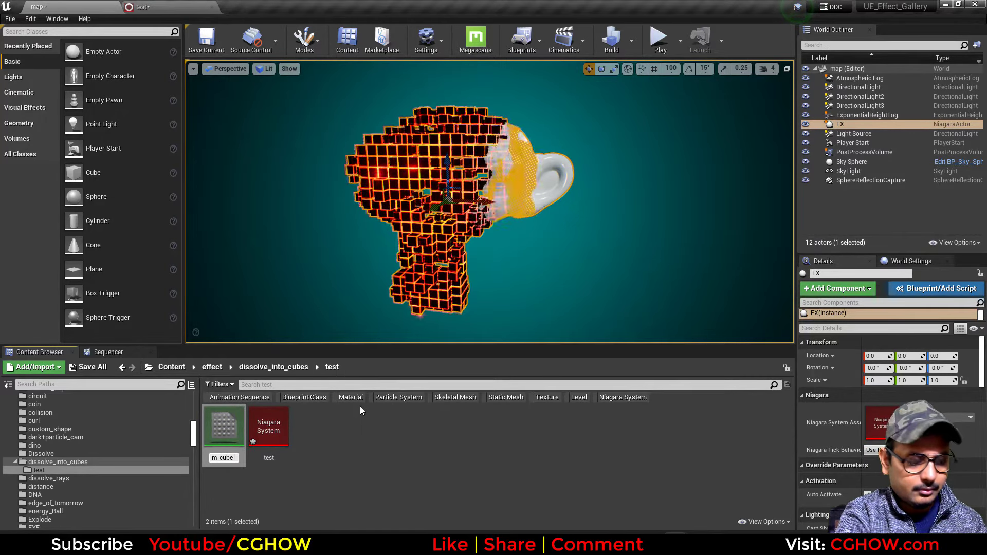
{"action": "key", "text": "Return"}
{"action": "key", "text": "Return"}
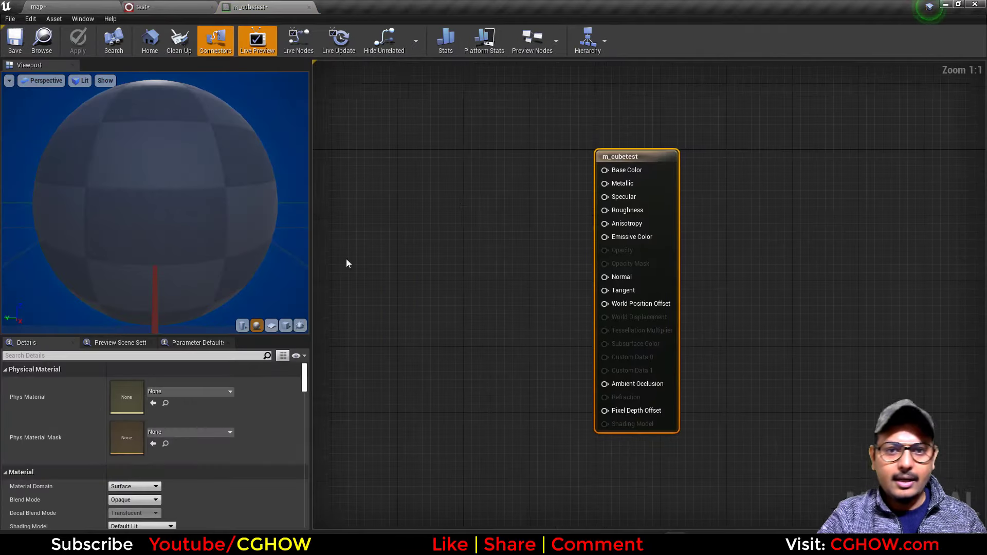
- Change the material preview shape to a cube and frame the whole cube in view
{"action": "left_click", "coordinate": [285, 325]}
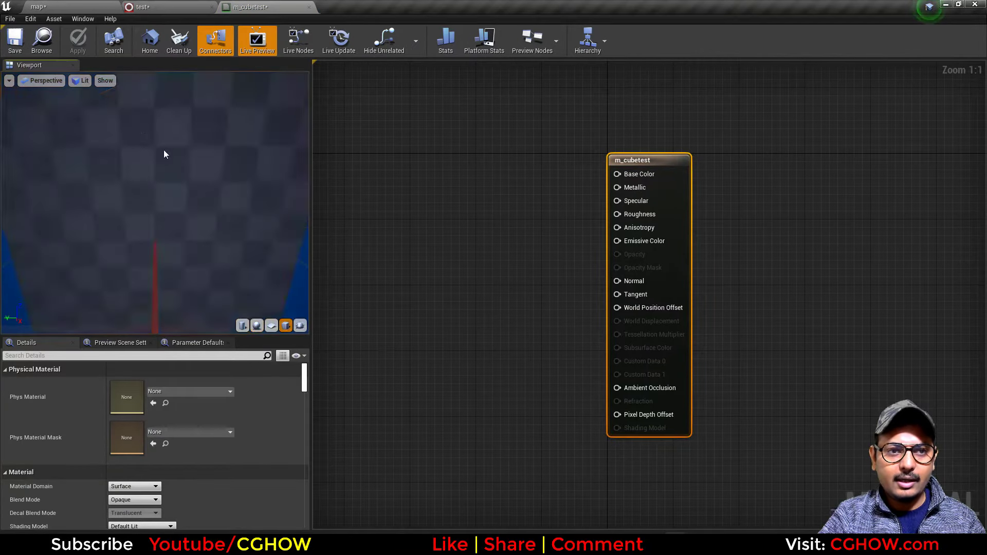
{"action": "left_click_drag", "start_coordinate": [156, 140], "coordinate": [132, 159]}
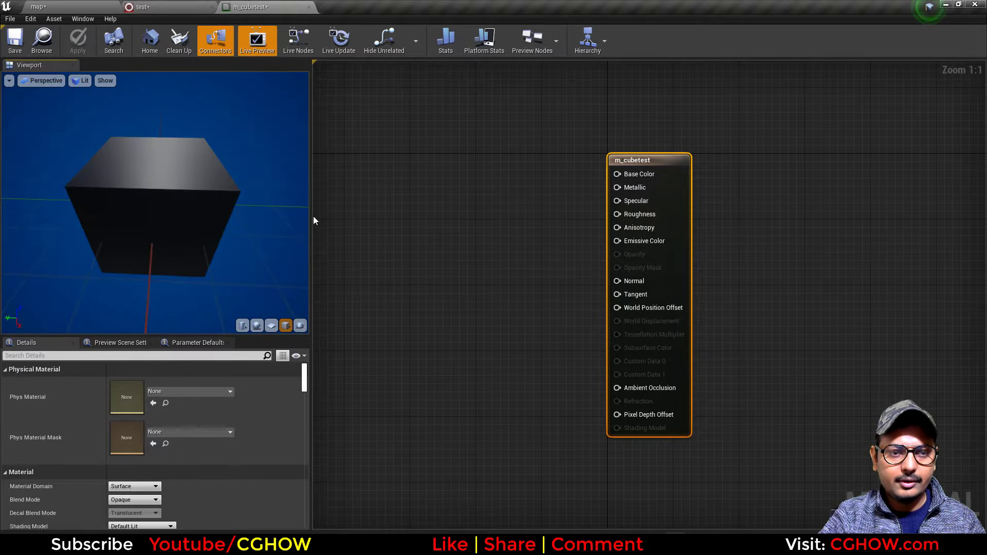
{"action": "right_click_drag", "start_coordinate": [546, 248], "coordinate": [663, 243]}
{"action": "left_click_drag", "start_coordinate": [166, 263], "coordinate": [179, 218]}
- Add a TexCoord node and a Subtract node to the material graph, and connect TexCoord to Subtract's A input
{"action": "right_click_drag", "start_coordinate": [464, 284], "coordinate": [514, 262]}
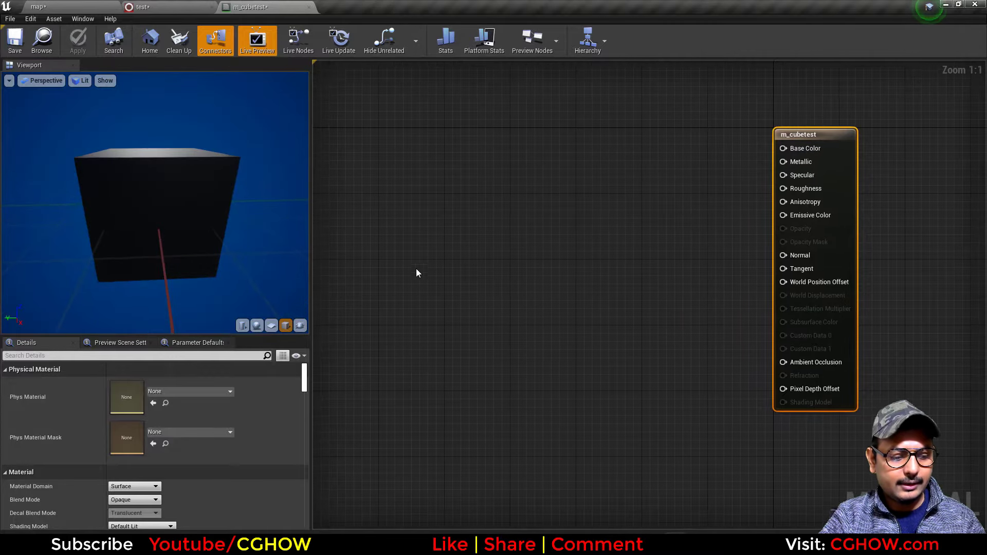
{"action": "left_click", "coordinate": [356, 222]}
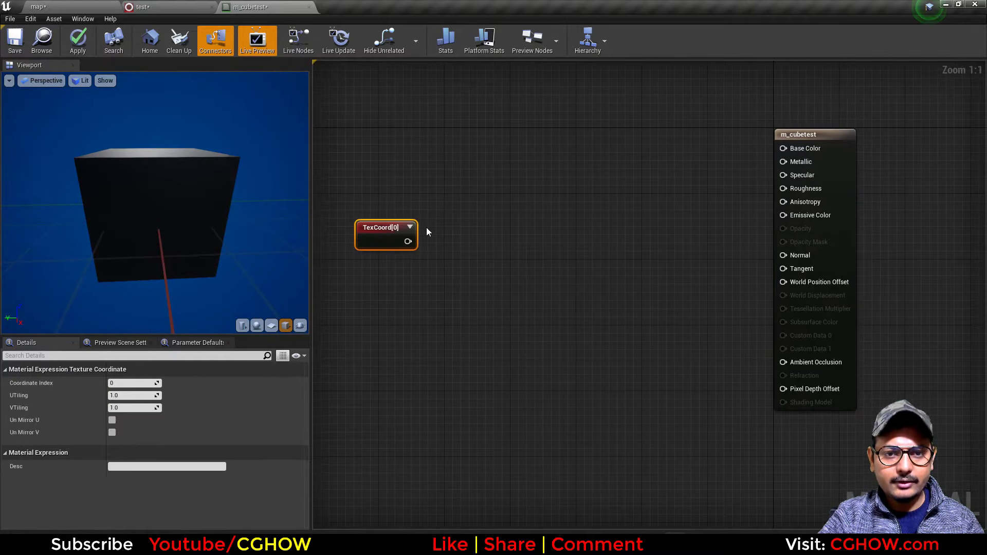
{"action": "right_click", "coordinate": [431, 230]}
{"action": "type", "text": "sub"}
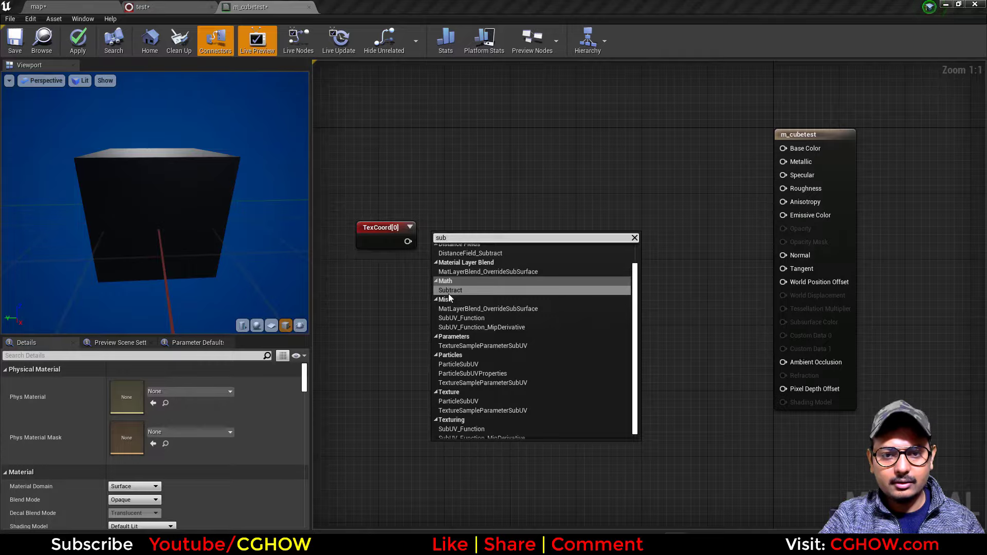
{"action": "left_click", "coordinate": [448, 291]}
{"action": "left_click_drag", "start_coordinate": [407, 241], "coordinate": [439, 251]}
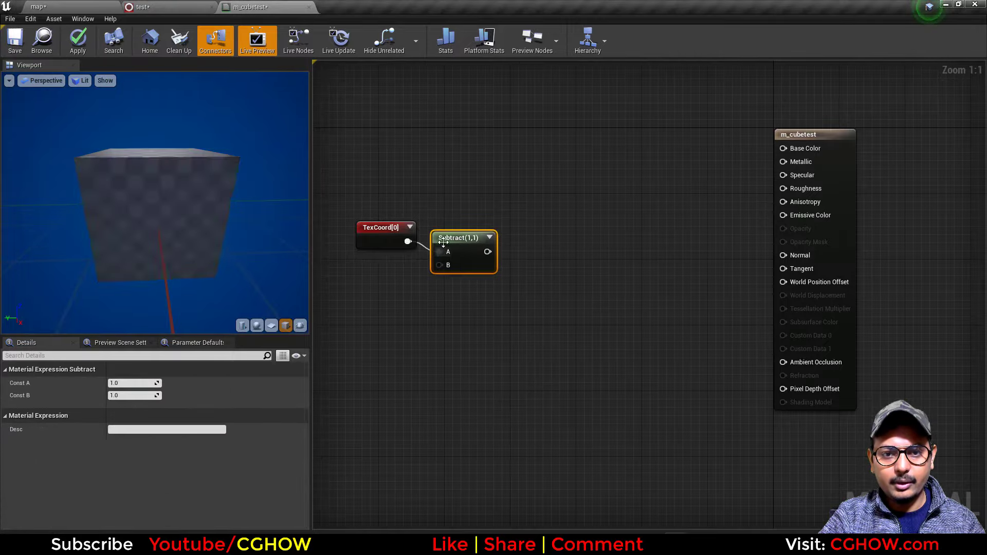
- Preview the TexCoord output and the Subtract output on the cube
{"action": "left_click", "coordinate": [382, 229]}
{"action": "key", "text": "space"}
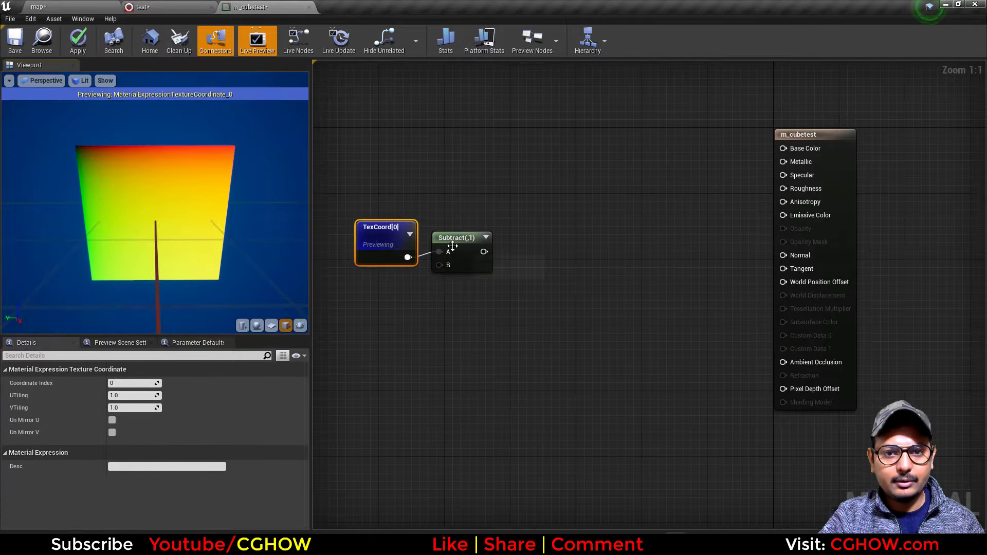
{"action": "left_click", "coordinate": [452, 240]}
{"action": "key", "text": "space"}
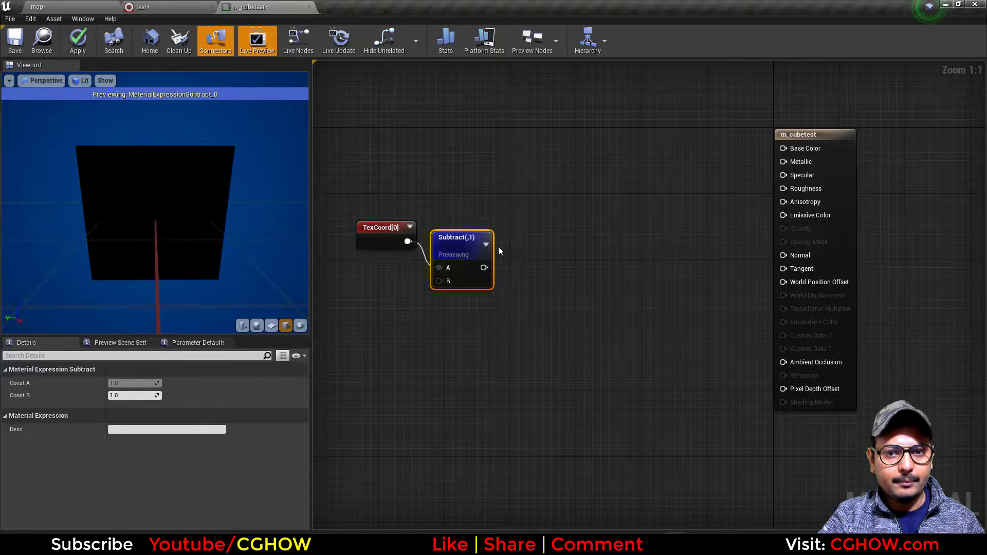
- Add an Abs node fed by the Subtract output and preview it on the cube
{"action": "right_click", "coordinate": [514, 233]}
{"action": "type", "text": "ab"}
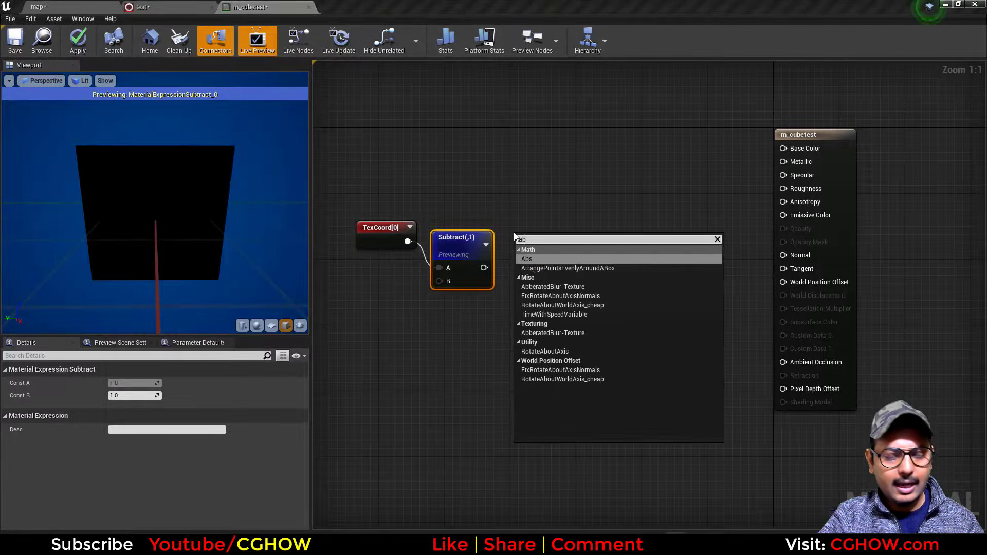
{"action": "key", "text": "Return"}
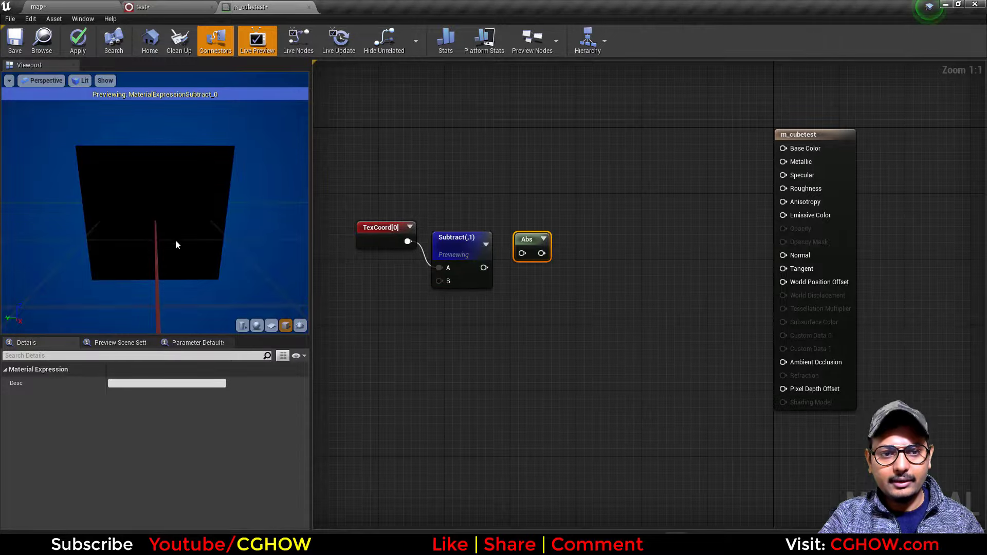
{"action": "left_click_drag", "start_coordinate": [523, 252], "coordinate": [499, 232]}
{"action": "key", "text": "space"}
- Set the Subtract node's Const B to 0.5
{"action": "left_click", "coordinate": [464, 267]}
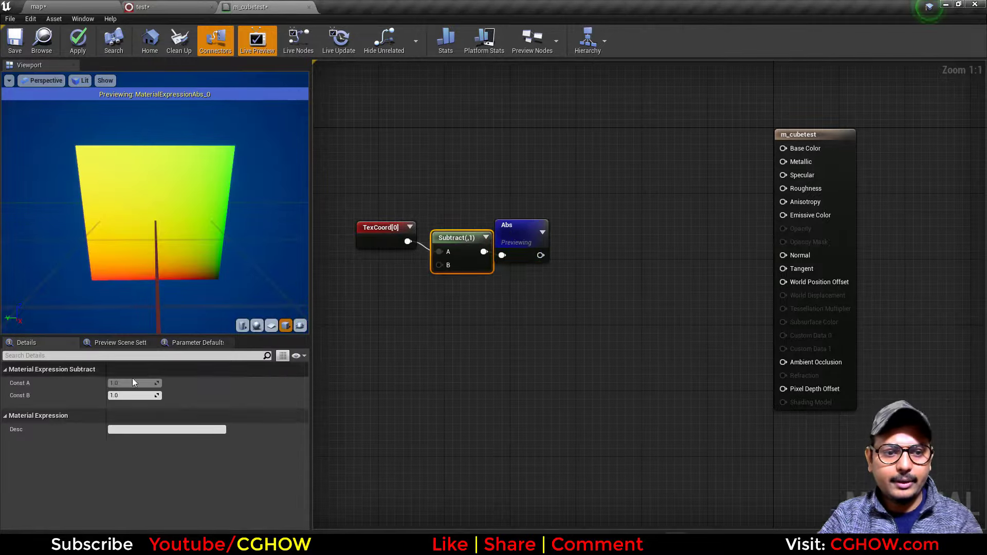
{"action": "left_click", "coordinate": [128, 396]}
{"action": "type", "text": "0.5"}
{"action": "key", "text": "Return"}
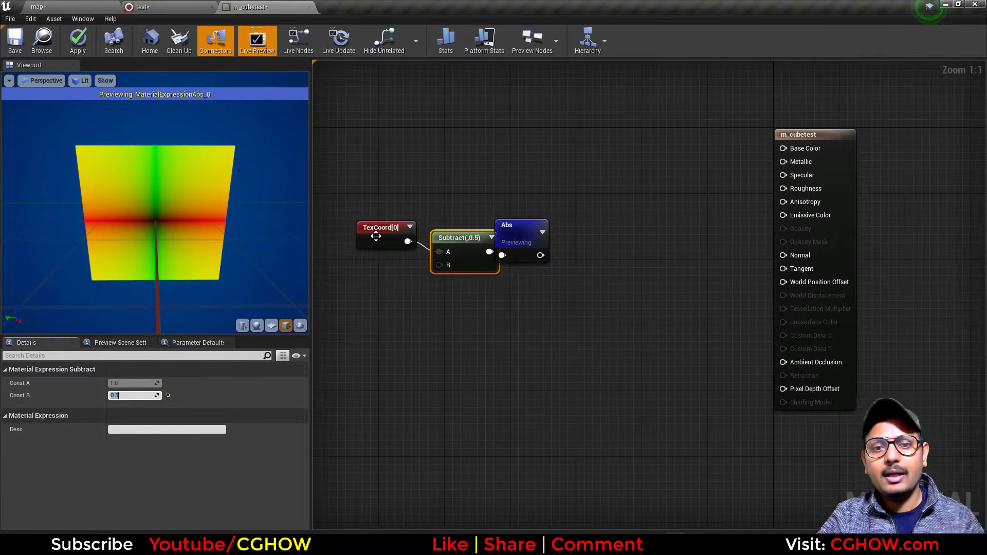
- Compare the TexCoord, Subtract and Abs previews in turn, and reposition Subtract between its two neighbouring nodes
{"action": "left_click", "coordinate": [375, 236]}
{"action": "key", "text": "space"}
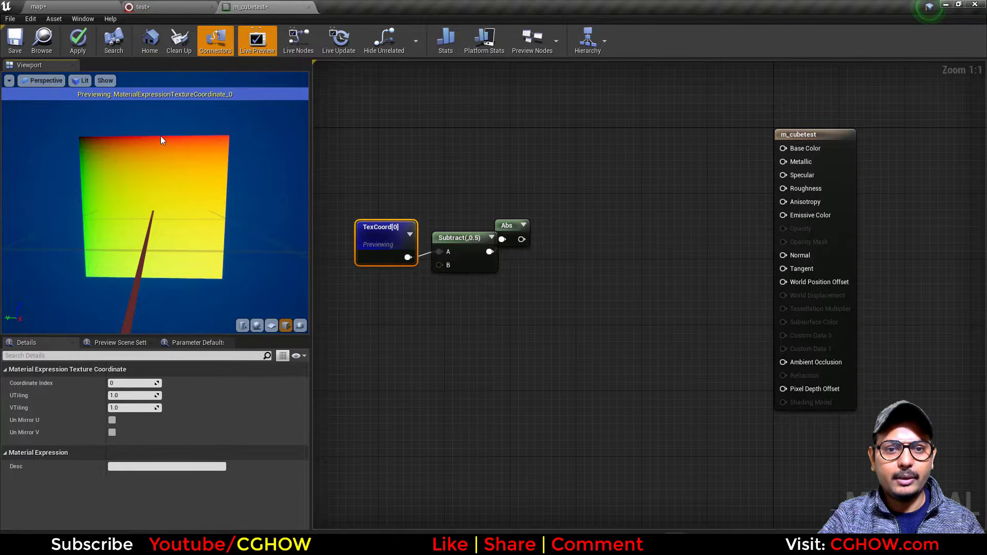
{"action": "left_click", "coordinate": [470, 239]}
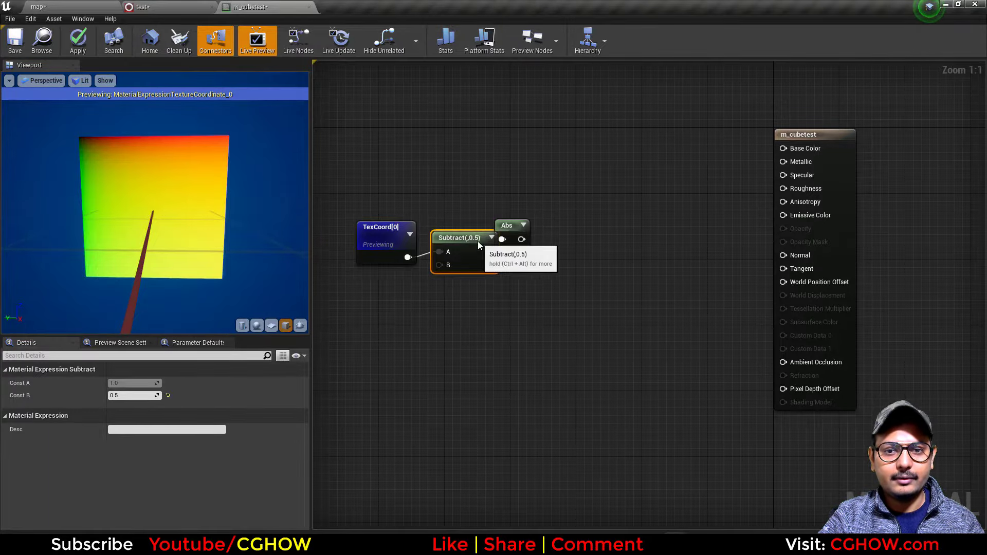
{"action": "key", "text": "space"}
{"action": "left_click_drag", "start_coordinate": [458, 245], "coordinate": [430, 233]}
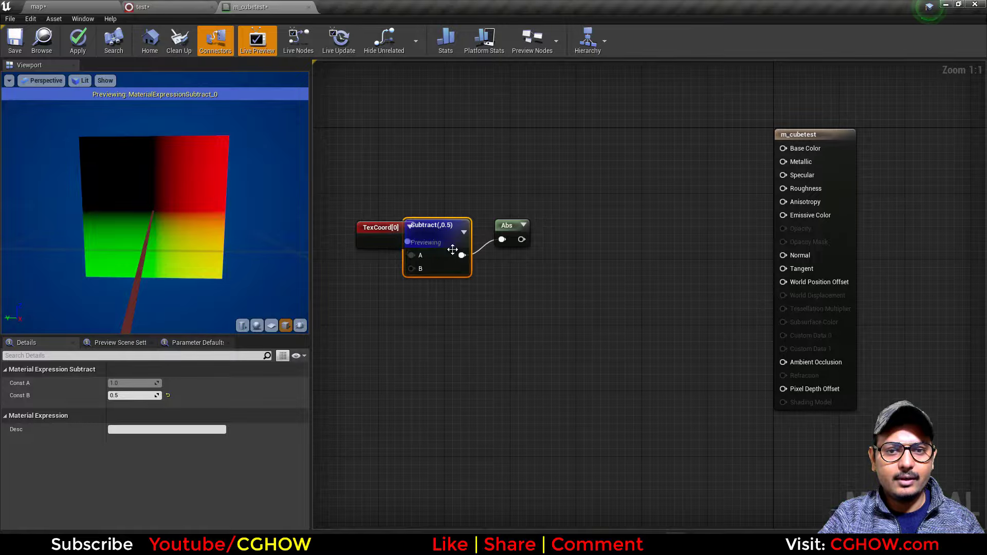
{"action": "left_click", "coordinate": [512, 231]}
{"action": "key", "text": "space"}
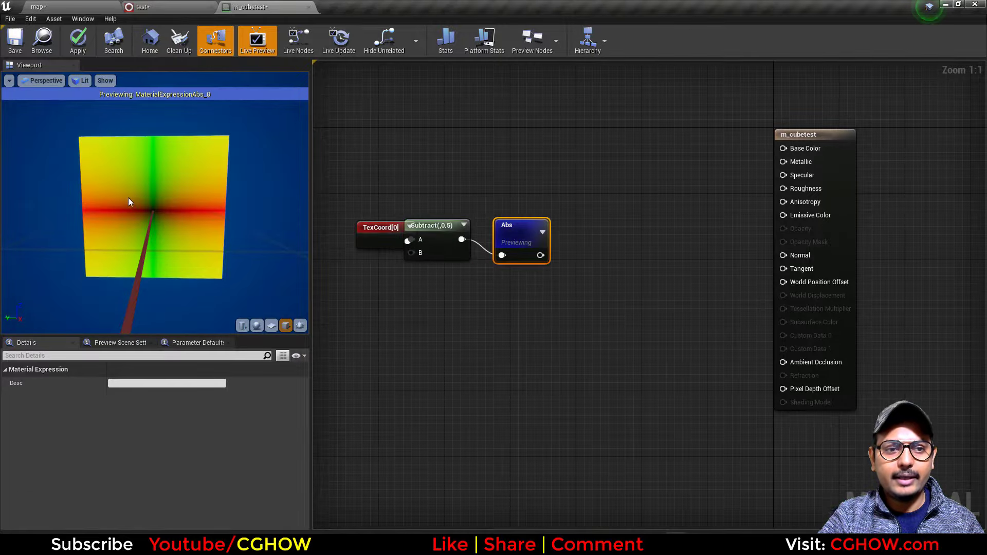
{"action": "left_click_drag", "start_coordinate": [456, 253], "coordinate": [469, 260]}
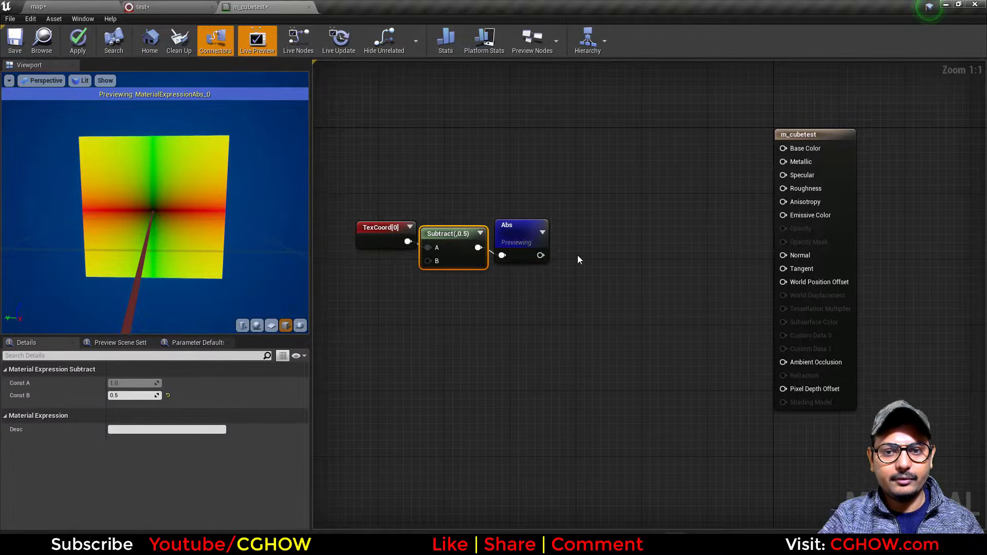
- Add two Component Mask nodes, one above the other, and connect the Abs output to both
{"action": "right_click_drag", "start_coordinate": [541, 221], "coordinate": [500, 234]}
{"action": "key", "text": "shift+c"}
{"action": "left_click", "coordinate": [512, 215], "text": "shift"}
{"action": "left_click_drag", "start_coordinate": [499, 268], "coordinate": [522, 237]}
{"action": "key", "text": "shift+c"}
{"action": "left_click", "coordinate": [508, 282], "text": "shift"}
{"action": "left_click_drag", "start_coordinate": [499, 269], "coordinate": [517, 305]}
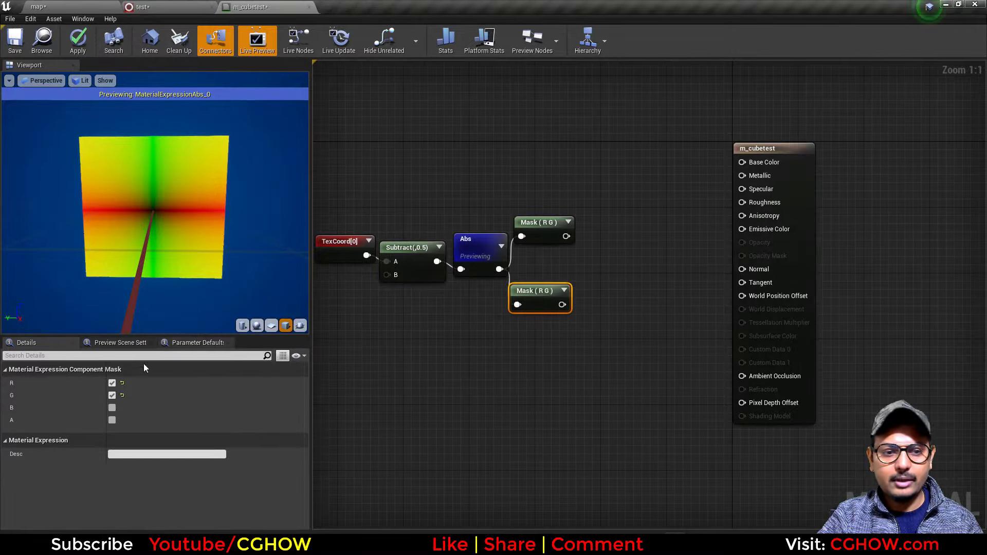
- Restrict the lower Component Mask to G and the upper one to R, and preview each mask on the cube
{"action": "left_click", "coordinate": [112, 383]}
{"action": "left_click", "coordinate": [540, 227]}
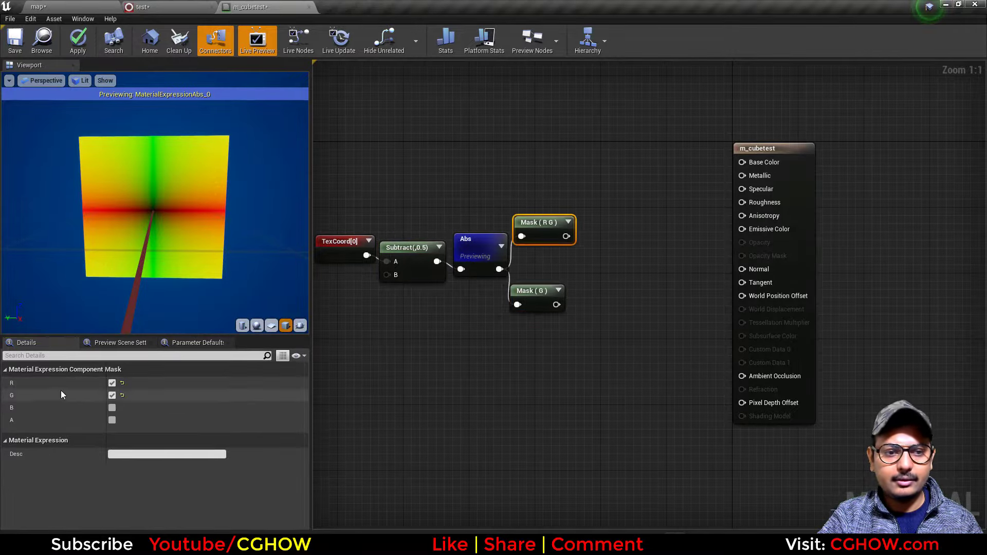
{"action": "left_click", "coordinate": [111, 383]}
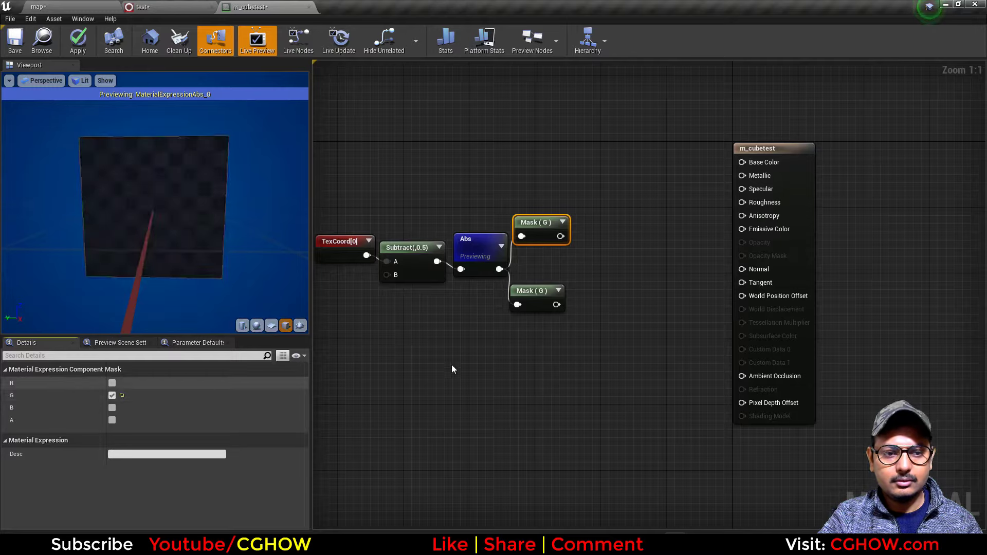
{"action": "left_click", "coordinate": [112, 395]}
{"action": "left_click", "coordinate": [112, 383]}
{"action": "key", "text": "space"}
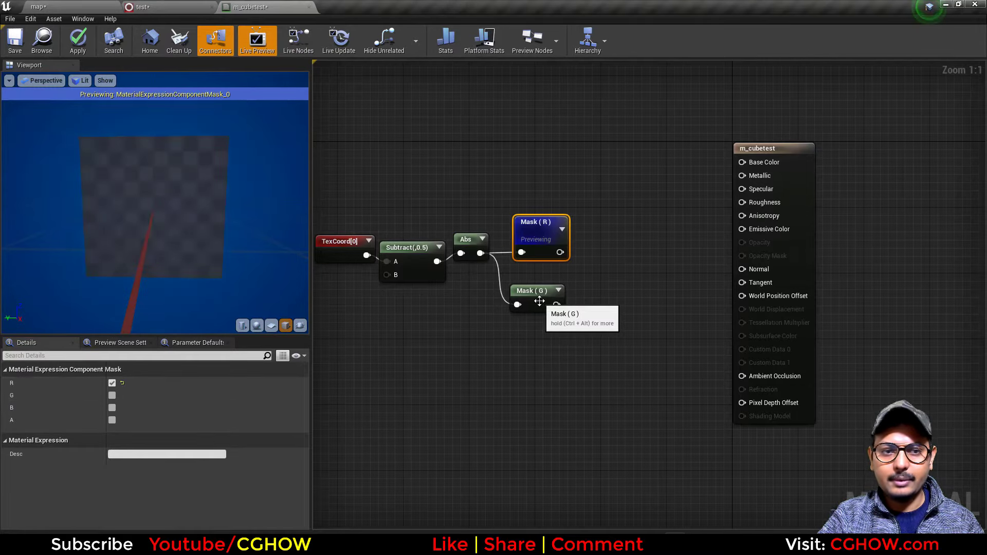
{"action": "left_click", "coordinate": [539, 301]}
{"action": "key", "text": "space"}
- Add a Min node with Mask (R) feeding A and Mask (G) feeding B, preview it, and move the material output node farther away
{"action": "left_click_drag", "start_coordinate": [791, 213], "coordinate": [922, 222]}
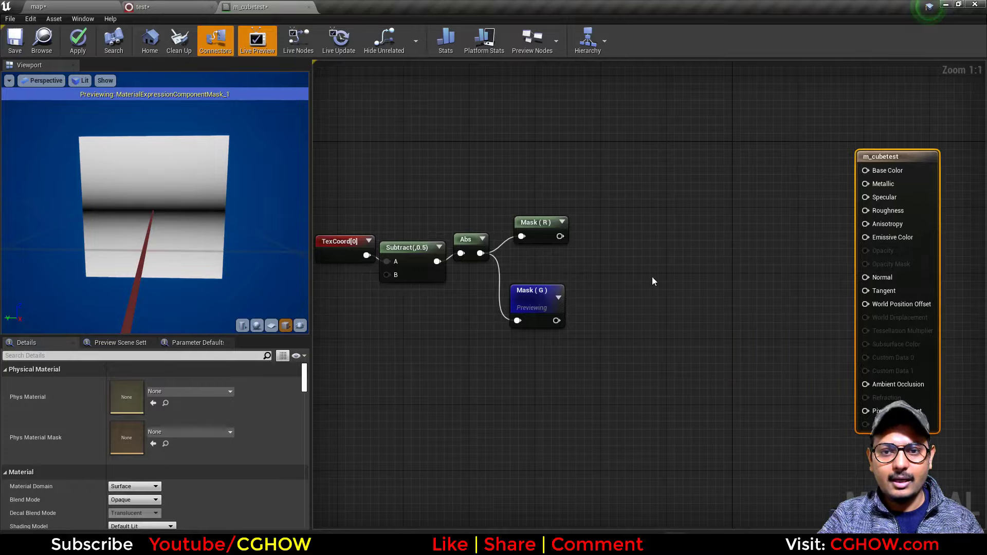
{"action": "right_click", "coordinate": [589, 253]}
{"action": "type", "text": "min"}
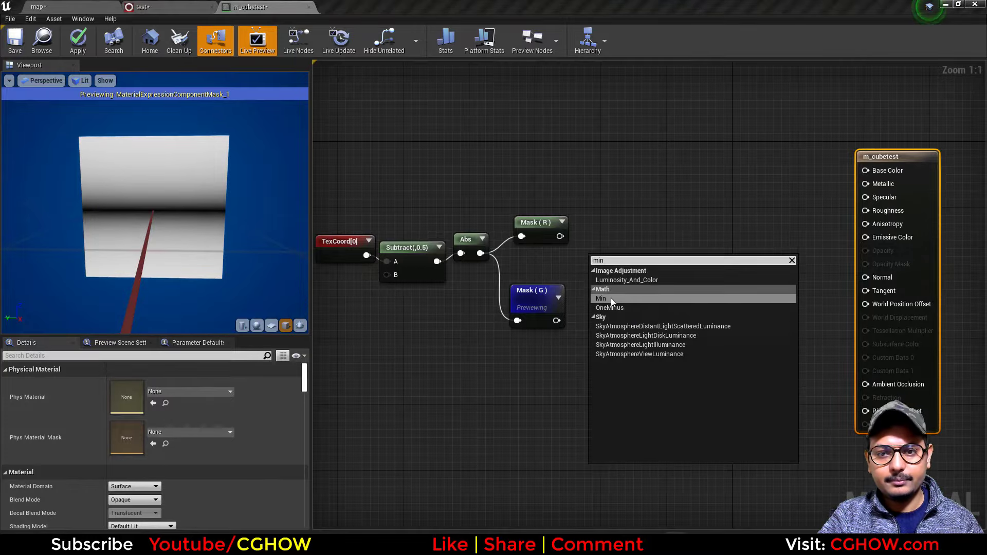
{"action": "left_click", "coordinate": [611, 298]}
{"action": "left_click_drag", "start_coordinate": [560, 237], "coordinate": [596, 274]}
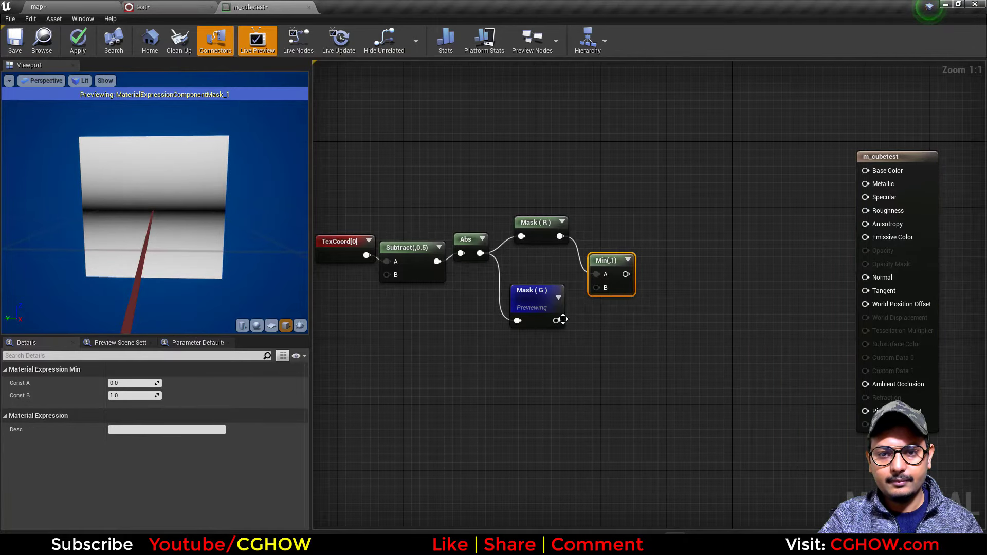
{"action": "left_click_drag", "start_coordinate": [556, 320], "coordinate": [596, 288]}
{"action": "key", "text": "space"}
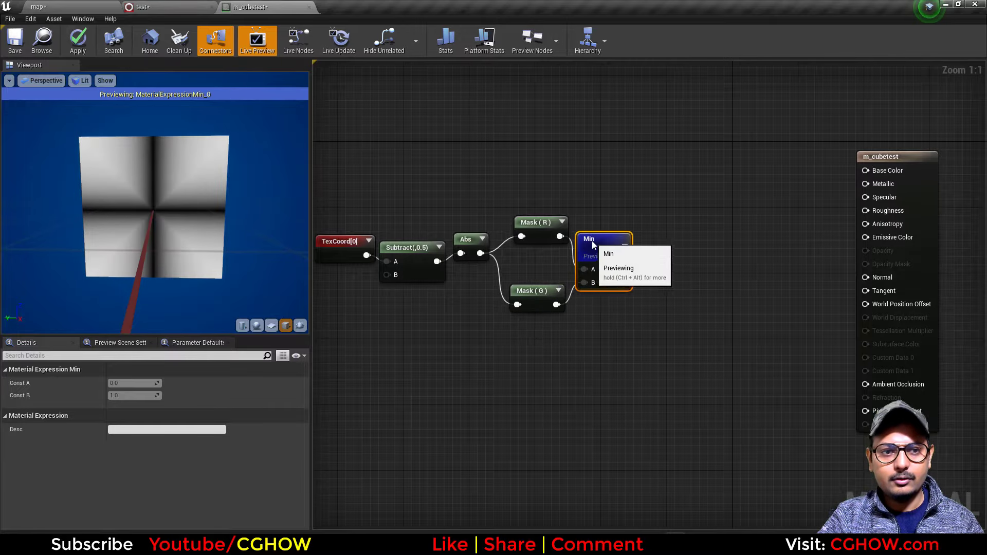
- Add a Step node after Min, connect the Min output to its Y input, and preview it
{"action": "right_click_drag", "start_coordinate": [652, 230], "coordinate": [585, 240]}
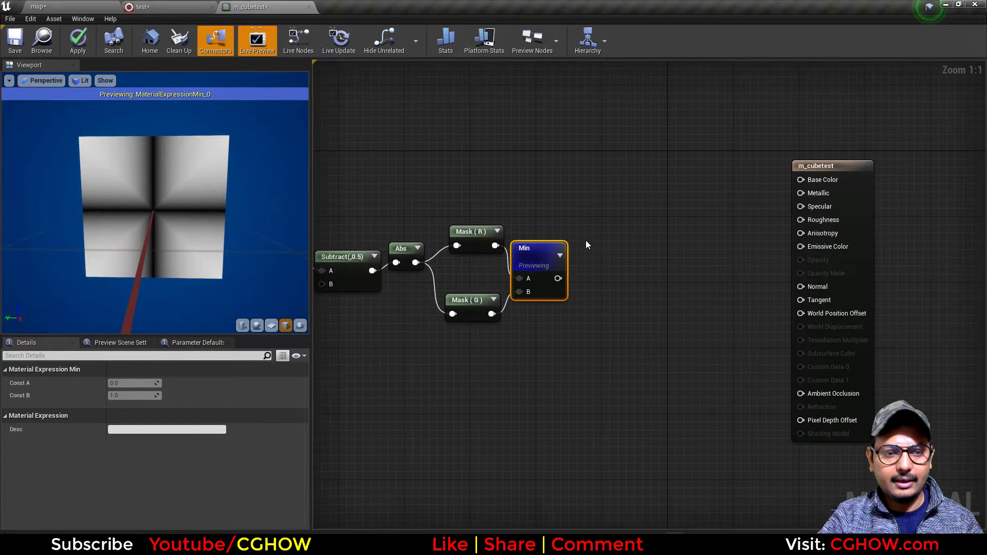
{"action": "right_click", "coordinate": [585, 242]}
{"action": "type", "text": "ste"}
{"action": "left_click", "coordinate": [606, 353]}
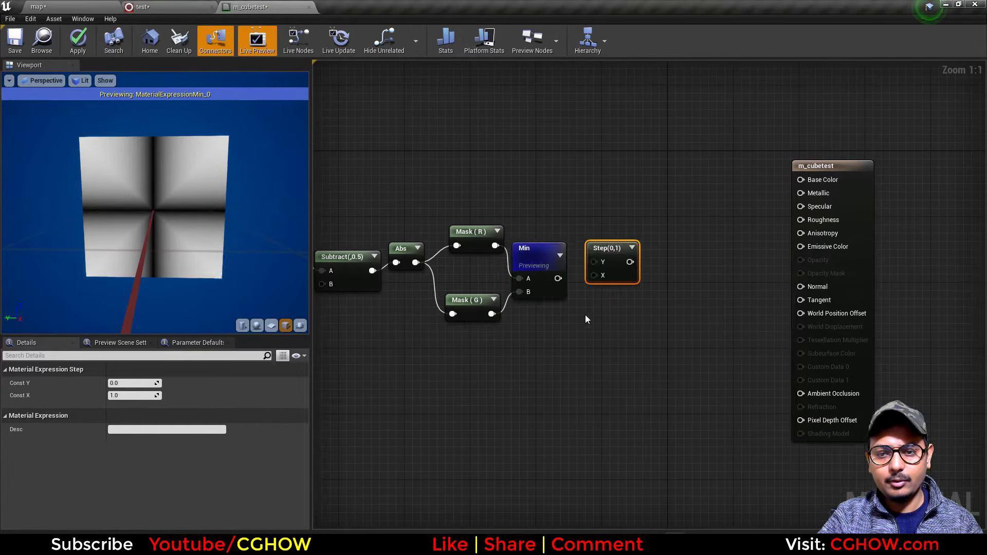
{"action": "left_click_drag", "start_coordinate": [558, 278], "coordinate": [594, 261]}
{"action": "key", "text": "space"}
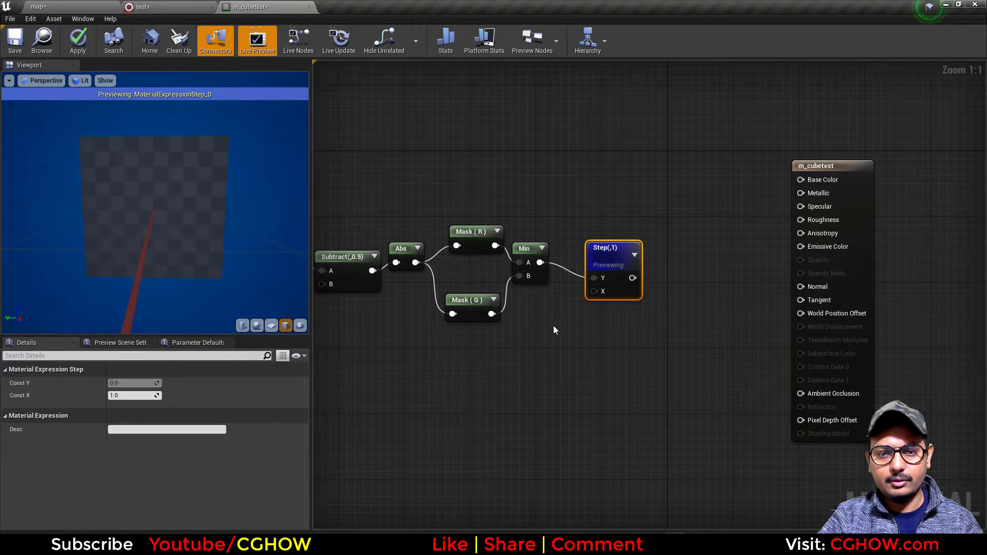
- Try 0.1 and 0.5 as the Step node's Const X and settle on 0.2
{"action": "left_click", "coordinate": [131, 394]}
{"action": "type", "text": "0.1"}
{"action": "key", "text": "Return"}
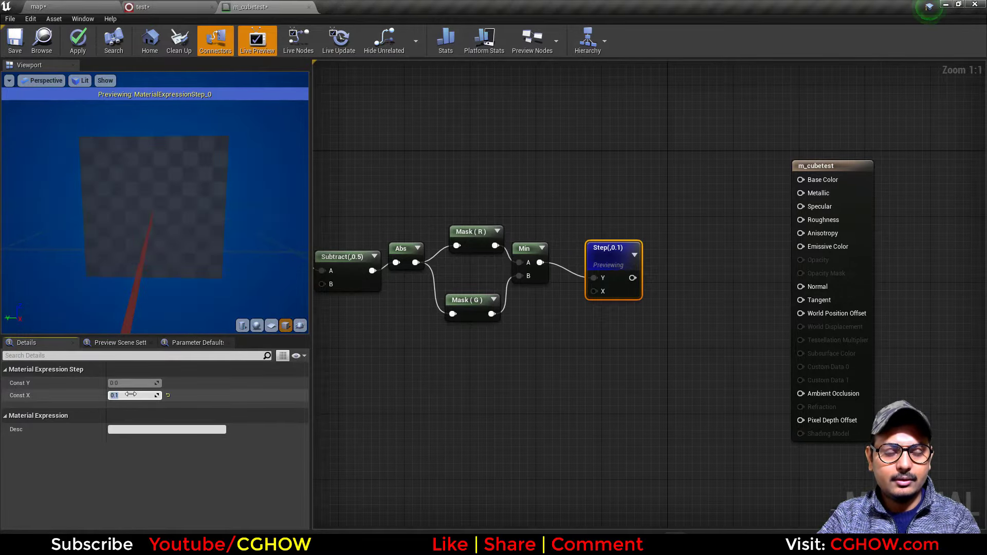
{"action": "type", "text": ".5"}
{"action": "key", "text": "Return"}
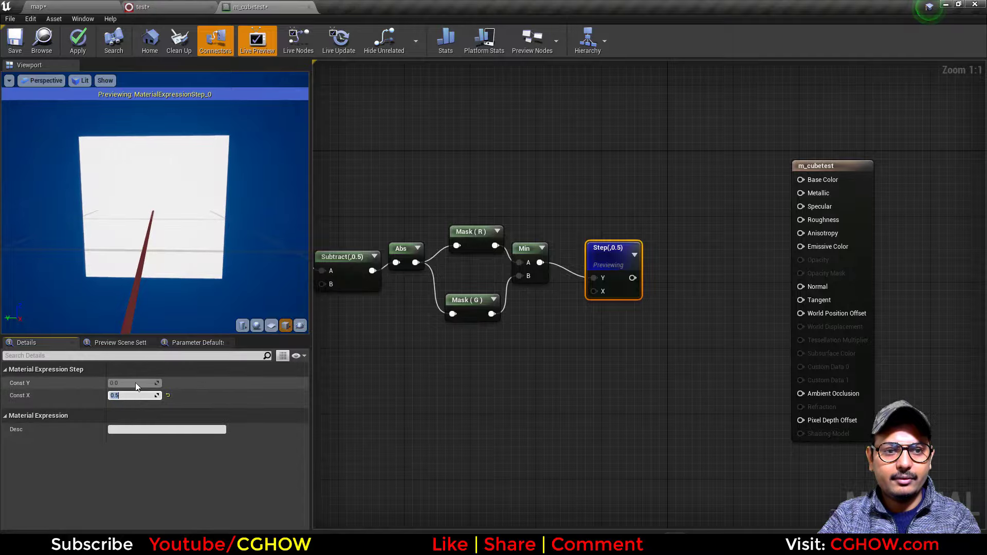
{"action": "type", "text": ".2"}
{"action": "key", "text": "Return"}
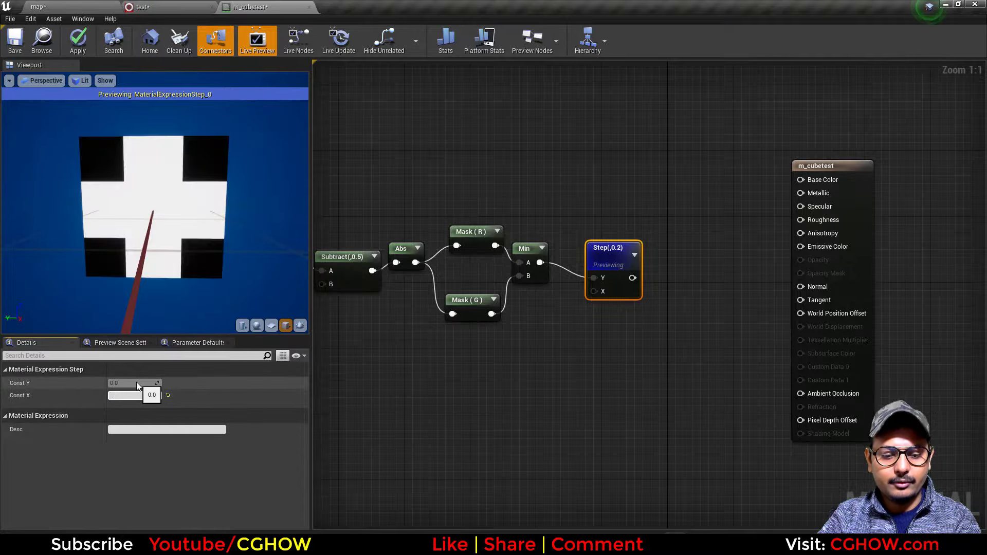
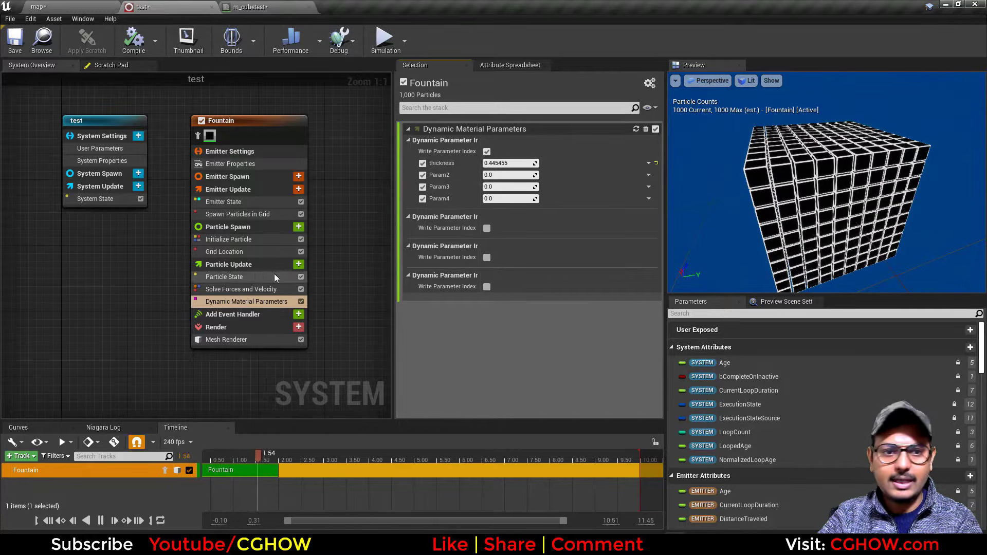
- Set the Initialize Particle color to pure red with G and B at 0, and compare it with the finished effect in the map
{"action": "left_click", "coordinate": [251, 240]}
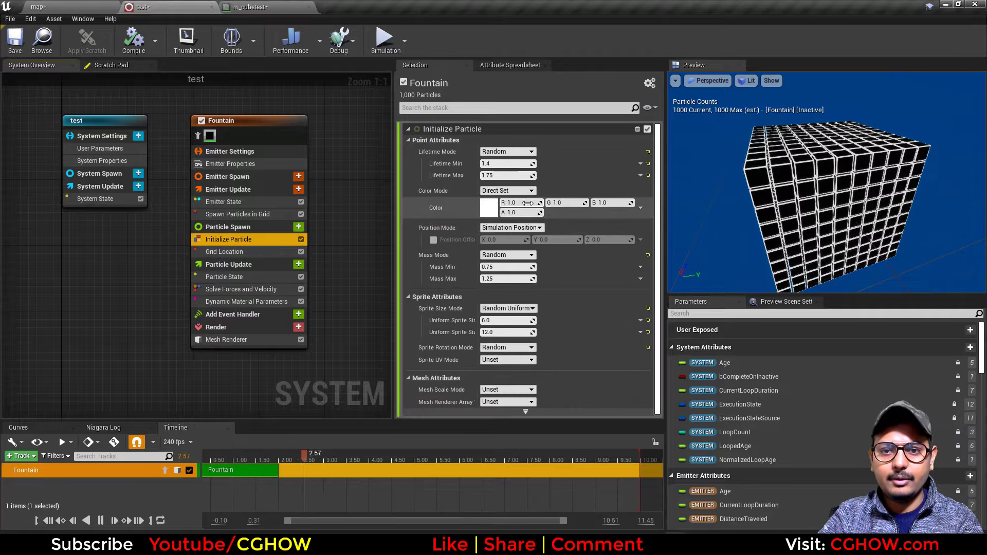
{"action": "left_click", "coordinate": [604, 203]}
{"action": "type", "text": "0"}
{"action": "key", "text": "Return"}
{"action": "left_click_drag", "start_coordinate": [828, 206], "coordinate": [720, 202]}
{"action": "left_click_drag", "start_coordinate": [812, 205], "coordinate": [884, 180]}
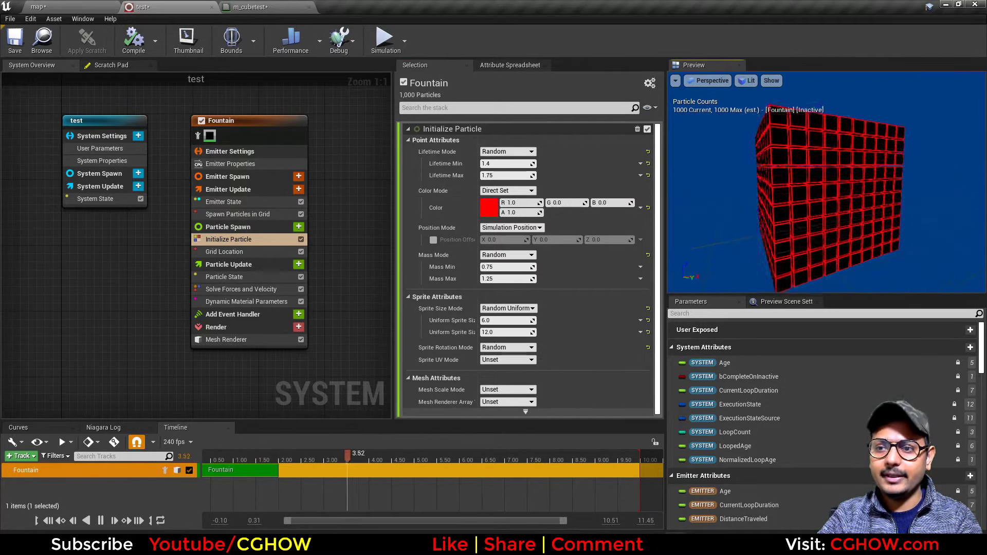
{"action": "left_click", "coordinate": [38, 7]}
{"action": "left_click", "coordinate": [173, 6]}
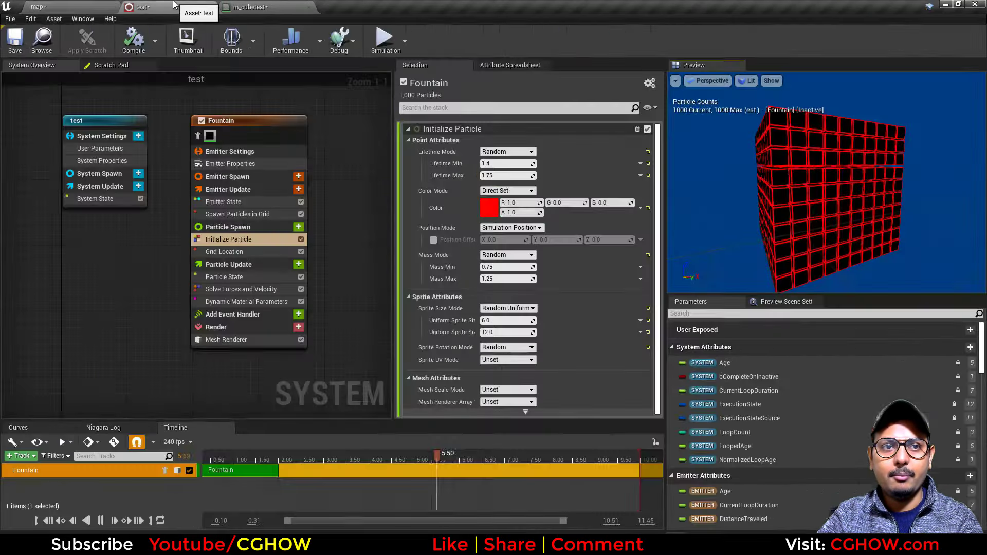
- Add the Sample Static Mesh and Static Mesh Location modules to Particle Spawn, and show the Sample Static Mesh settings
{"action": "left_click", "coordinate": [298, 227]}
{"action": "type", "text": "static"}
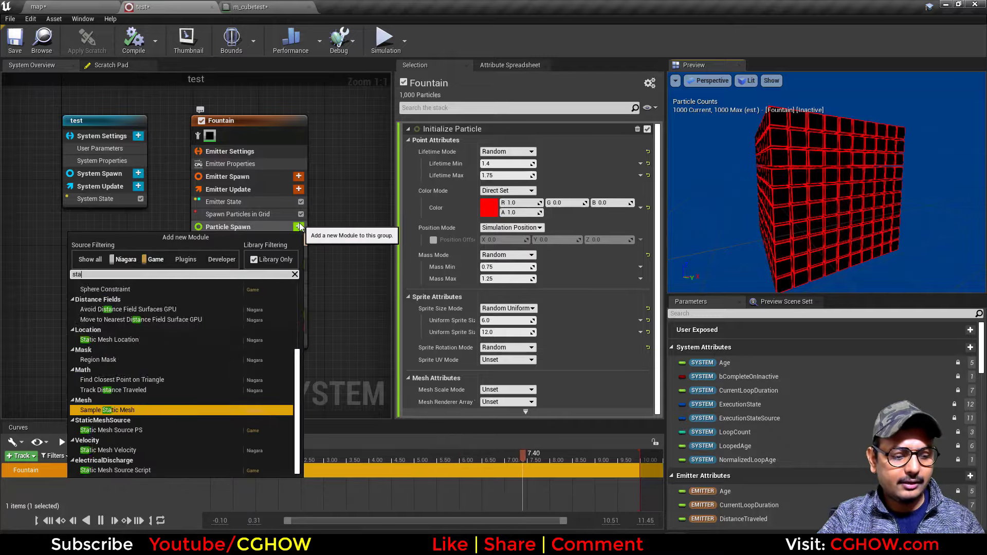
{"action": "left_click", "coordinate": [126, 410]}
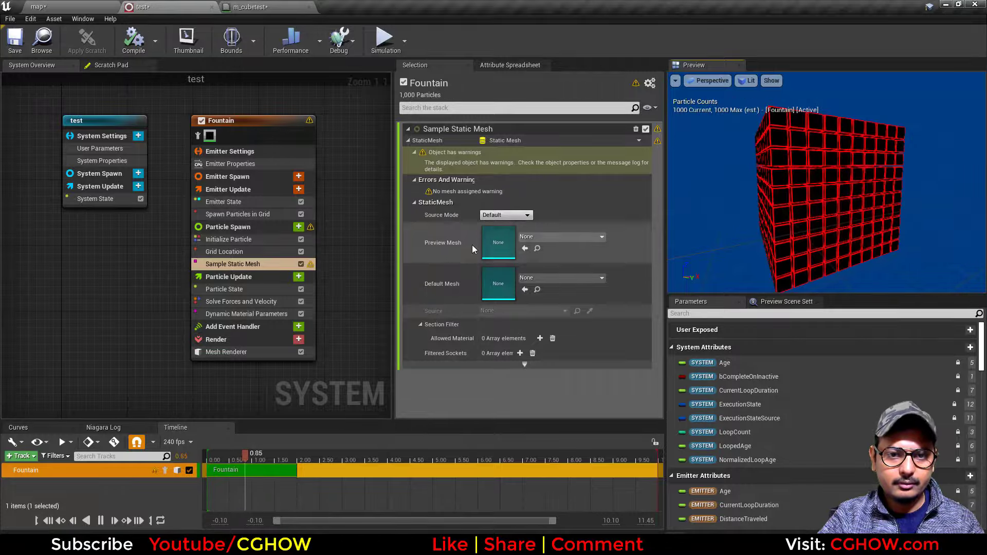
{"action": "left_click", "coordinate": [298, 227]}
{"action": "type", "text": "stat"}
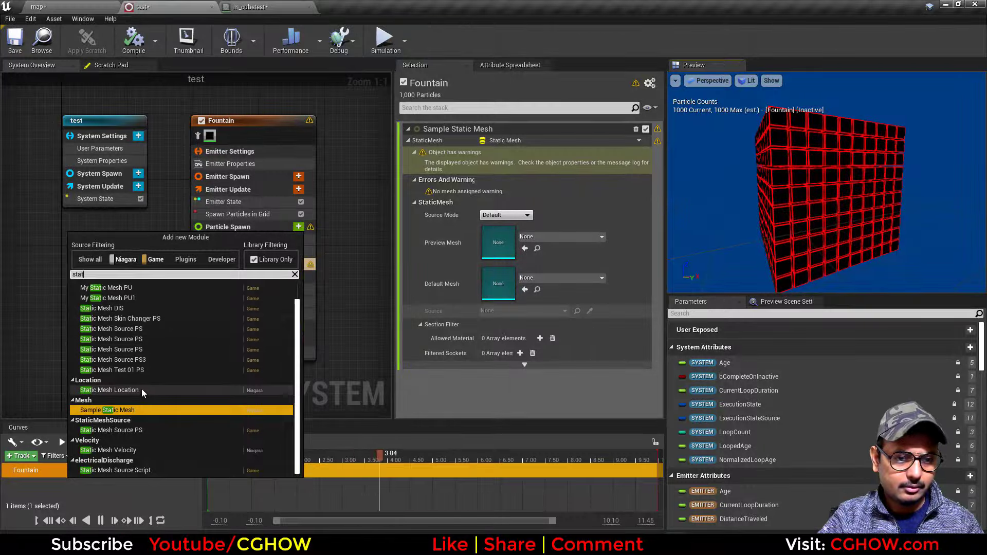
{"action": "left_click", "coordinate": [141, 389]}
{"action": "left_click", "coordinate": [226, 271]}
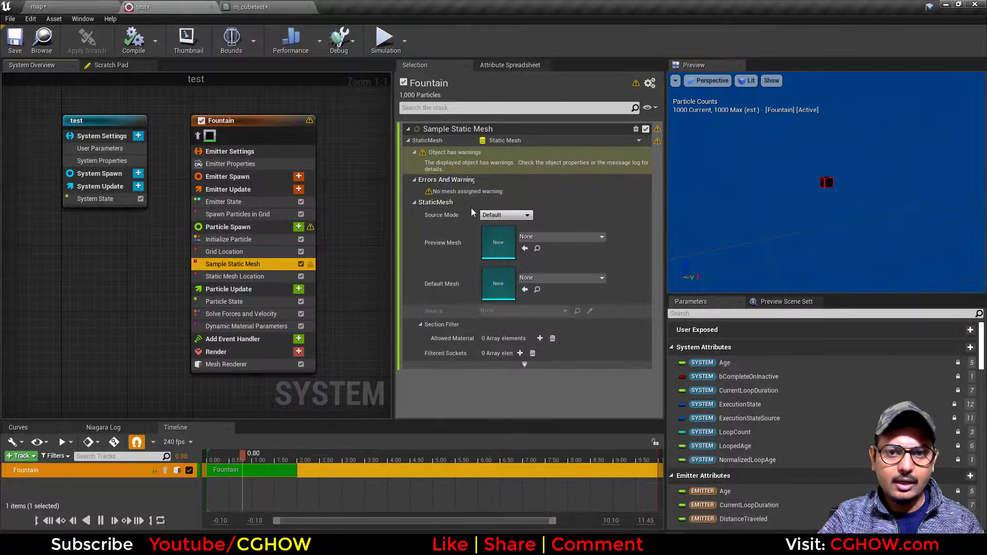
- Open the monkey mesh from the dissolve_into_cubes folder, clear its m_cube material slot, and locate the mesh in the Content Browser
{"action": "left_click", "coordinate": [50, 5]}
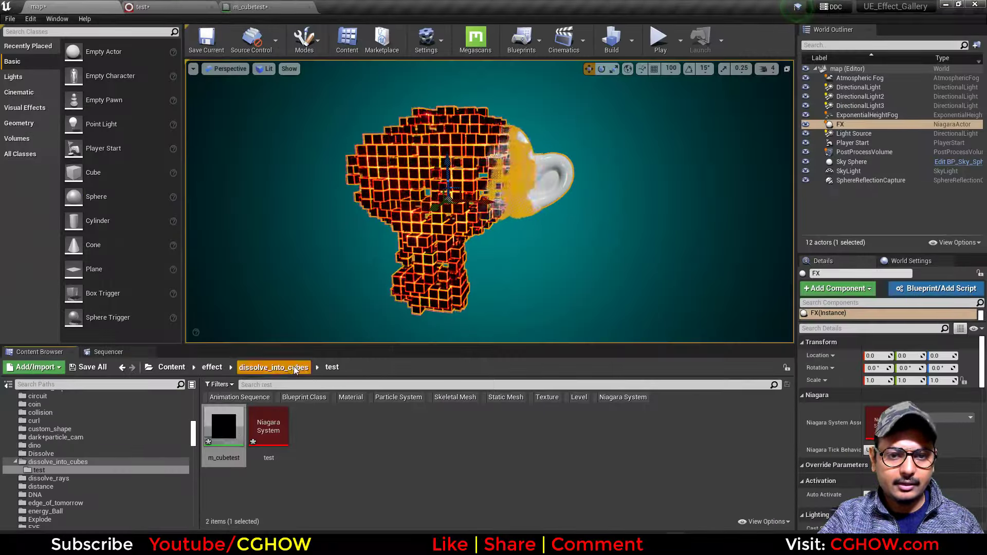
{"action": "left_click", "coordinate": [273, 367]}
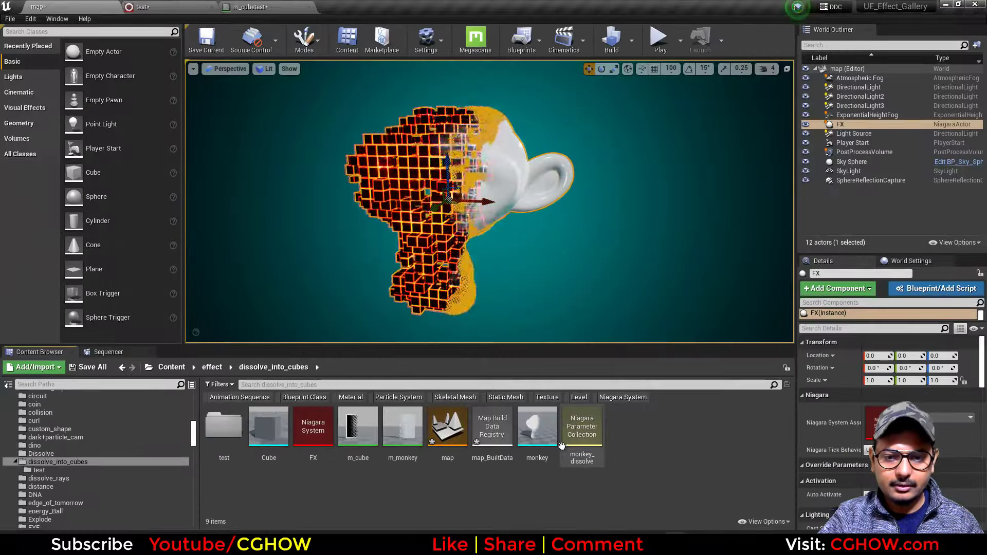
{"action": "double_click", "coordinate": [537, 431]}
{"action": "left_click", "coordinate": [902, 127]}
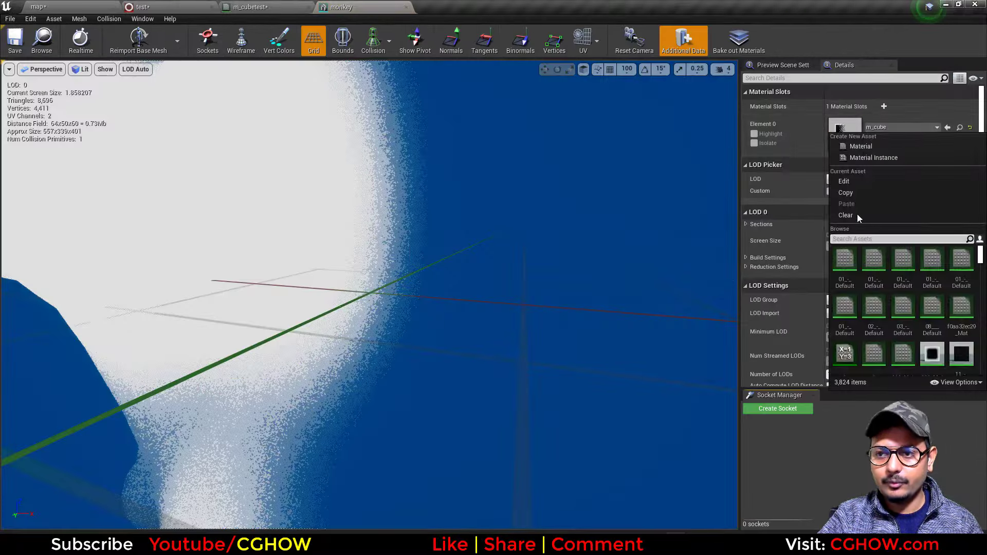
{"action": "left_click", "coordinate": [856, 214]}
{"action": "left_click_drag", "start_coordinate": [360, 288], "coordinate": [414, 303]}
{"action": "left_click", "coordinate": [43, 41]}
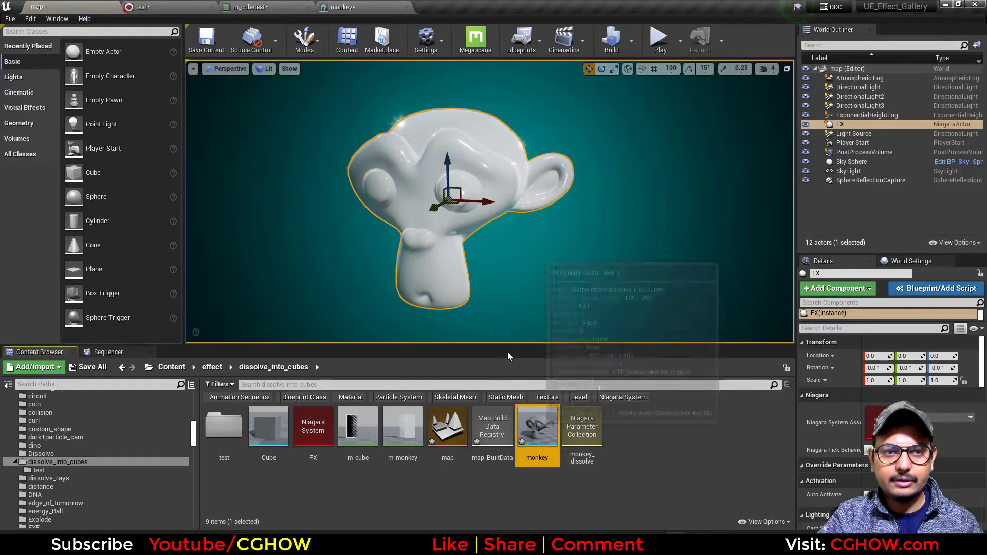
- Assign the monkey mesh as both Preview Mesh and Default Mesh of Sample Static Mesh, and inspect the resulting particle shape
{"action": "left_click", "coordinate": [142, 7]}
{"action": "left_click", "coordinate": [525, 249]}
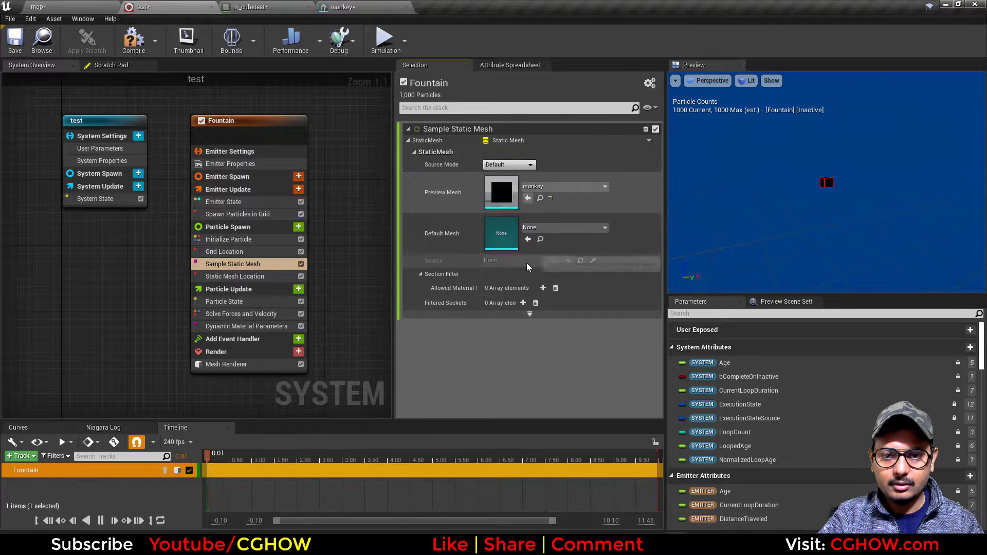
{"action": "left_click", "coordinate": [528, 239]}
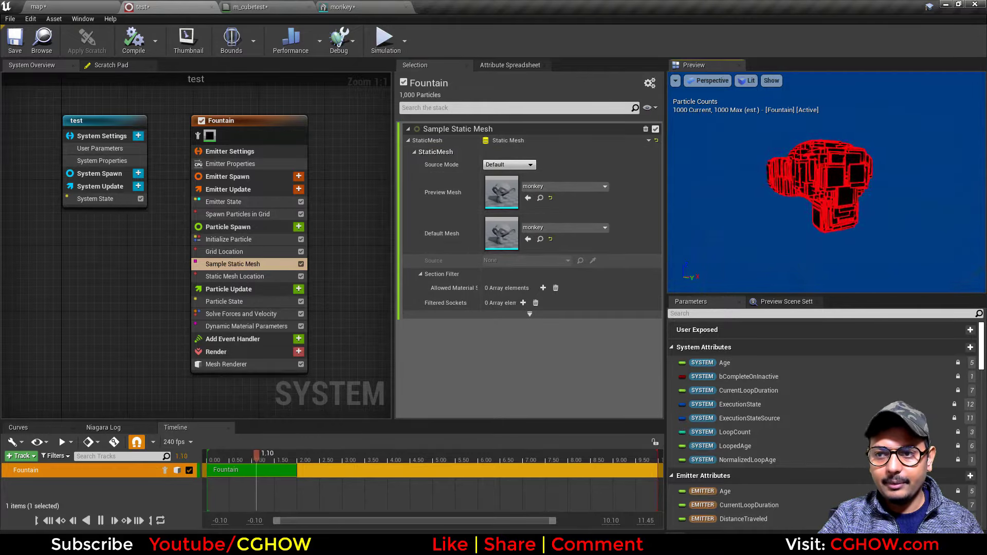
{"action": "left_click_drag", "start_coordinate": [802, 190], "coordinate": [910, 190]}
{"action": "scroll", "coordinate": [827, 190], "scroll_direction": "up", "scroll_amount": 3}
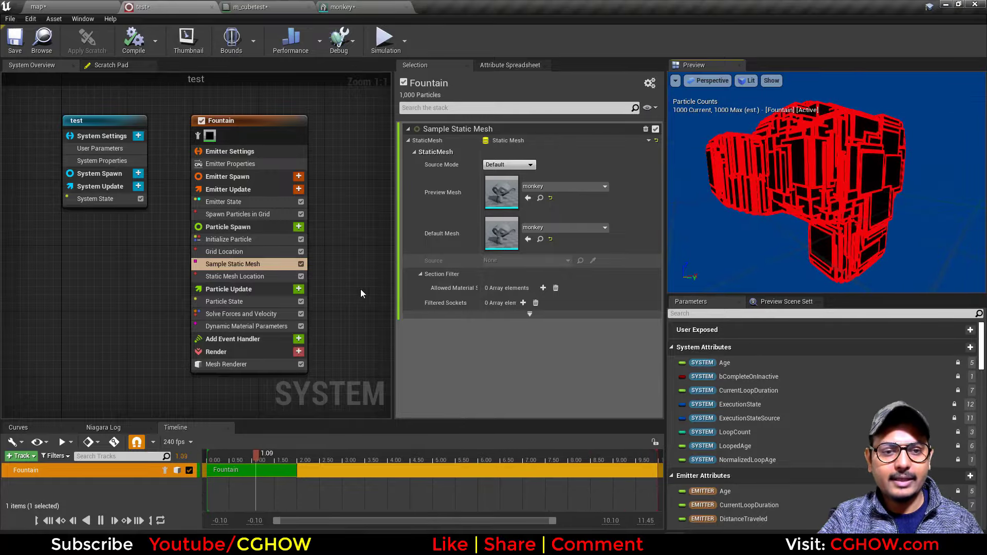
- Delete the Spawn Particles in Grid and Grid Location modules from the Fountain emitter
{"action": "left_click", "coordinate": [231, 215]}
{"action": "key", "text": "Delete"}
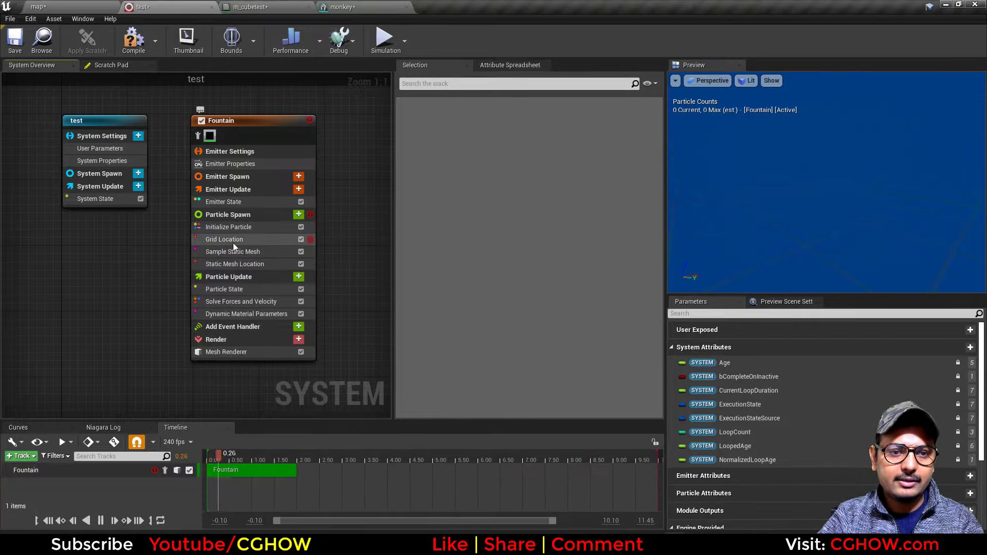
{"action": "left_click", "coordinate": [233, 241]}
{"action": "key", "text": "Delete"}
- Add Spawn Burst Instantaneous to Emitter Update with a Spawn Count of 2000, and inspect the particles from another angle
{"action": "left_click", "coordinate": [298, 190]}
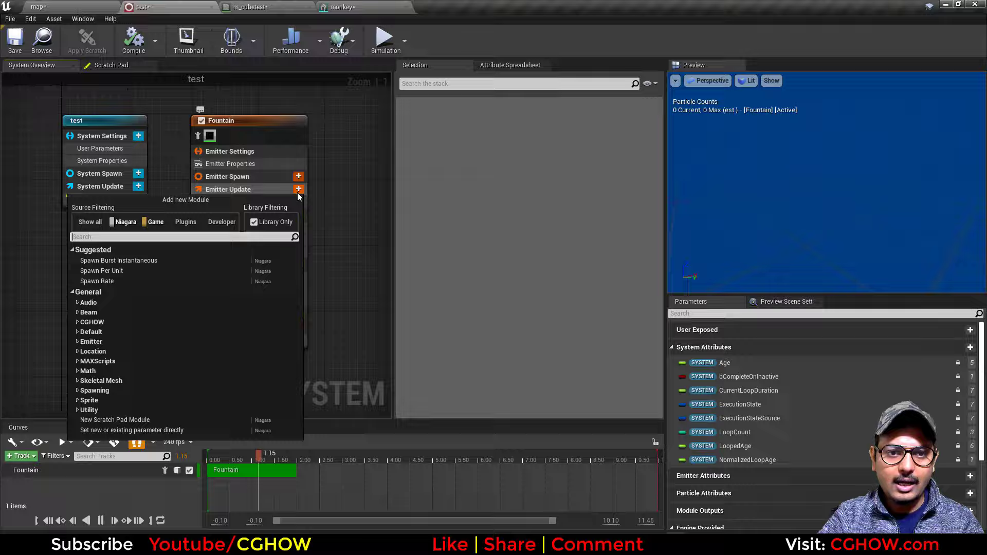
{"action": "left_click", "coordinate": [106, 263]}
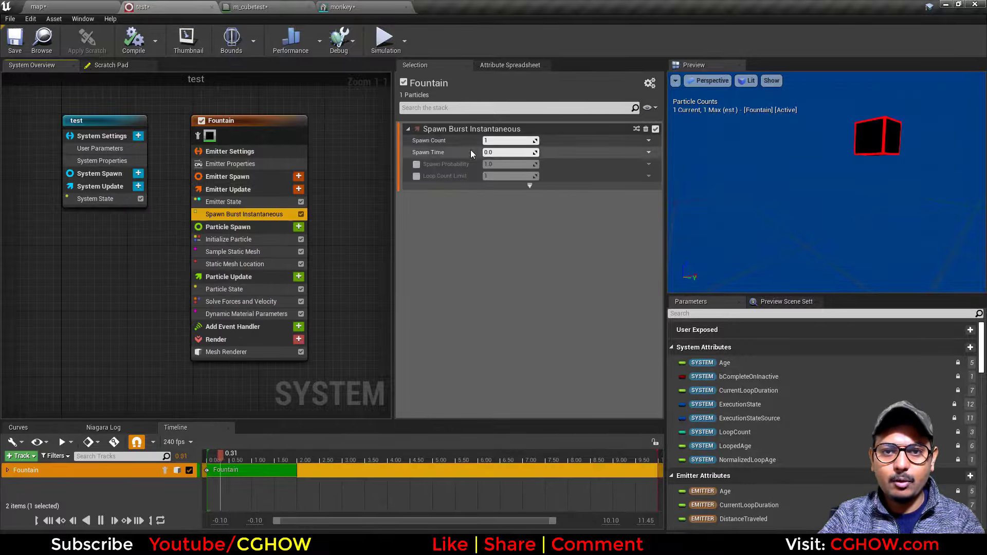
{"action": "left_click", "coordinate": [506, 141]}
{"action": "type", "text": "2000"}
{"action": "key", "text": "Return"}
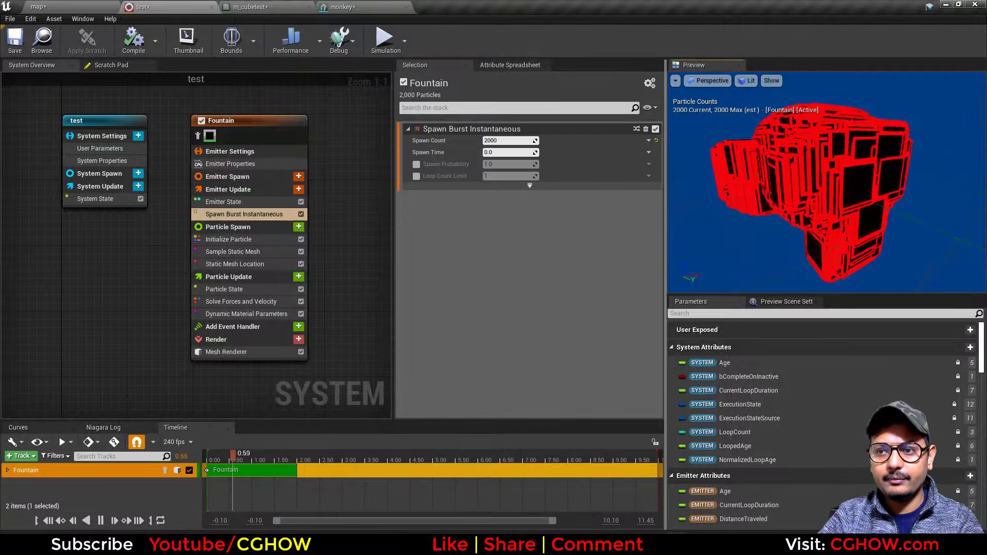
{"action": "left_click_drag", "start_coordinate": [822, 190], "coordinate": [631, 221]}
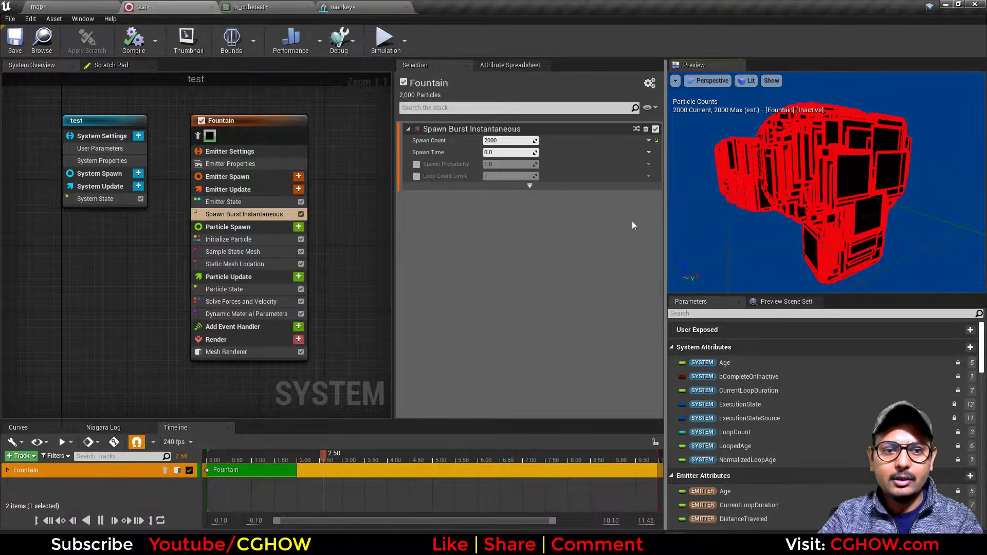
- Add a new Scratch Pad module to the Fountain emitter's Particle Spawn stage
{"action": "left_click", "coordinate": [299, 227]}
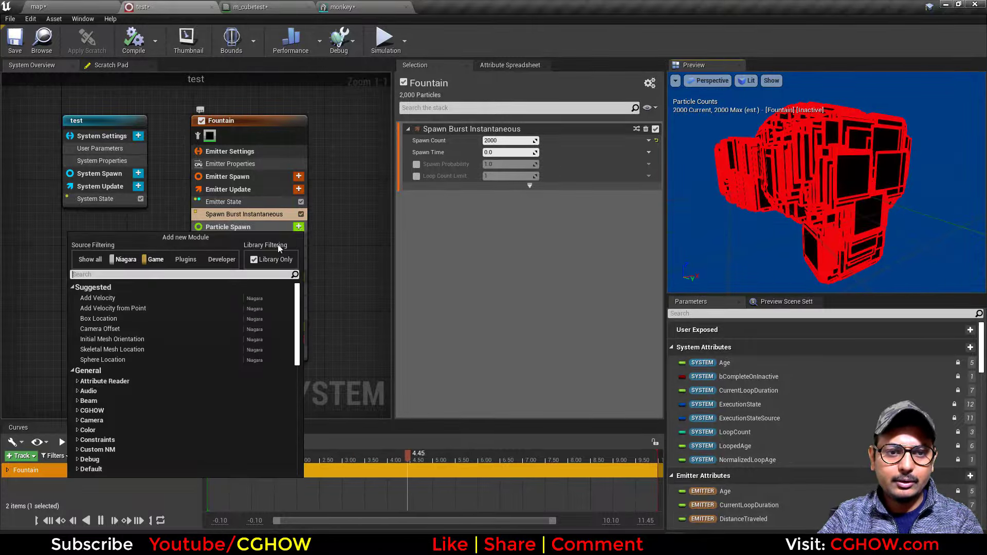
{"action": "scroll", "coordinate": [161, 367], "scroll_direction": "down", "scroll_amount": 10}
{"action": "scroll", "coordinate": [157, 421], "scroll_direction": "down", "scroll_amount": 3}
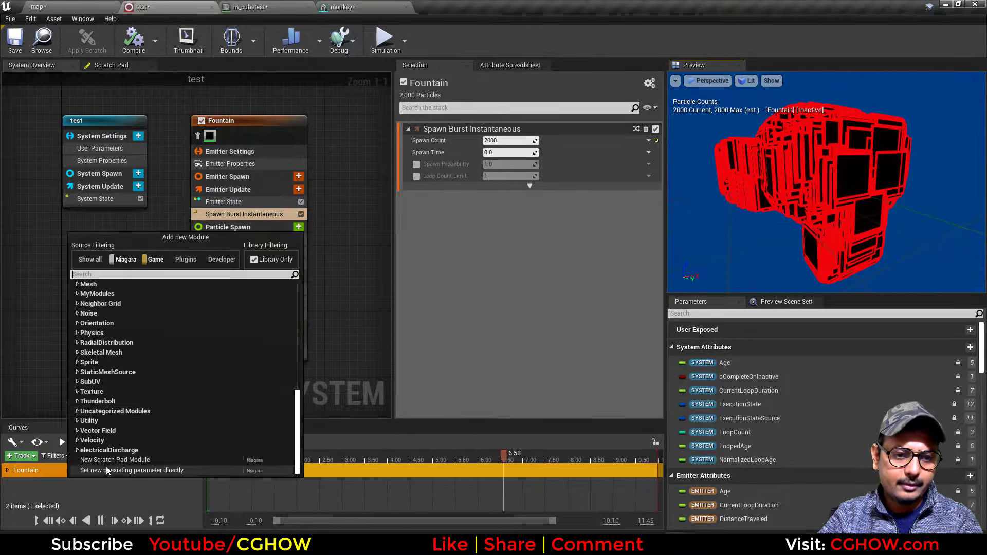
{"action": "left_click", "coordinate": [106, 461]}
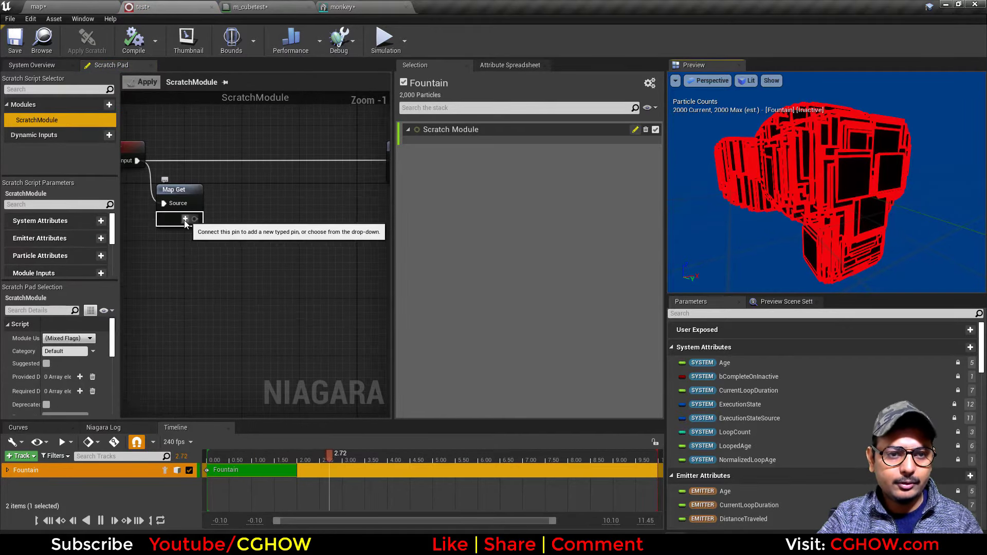
- Add a new int32 input and the Particles Position parameter to the scratch module's Map Get node
{"action": "left_click", "coordinate": [185, 220]}
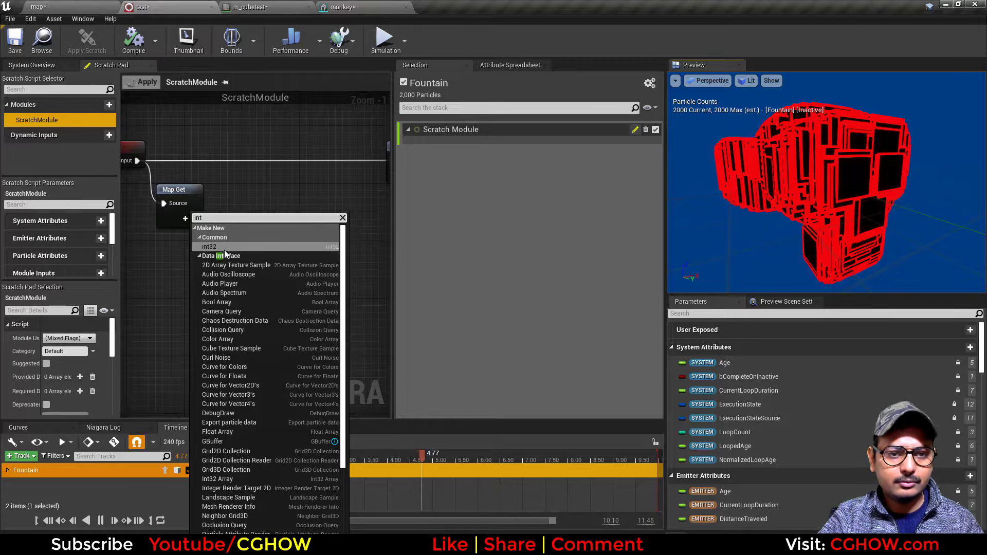
{"action": "left_click", "coordinate": [224, 250]}
{"action": "left_click", "coordinate": [239, 238]}
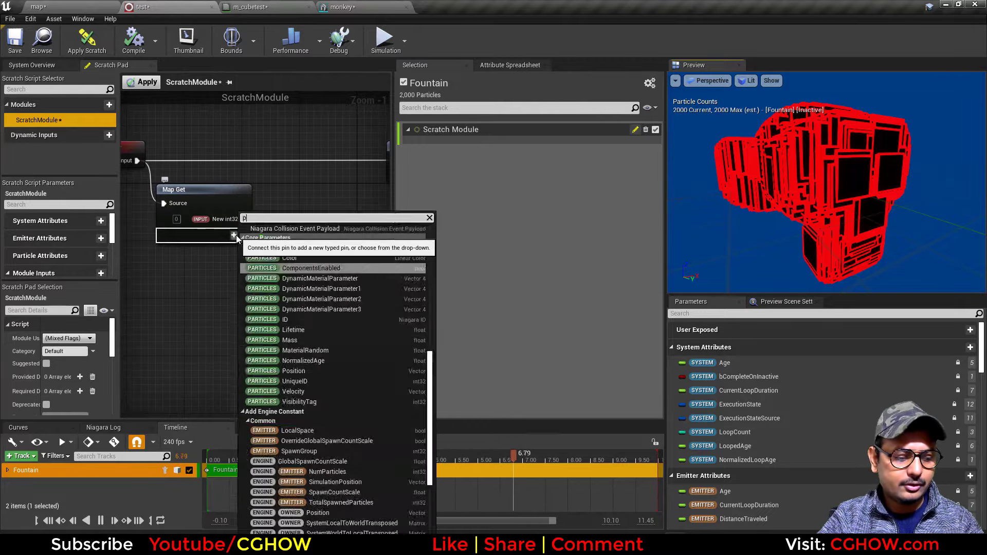
{"action": "type", "text": "pos"}
{"action": "left_click", "coordinate": [283, 294]}
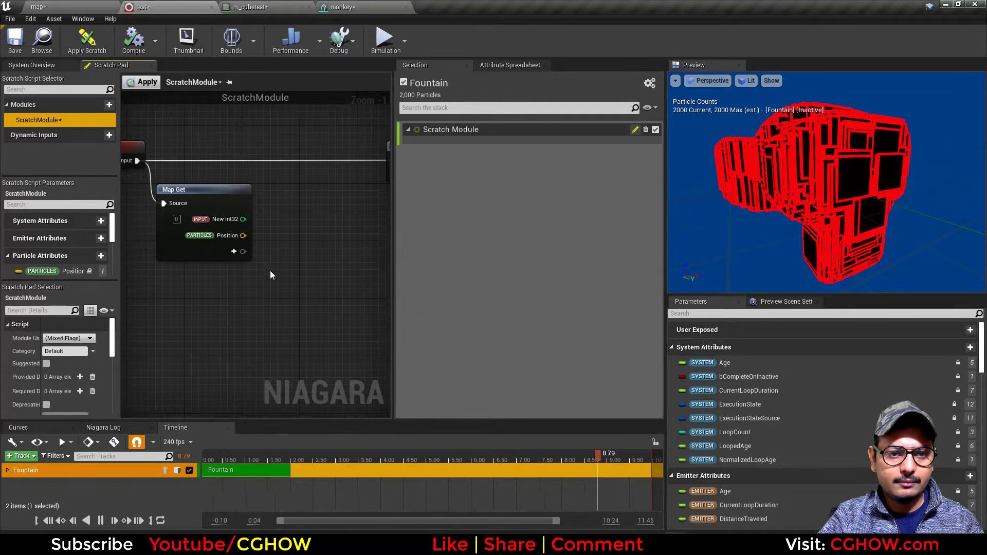
- Add a Divide node that divides Particles Position by the new int32 input
{"action": "right_click_drag", "start_coordinate": [258, 241], "coordinate": [238, 213]}
{"action": "key", "text": "d"}
{"action": "left_click", "coordinate": [250, 205]}
{"action": "left_click_drag", "start_coordinate": [209, 222], "coordinate": [236, 224]}
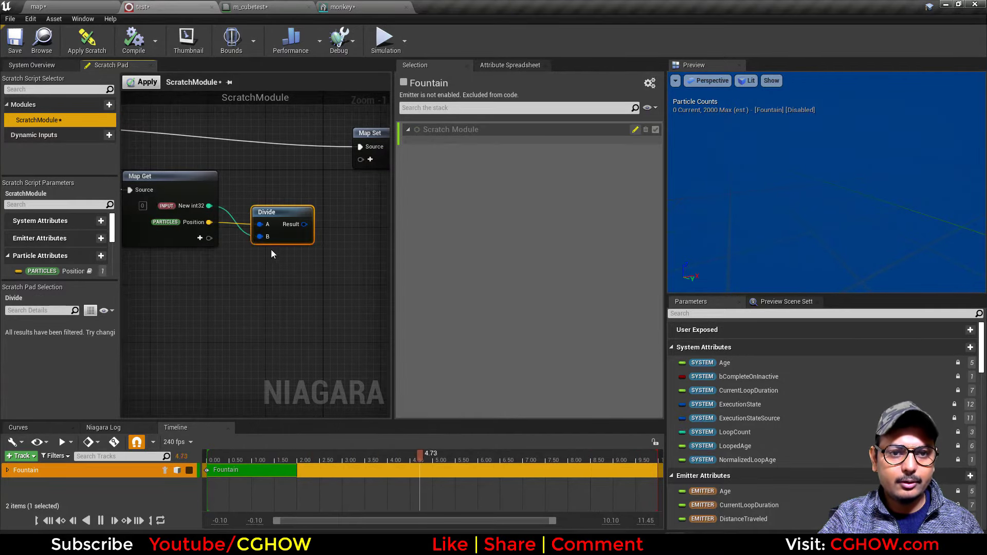
- Add a Round node and feed it the Divide result
{"action": "right_click_drag", "start_coordinate": [271, 253], "coordinate": [226, 260]}
{"action": "right_click", "coordinate": [273, 221]}
{"action": "type", "text": "r"}
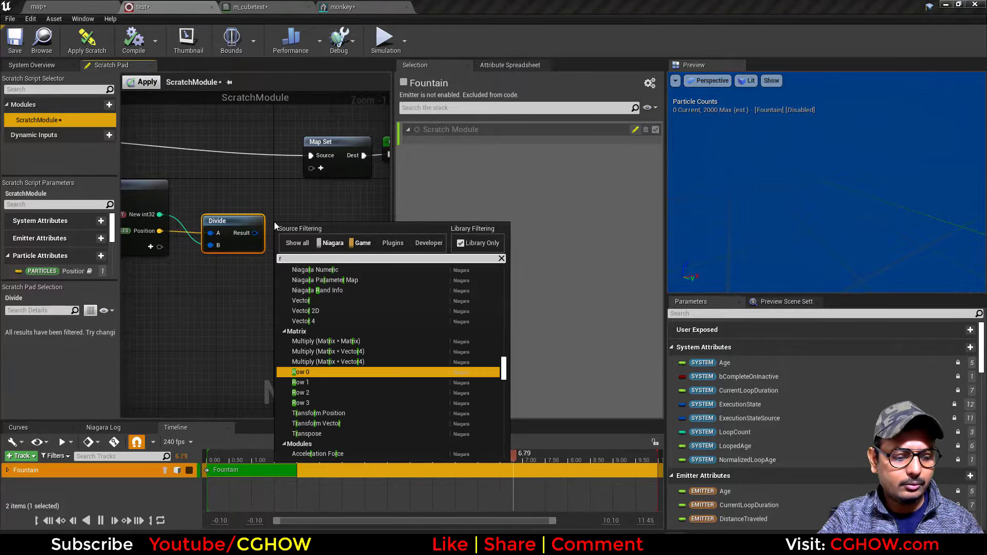
{"action": "type", "text": "ound"}
{"action": "left_click", "coordinate": [298, 307]}
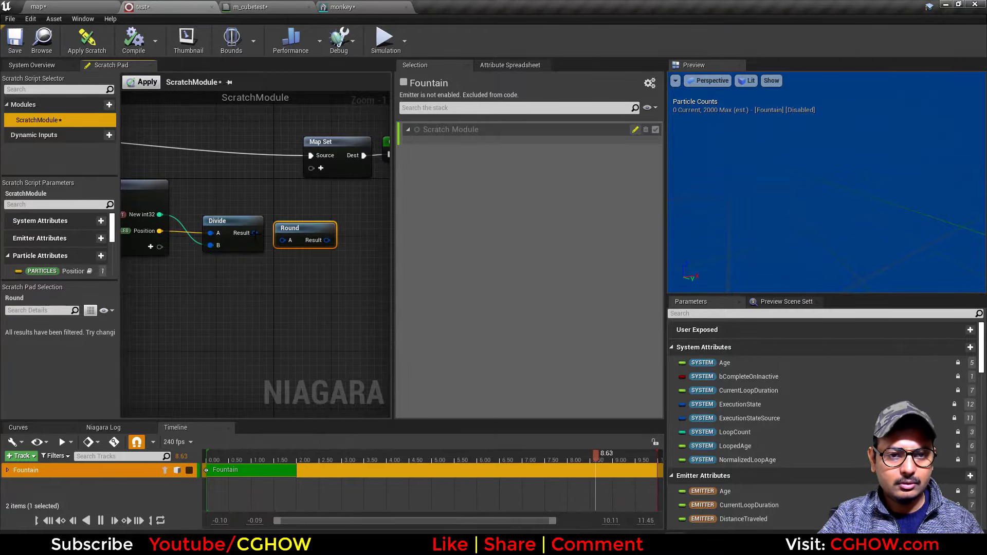
{"action": "left_click_drag", "start_coordinate": [255, 232], "coordinate": [297, 244]}
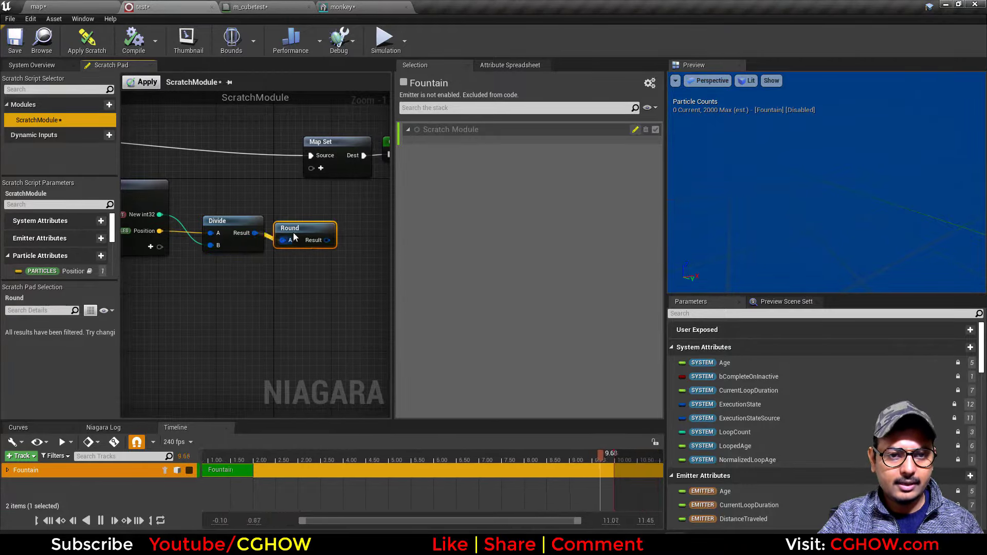
- Add a Multiply node that multiplies the rounded result by the new int32 input
{"action": "right_click_drag", "start_coordinate": [335, 229], "coordinate": [314, 232]}
{"action": "key", "text": "m"}
{"action": "left_click", "coordinate": [324, 224]}
{"action": "left_click_drag", "start_coordinate": [332, 242], "coordinate": [333, 242]}
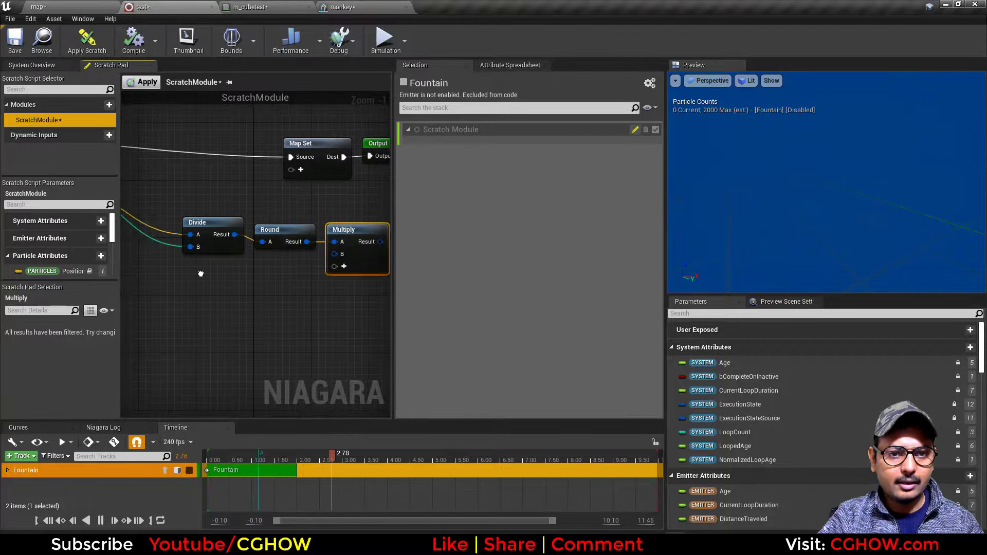
{"action": "right_click_drag", "start_coordinate": [198, 273], "coordinate": [227, 276]}
{"action": "left_click_drag", "start_coordinate": [358, 263], "coordinate": [172, 221]}
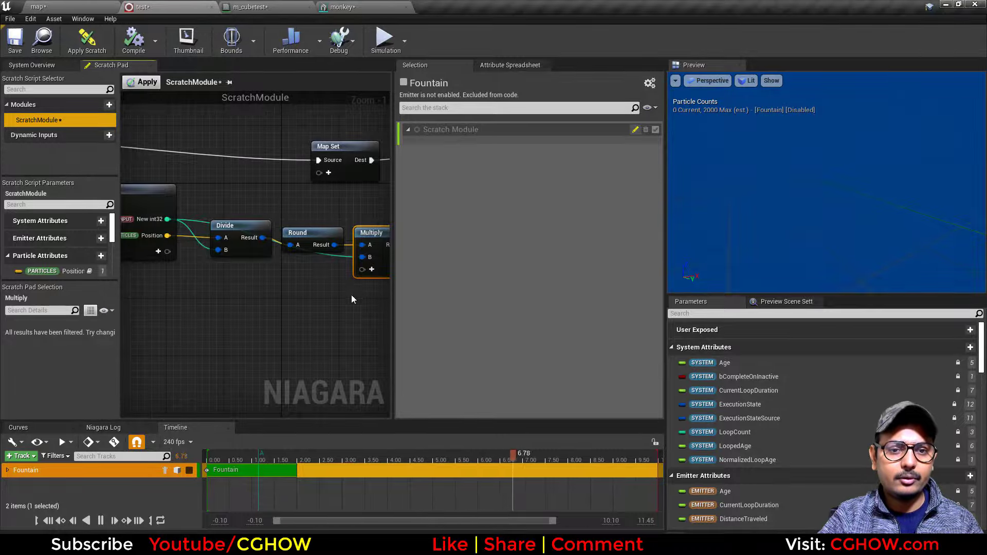
- Write the Multiply result to Particles Position in Map Set, apply the scratch module, and return to the System Overview
{"action": "right_click_drag", "start_coordinate": [352, 299], "coordinate": [276, 299]}
{"action": "left_click", "coordinate": [252, 176]}
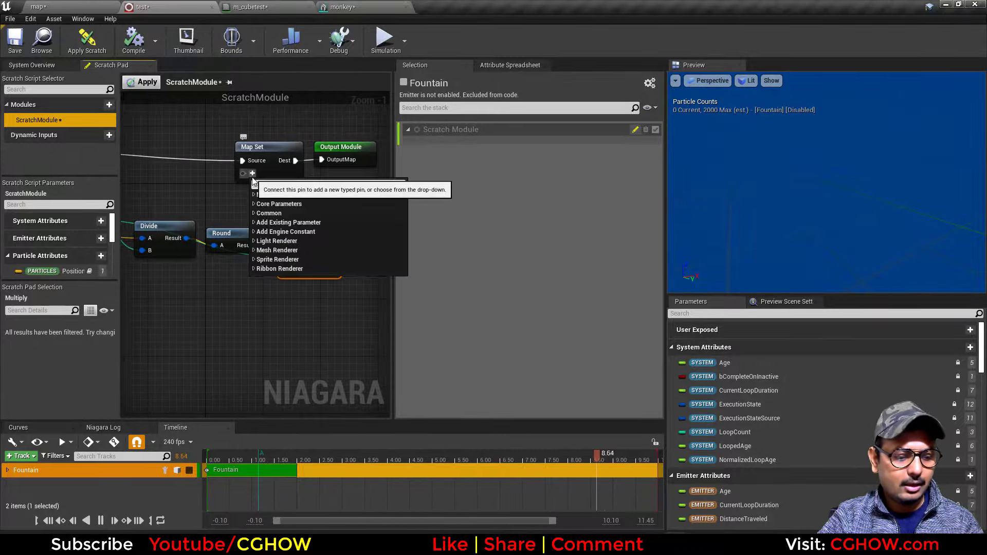
{"action": "left_click", "coordinate": [289, 222]}
{"action": "left_click", "coordinate": [307, 234]}
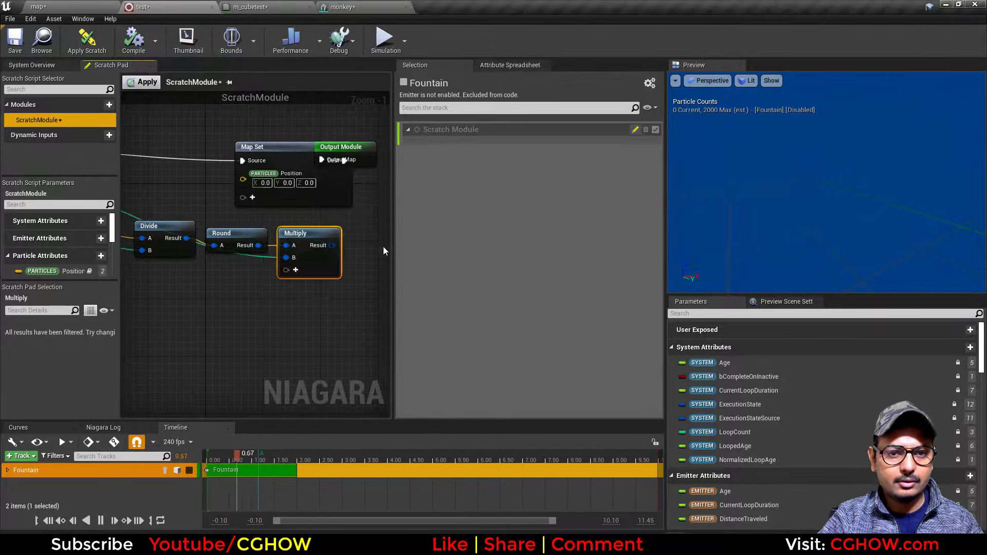
{"action": "left_click_drag", "start_coordinate": [254, 196], "coordinate": [243, 179]}
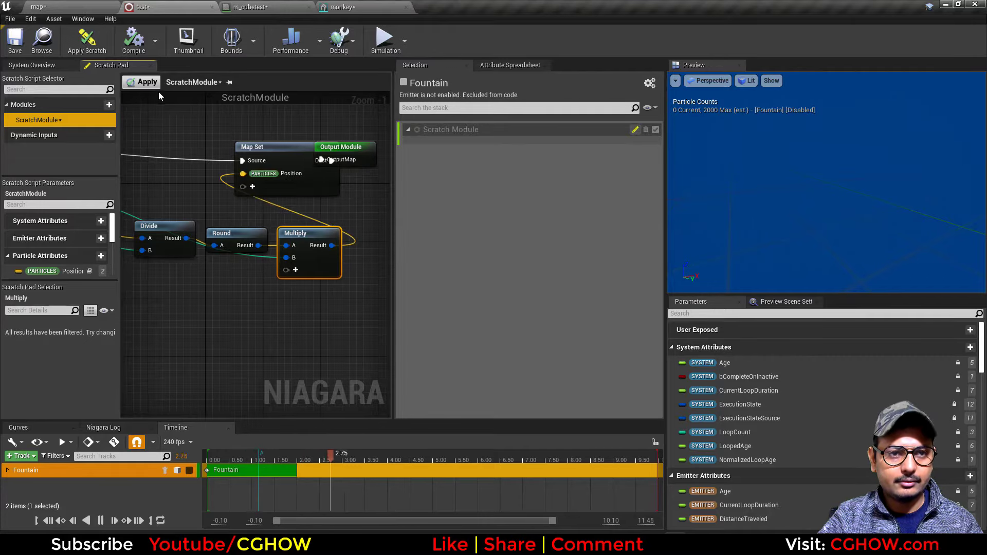
{"action": "left_click", "coordinate": [147, 82]}
{"action": "left_click", "coordinate": [53, 66]}
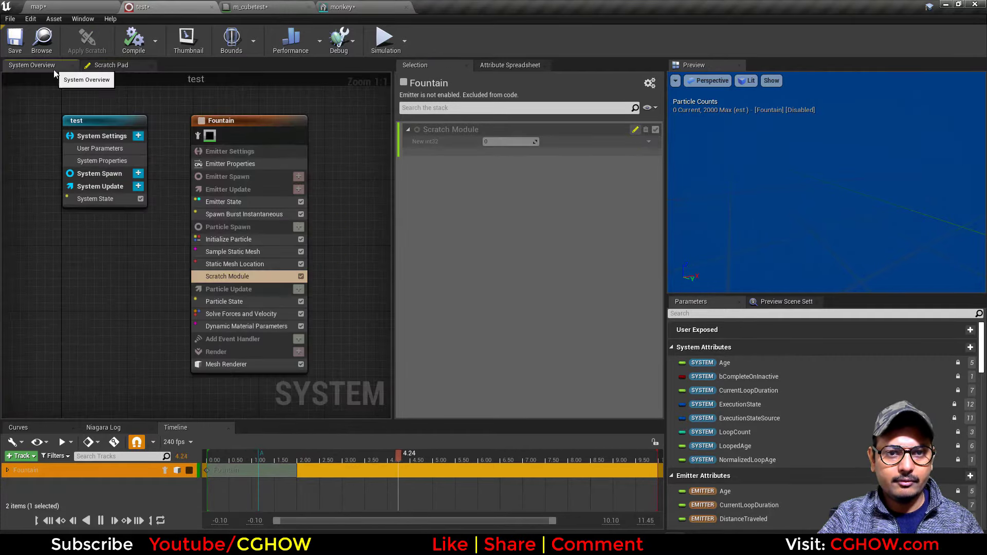
- Enable the Fountain emitter again and set the Scratch Module's New int32 value to 20
{"action": "left_click", "coordinate": [200, 121]}
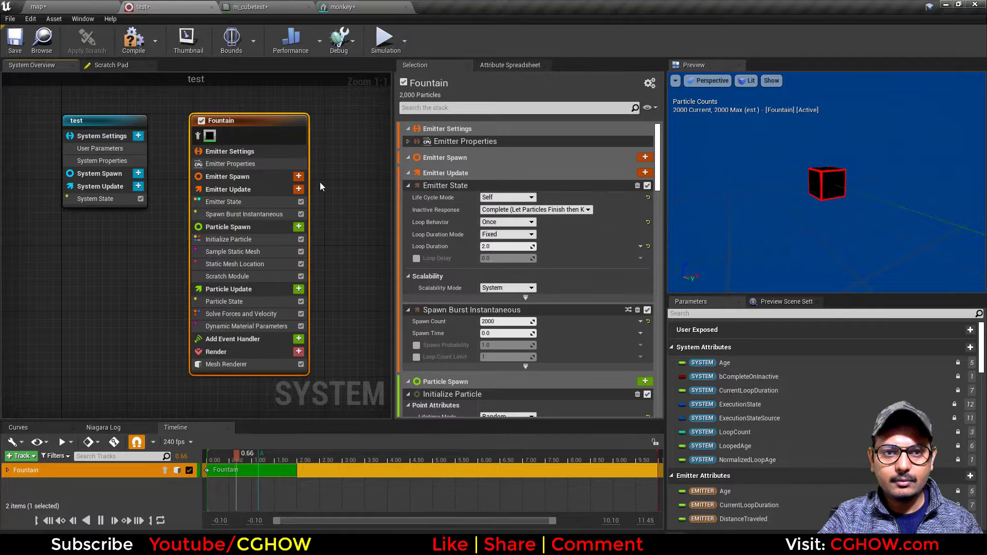
{"action": "left_click", "coordinate": [252, 278]}
{"action": "left_click_drag", "start_coordinate": [509, 142], "coordinate": [540, 142]}
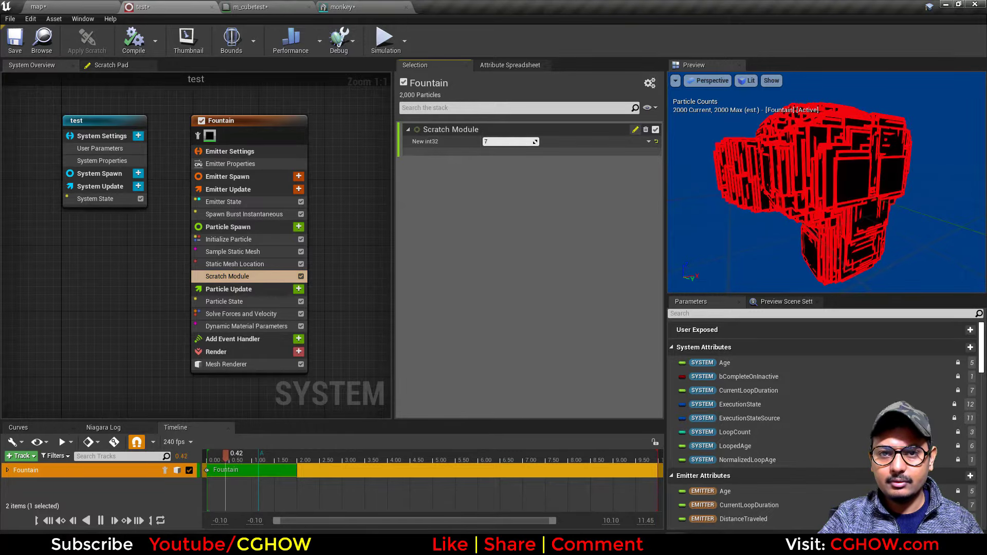
{"action": "key", "text": "Return"}
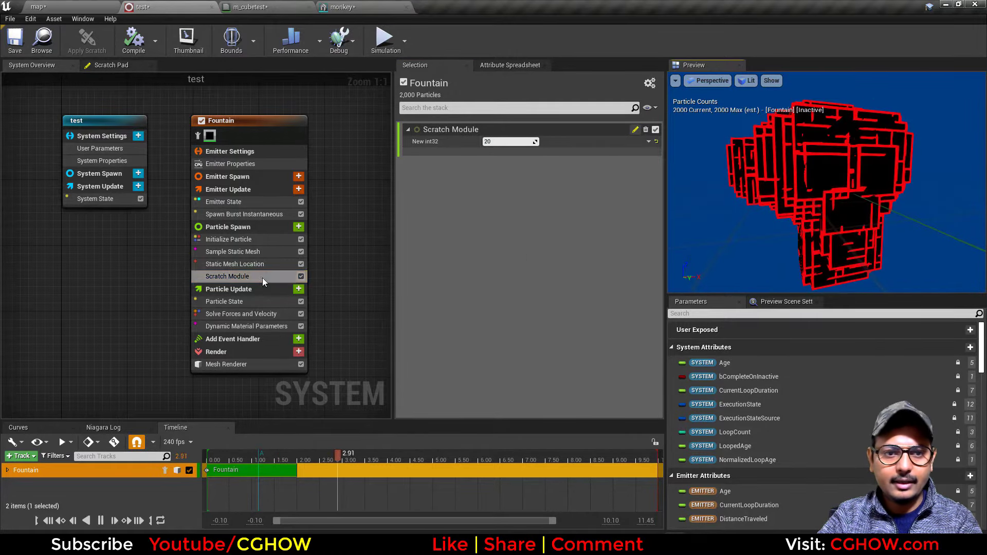
- Set Initialize Particle's Mesh Scale Mode to Uniform with a Mesh Uniform Scale of 0.2, checking the cubes in the preview
{"action": "left_click", "coordinate": [282, 465]}
{"action": "left_click", "coordinate": [254, 238]}
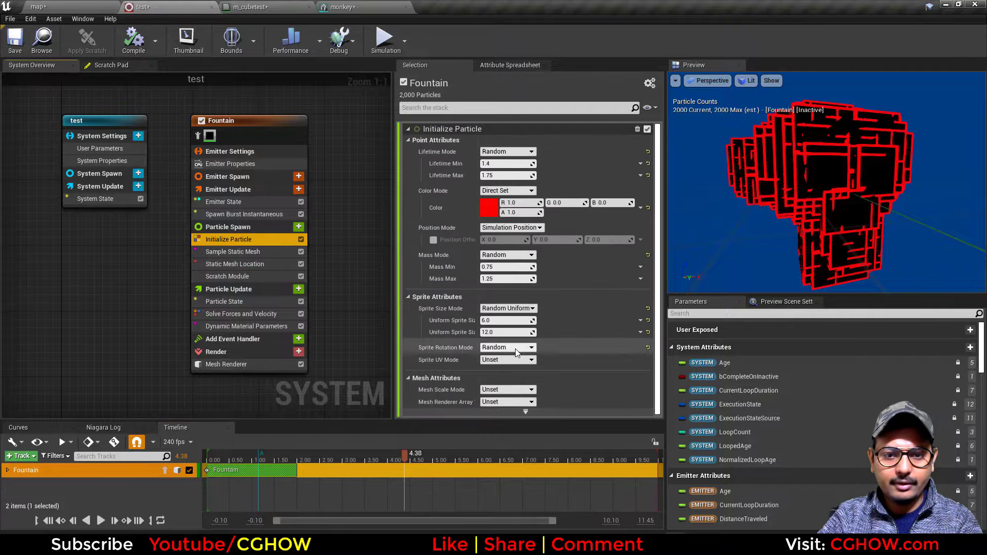
{"action": "left_click", "coordinate": [507, 389]}
{"action": "left_click", "coordinate": [502, 402]}
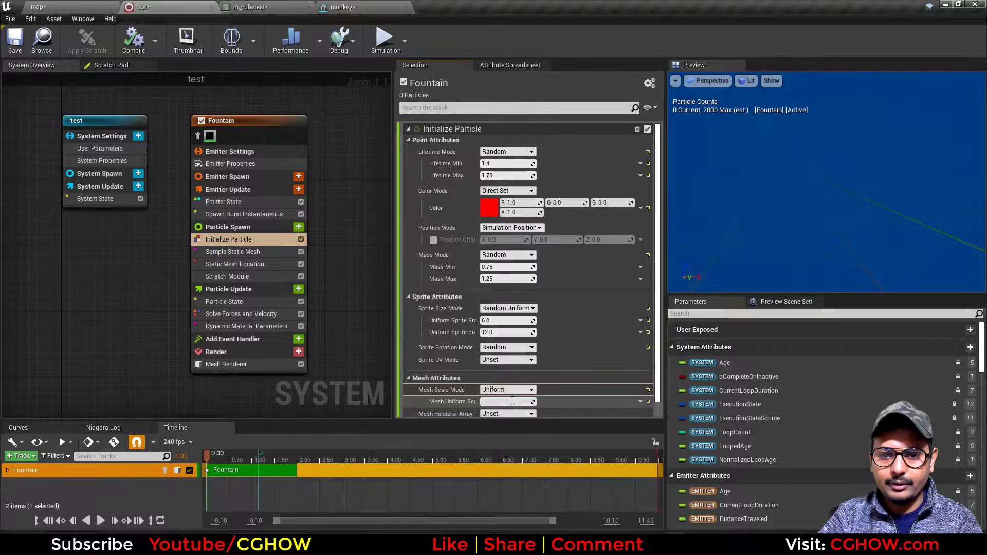
{"action": "type", "text": "0.1"}
{"action": "left_click_drag", "start_coordinate": [207, 455], "coordinate": [248, 455]}
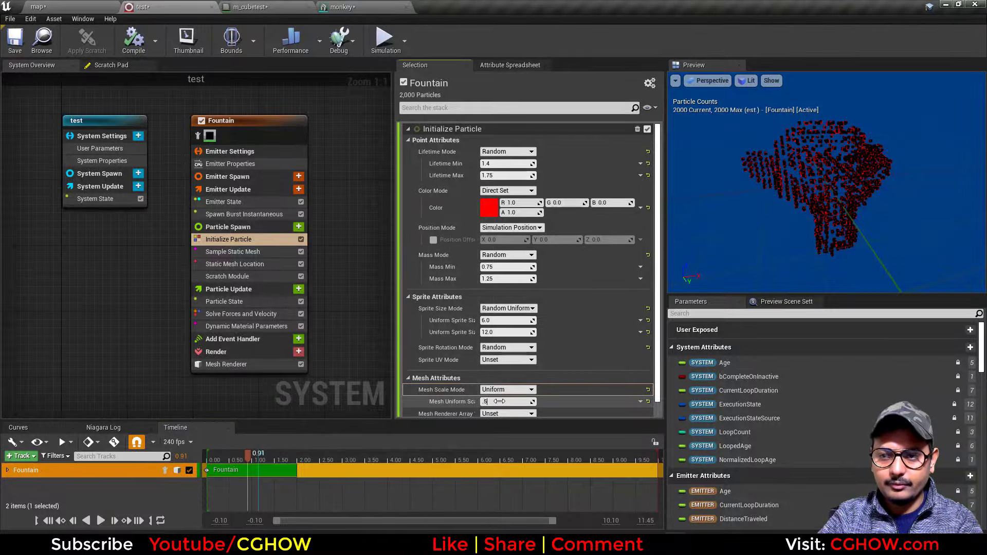
{"action": "key", "text": "Return"}
{"action": "type", "text": ".2"}
{"action": "key", "text": "Return"}
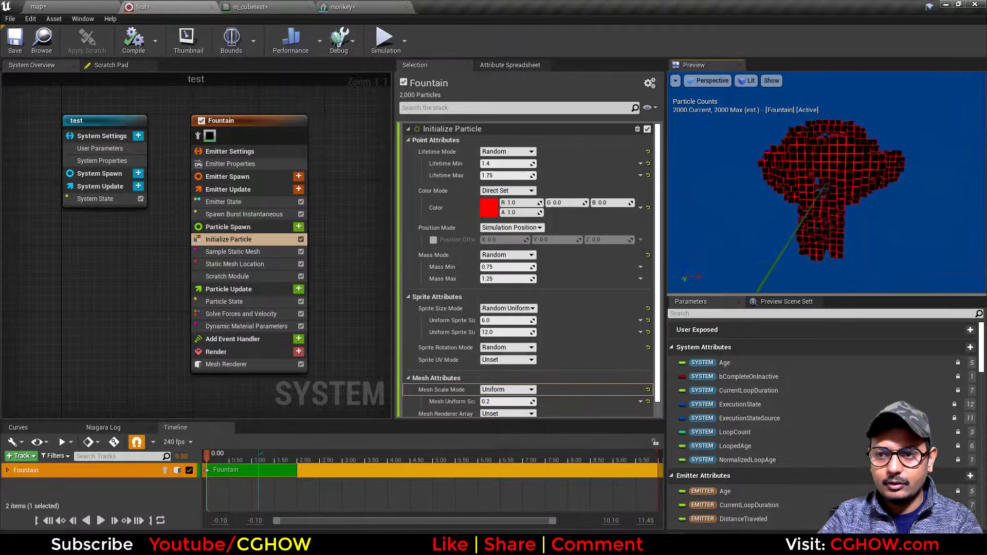
- Hide the particle counts and the grid in the preview, and inspect the cube monkey head from other angles
{"action": "mouse_move", "coordinate": [826, 183]}
{"action": "left_mouse_down"}
{"action": "mouse_move", "coordinate": [884, 177]}
{"action": "mouse_move", "coordinate": [843, 173]}
{"action": "mouse_move", "coordinate": [884, 180]}
{"action": "mouse_move", "coordinate": [822, 183]}
{"action": "left_mouse_up"}
{"action": "right_click_drag", "start_coordinate": [822, 182], "coordinate": [815, 184]}
{"action": "left_click", "coordinate": [772, 82]}
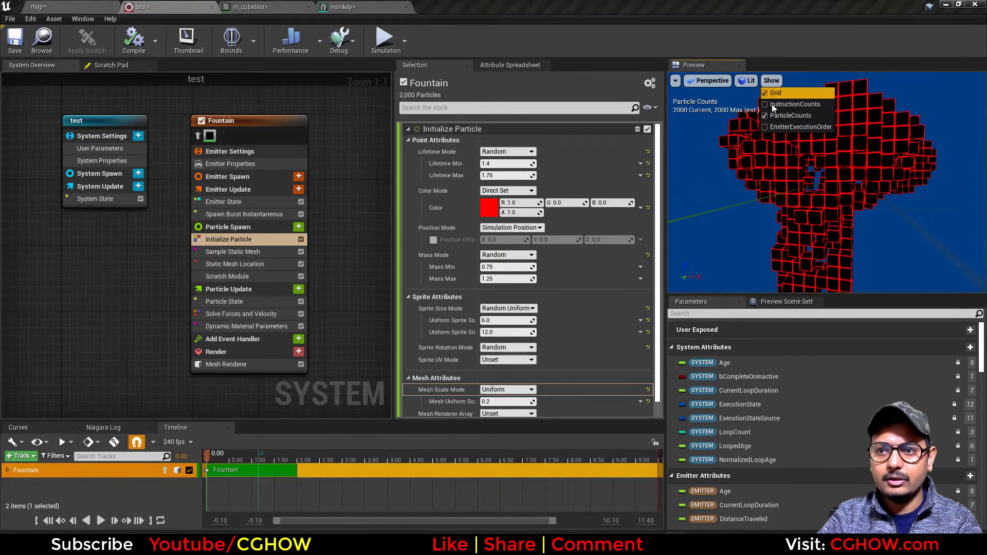
{"action": "left_click", "coordinate": [772, 117]}
{"action": "left_click", "coordinate": [776, 85]}
{"action": "left_click", "coordinate": [773, 94]}
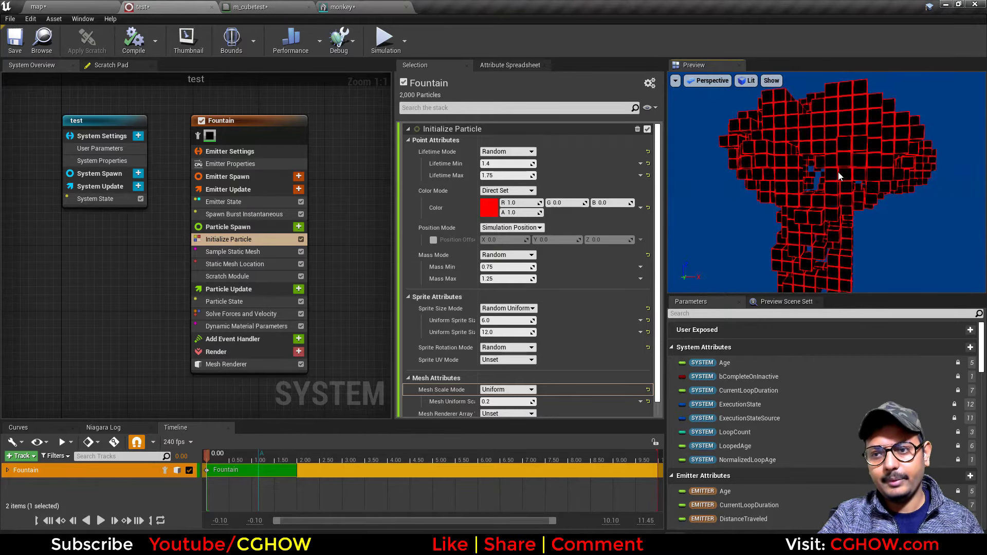
{"action": "left_click_drag", "start_coordinate": [838, 172], "coordinate": [884, 188]}
{"action": "right_click_drag", "start_coordinate": [828, 180], "coordinate": [812, 183]}
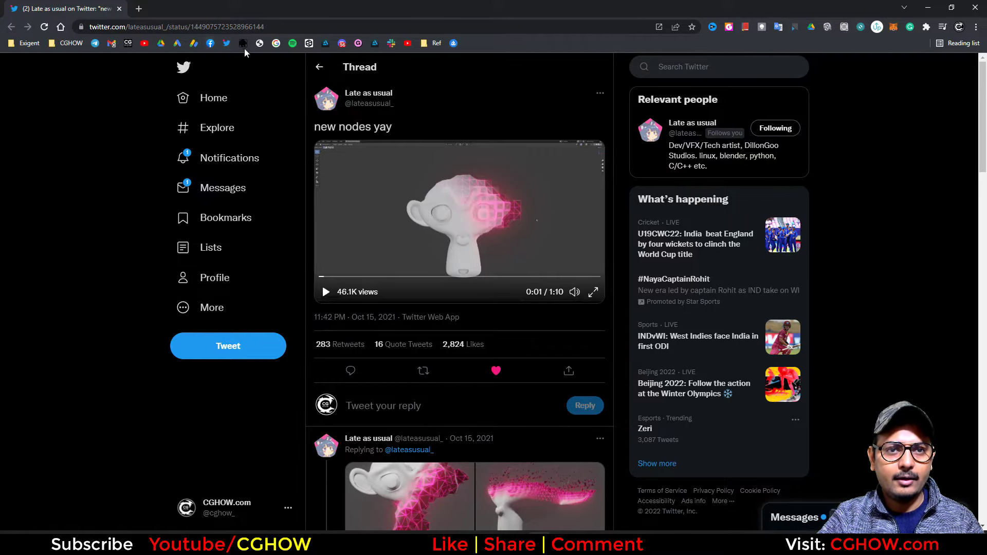
- Switch to YouTube in the browser and look through the CGHOW channel's results for "grid"
{"action": "left_click", "coordinate": [170, 8]}
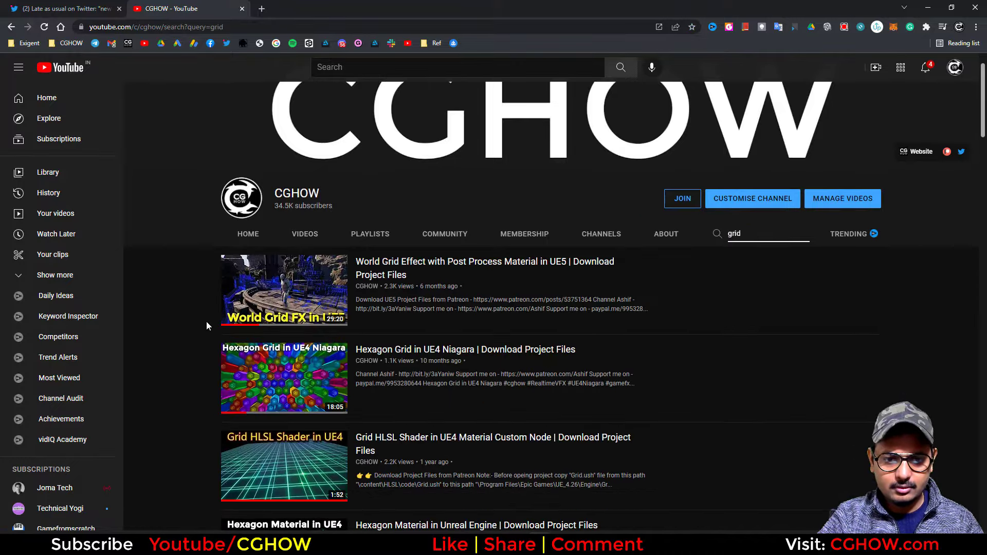
{"action": "scroll", "coordinate": [203, 322], "scroll_direction": "down", "scroll_amount": 20}
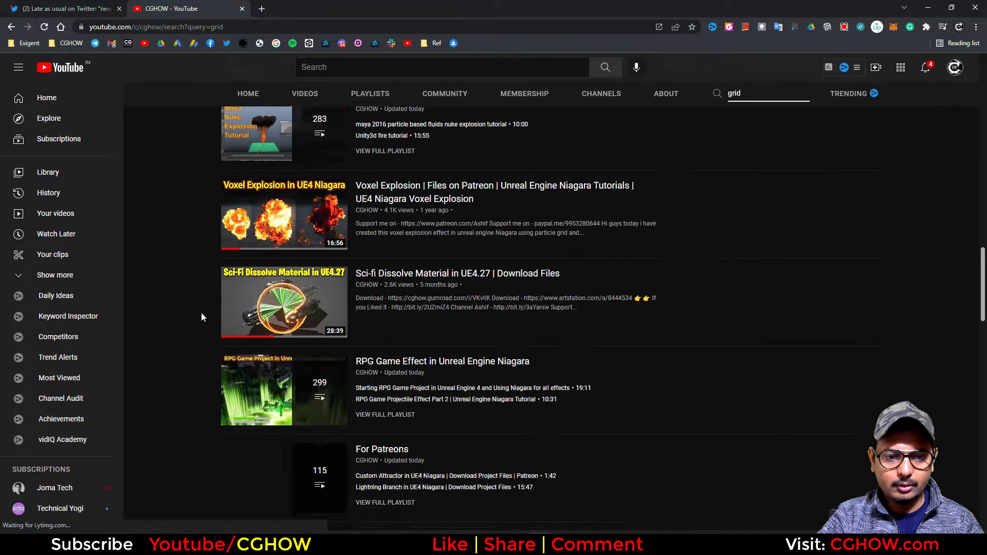
{"action": "scroll", "coordinate": [202, 317], "scroll_direction": "down", "scroll_amount": 13}
{"action": "scroll", "coordinate": [202, 317], "scroll_direction": "up", "scroll_amount": 10}
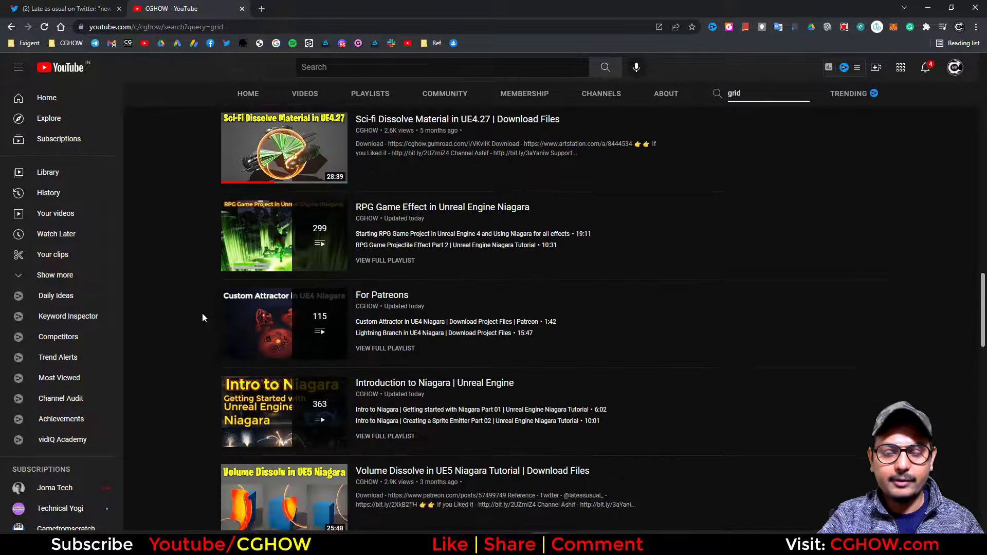
{"action": "scroll", "coordinate": [202, 314], "scroll_direction": "up", "scroll_amount": 20}
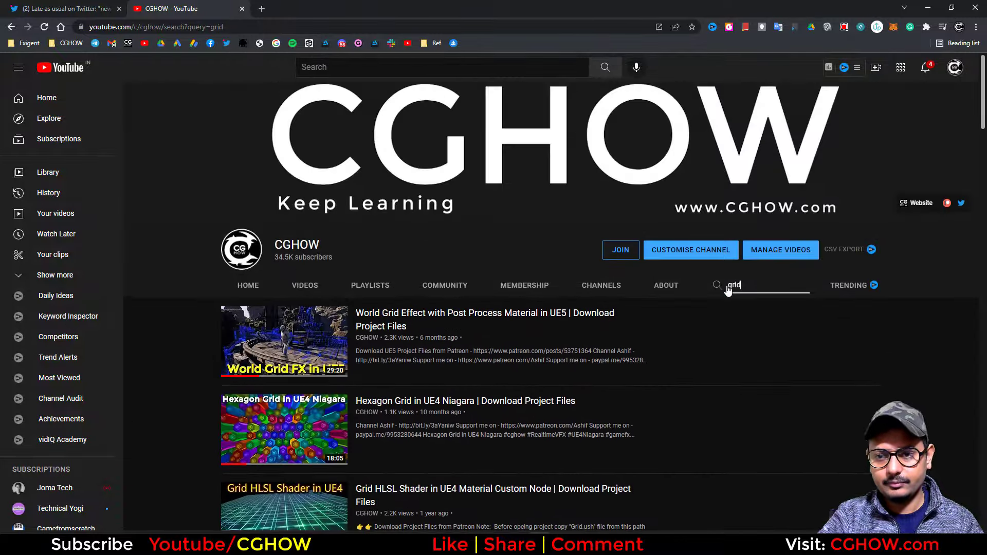
- Search the CGHOW channel for "voxel", look over the voxel tutorials, and return to the Niagara system in Unreal Engine
{"action": "left_click_drag", "start_coordinate": [742, 287], "coordinate": [704, 291]}
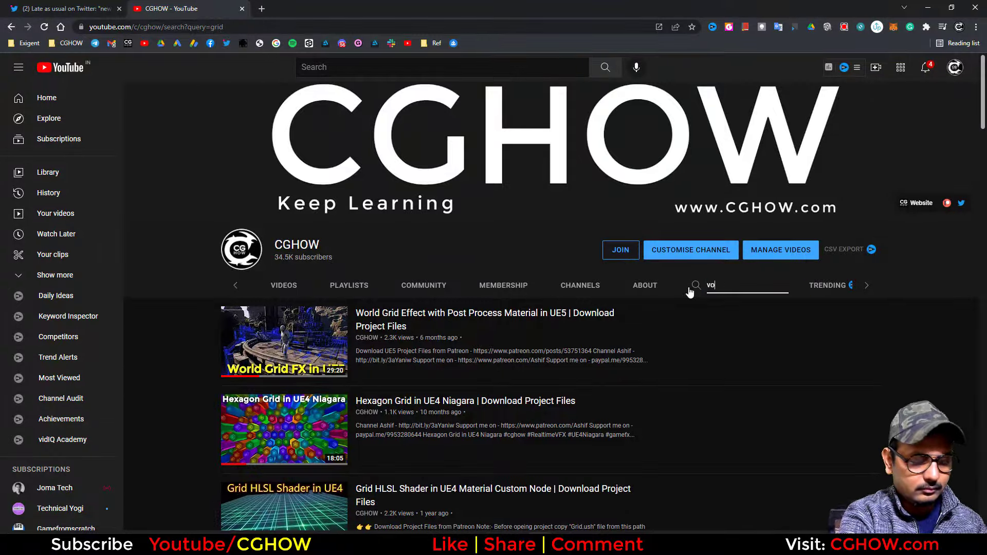
{"action": "key", "text": "Return"}
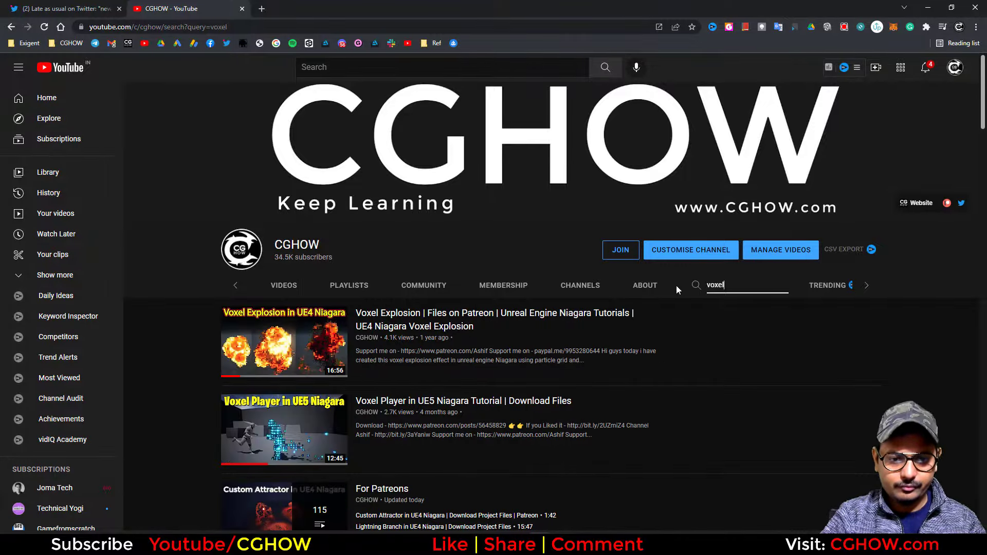
{"action": "scroll", "coordinate": [226, 437], "scroll_direction": "down", "scroll_amount": 2}
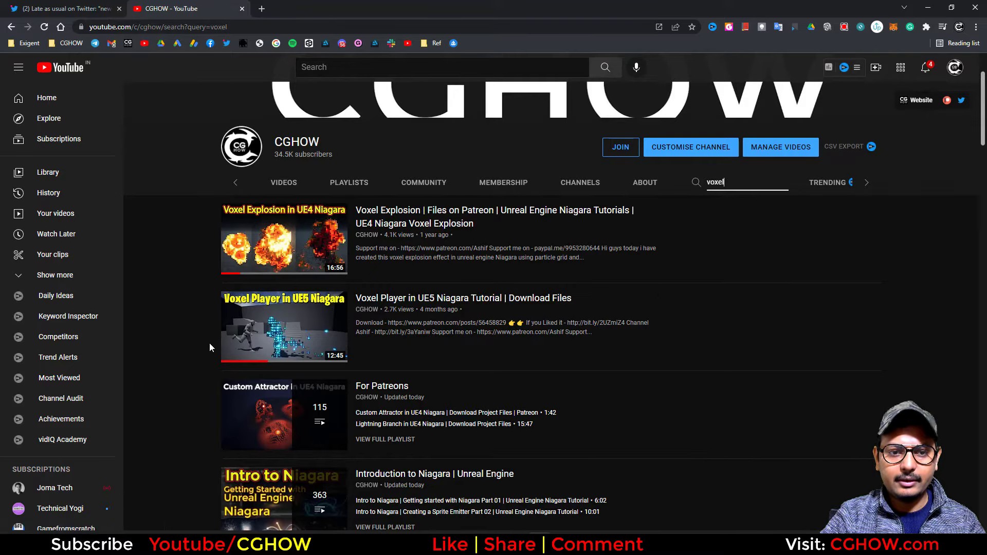
{"action": "mouse_move", "coordinate": [290, 326]}
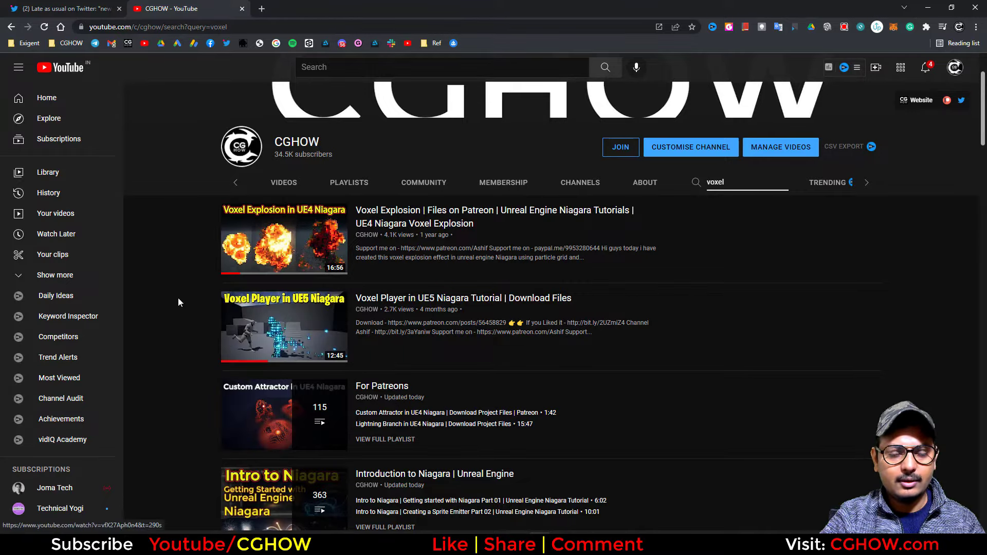
{"action": "left_click", "coordinate": [67, 8]}
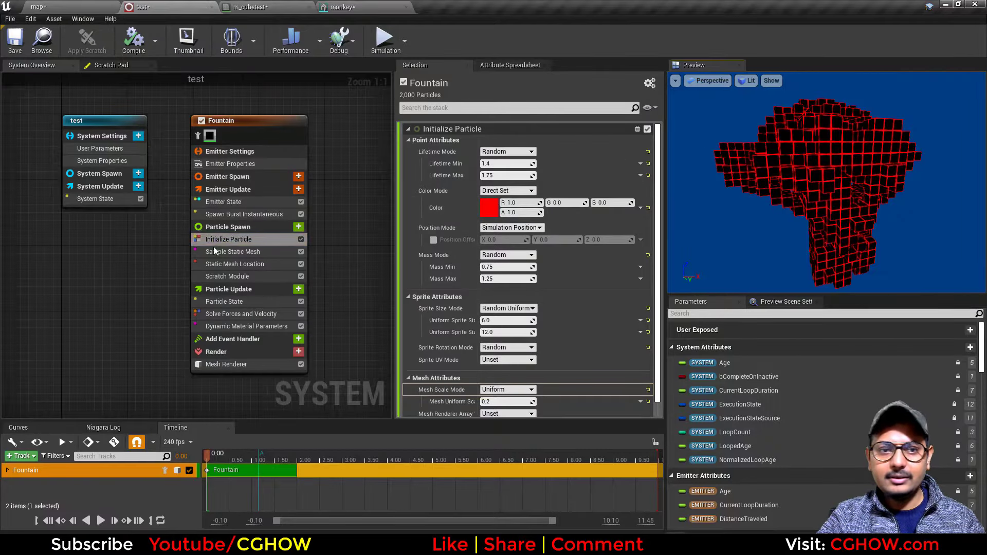
- Rename the Fountain emitter as cubes
{"action": "right_click_drag", "start_coordinate": [204, 197], "coordinate": [124, 203]}
{"action": "double_click", "coordinate": [149, 131]}
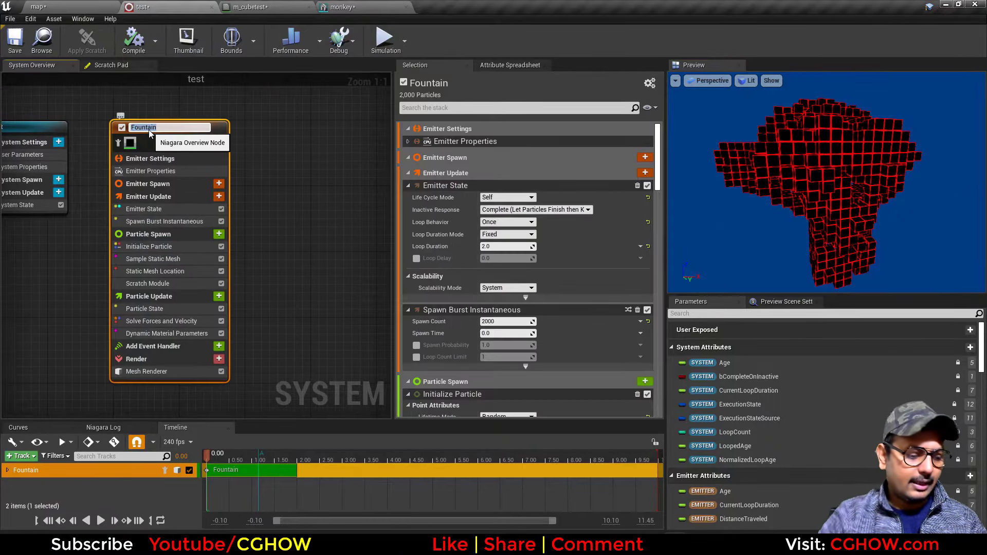
{"action": "type", "text": "cubes"}
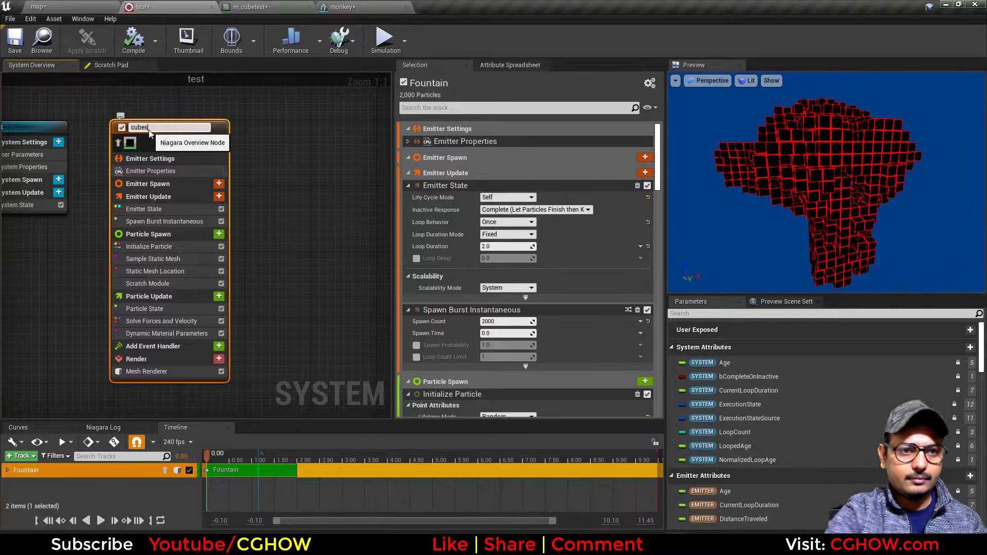
{"action": "key", "text": "Return"}
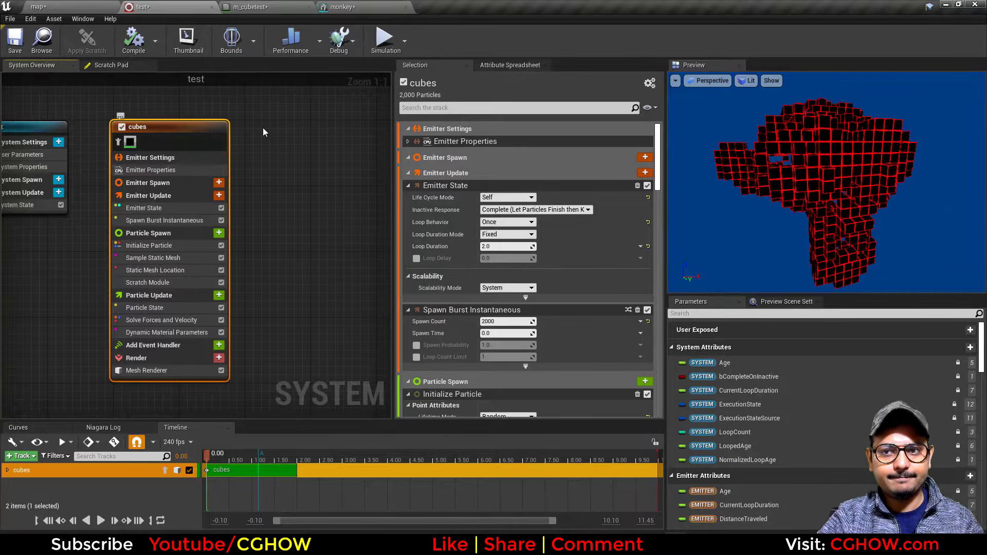
- Duplicate the cubes emitter, place the copy beside the original, and rename it as head
{"action": "key", "text": "ctrl+d"}
{"action": "left_click_drag", "start_coordinate": [273, 131], "coordinate": [319, 128]}
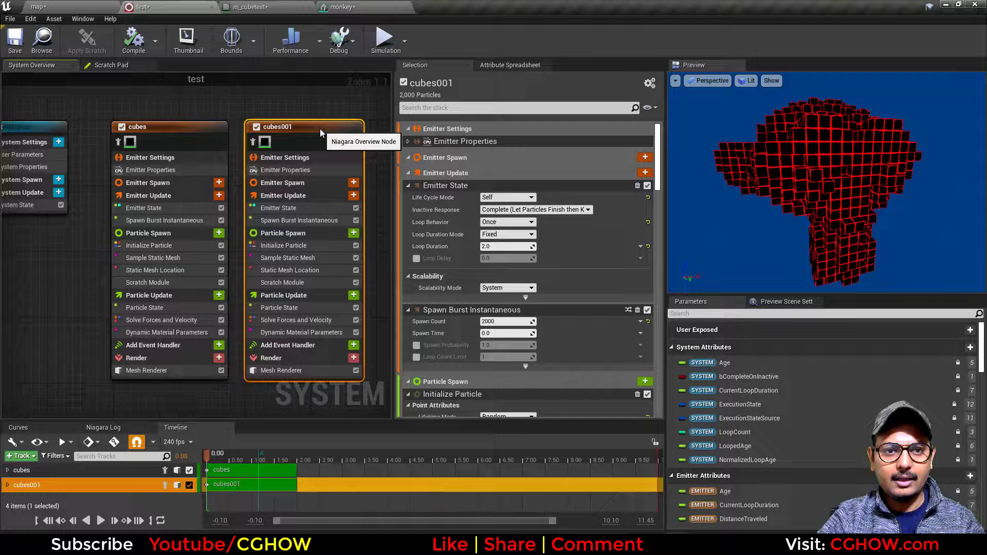
{"action": "double_click", "coordinate": [281, 128]}
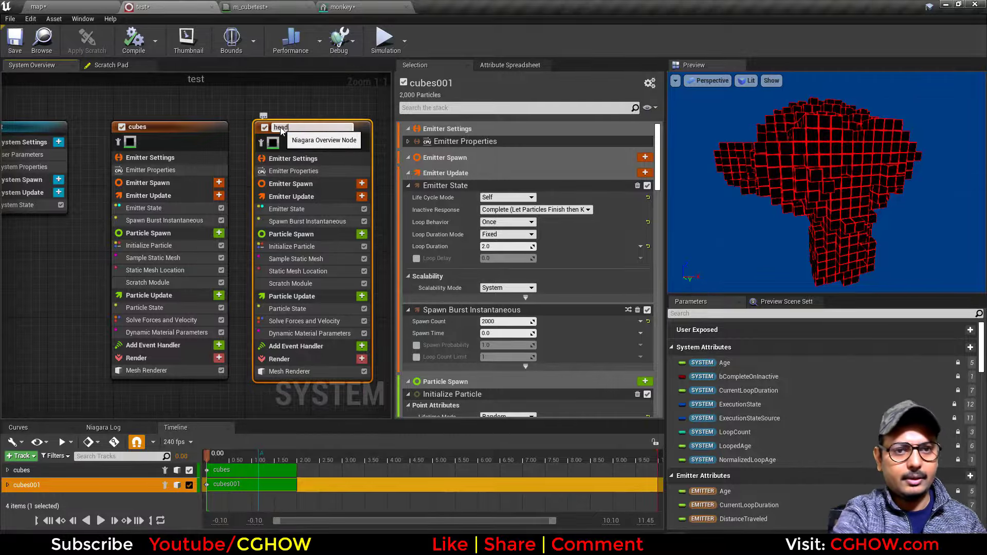
{"action": "key", "text": "Return"}
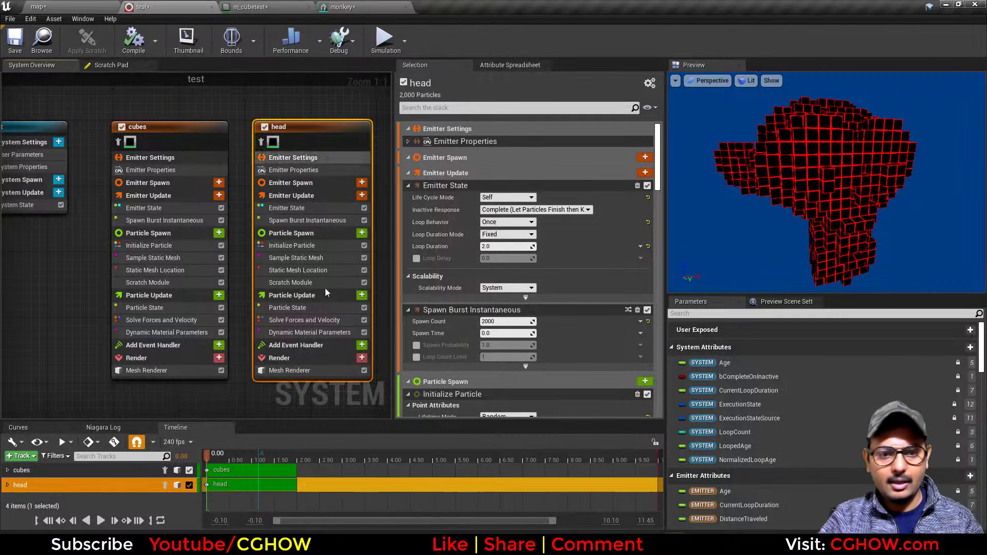
- Assign the monkey mesh to the head emitter's Mesh Renderer and remove all its override materials
{"action": "left_click", "coordinate": [333, 370]}
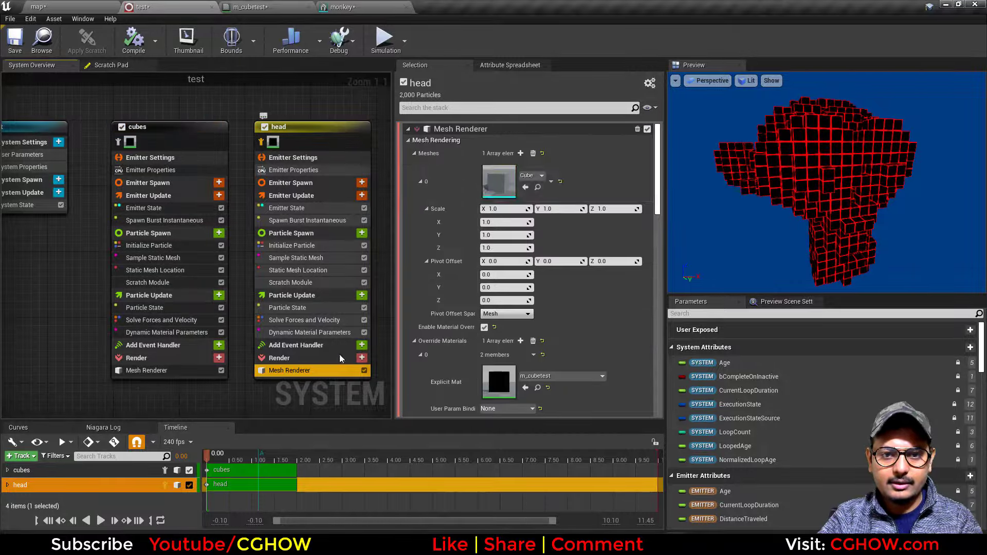
{"action": "left_click", "coordinate": [81, 7]}
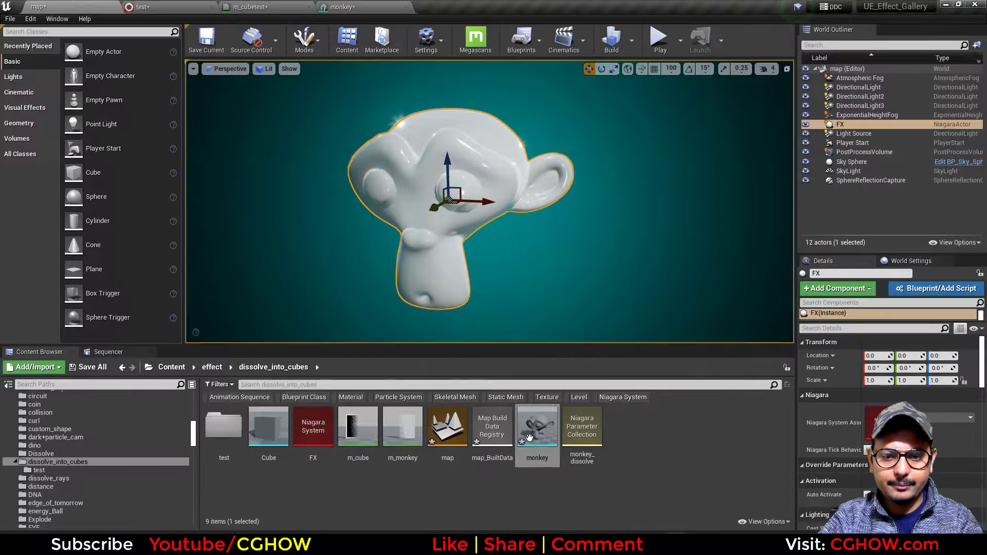
{"action": "left_click", "coordinate": [189, 5]}
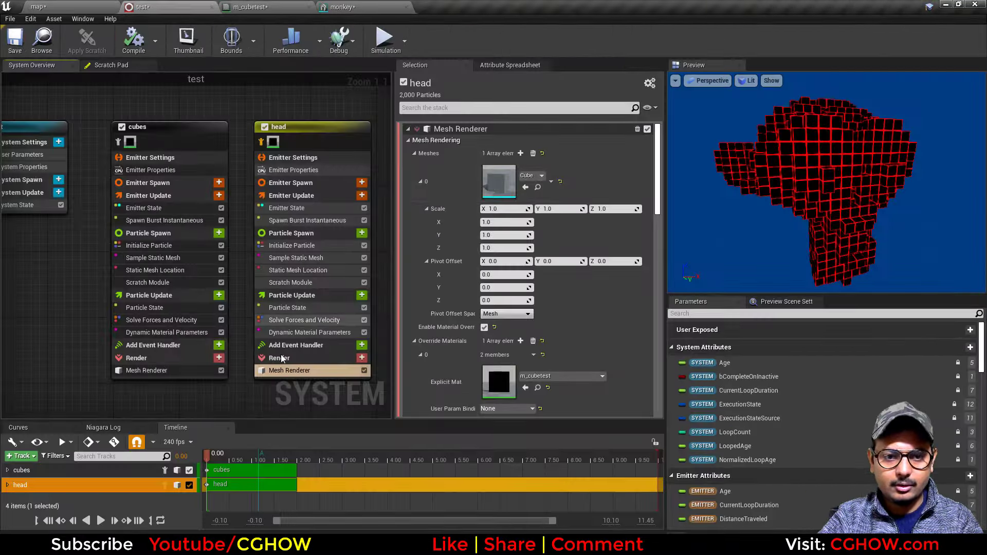
{"action": "right_click_drag", "start_coordinate": [312, 381], "coordinate": [280, 375]}
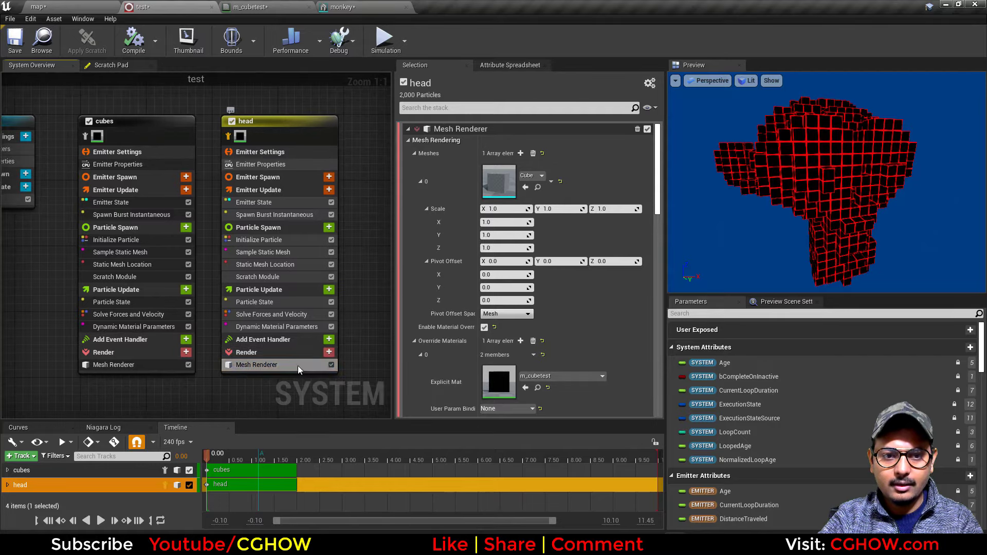
{"action": "left_click", "coordinate": [527, 188]}
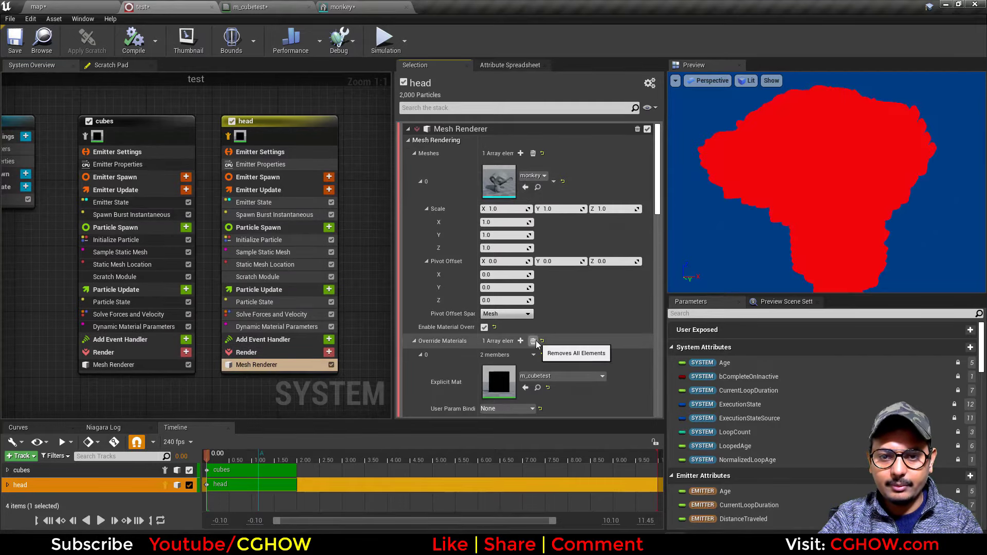
{"action": "left_click", "coordinate": [533, 341]}
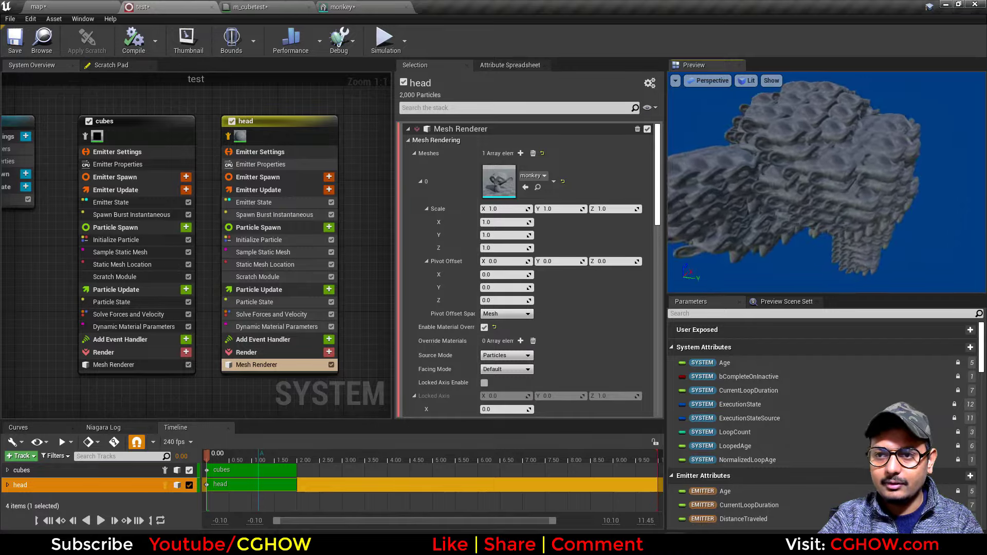
- Delete the Scratch Module, Static Mesh Location and Sample Static Mesh modules from the head emitter
{"action": "left_click_drag", "start_coordinate": [823, 206], "coordinate": [797, 209]}
{"action": "left_click", "coordinate": [286, 276]}
{"action": "key", "text": "Delete"}
{"action": "left_click", "coordinate": [280, 264]}
{"action": "key", "text": "Delete"}
{"action": "left_click", "coordinate": [280, 254]}
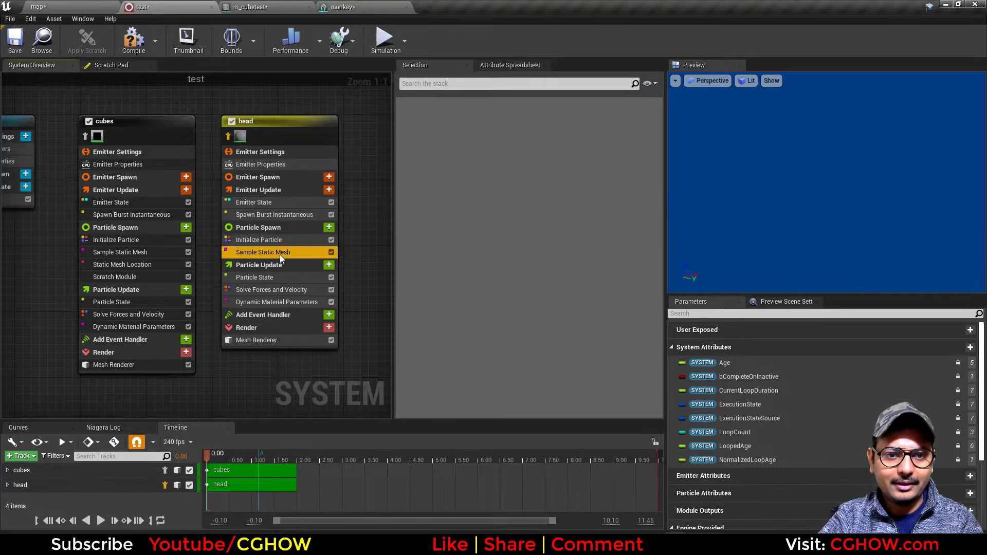
{"action": "key", "text": "Delete"}
- Set the head emitter's Spawn Burst Instantaneous Spawn Count to 1 and scrub the timeline to check the preview
{"action": "left_click", "coordinate": [279, 214]}
{"action": "left_click", "coordinate": [508, 141]}
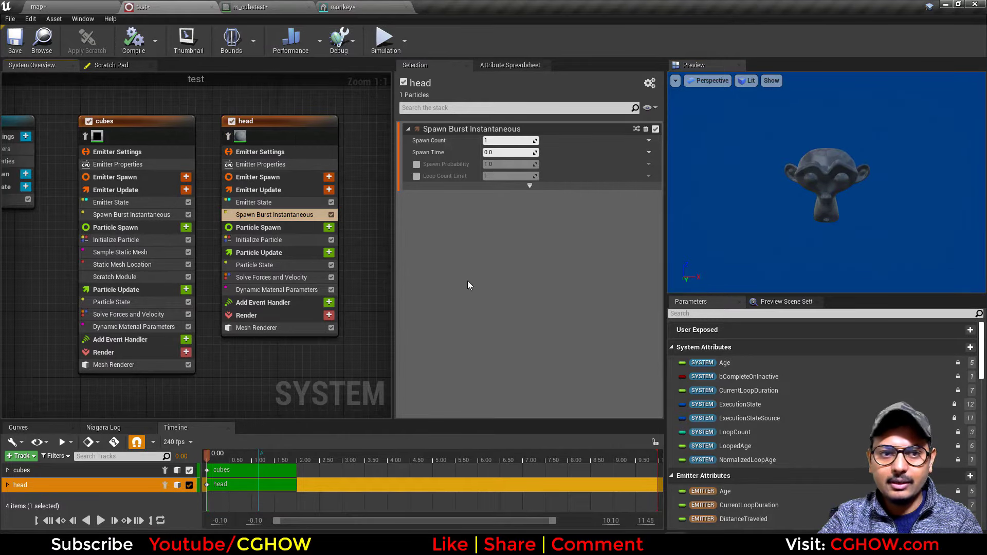
{"action": "left_click_drag", "start_coordinate": [225, 452], "coordinate": [221, 455]}
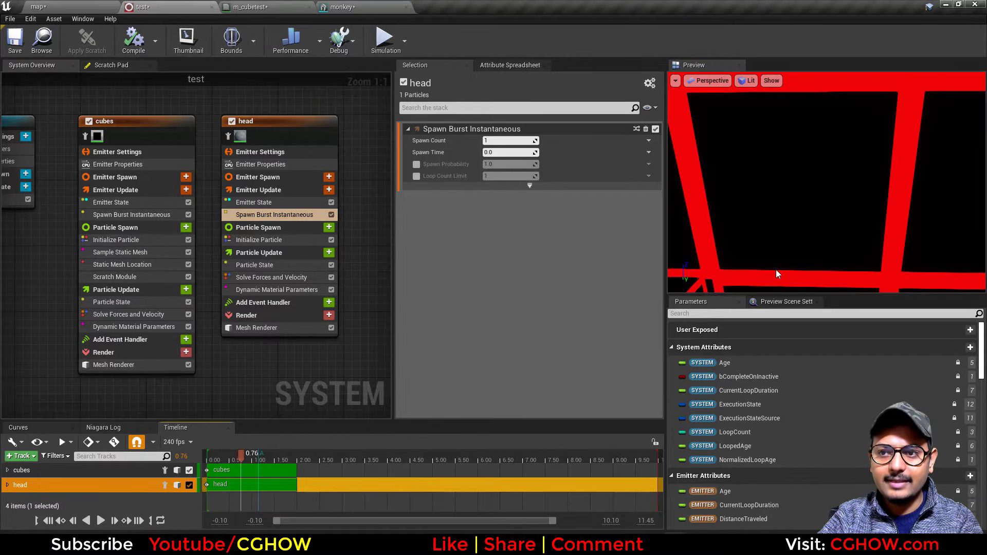
- Set Mesh Uniform Scale to 1 in the head emitter's Initialize Particle and check the head inside the cubes
{"action": "left_click", "coordinate": [259, 240]}
{"action": "scroll", "coordinate": [523, 408], "scroll_direction": "down", "scroll_amount": 1}
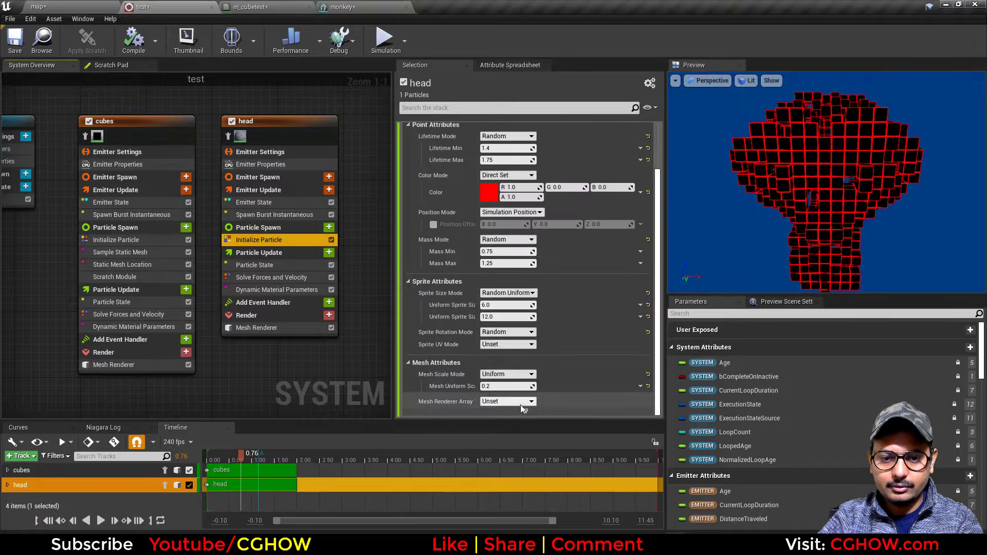
{"action": "left_click", "coordinate": [504, 386]}
{"action": "type", "text": "1"}
{"action": "key", "text": "Return"}
{"action": "left_click_drag", "start_coordinate": [855, 185], "coordinate": [911, 204]}
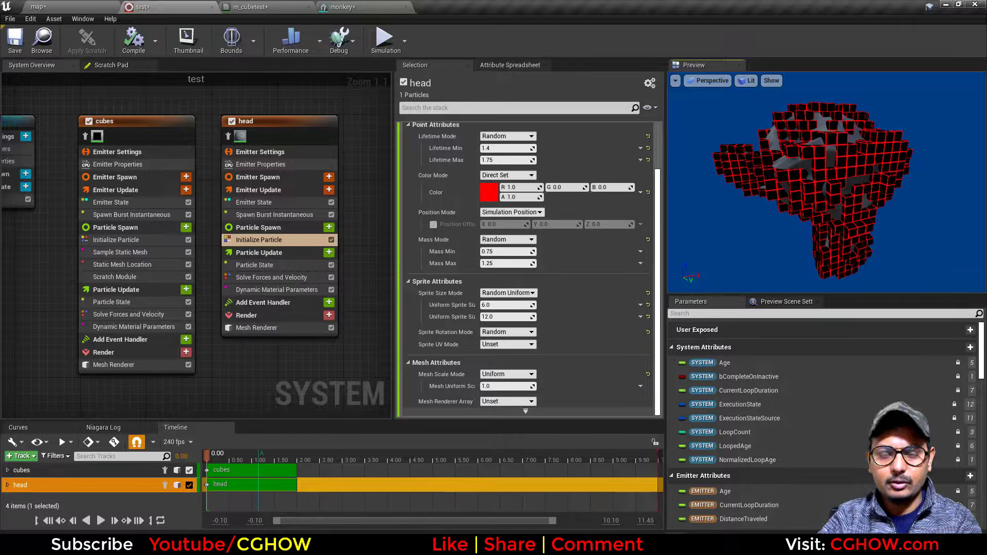
- Locate the test system's folder in the Content Browser and save all modified assets
{"action": "left_click", "coordinate": [68, 6]}
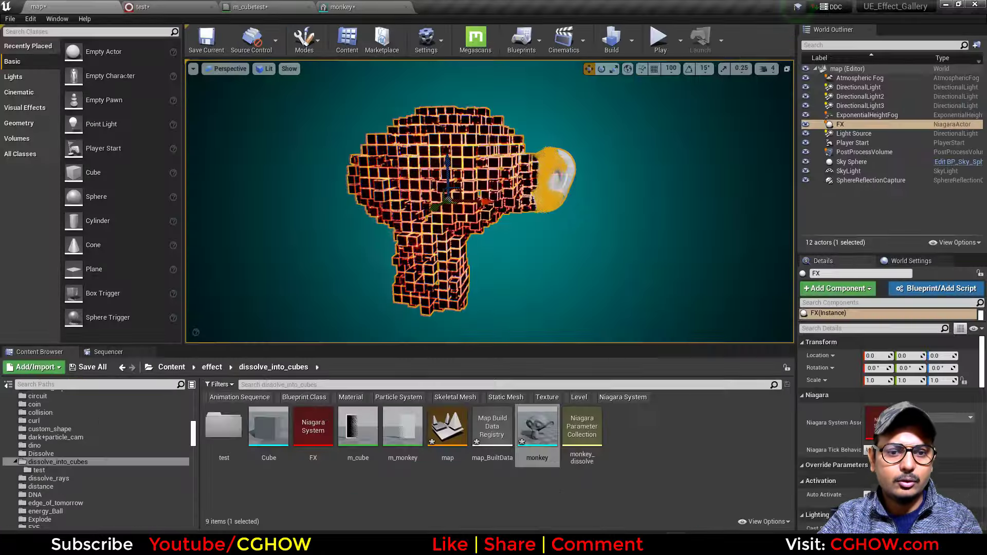
{"action": "left_click", "coordinate": [127, 6]}
{"action": "left_click", "coordinate": [58, 40]}
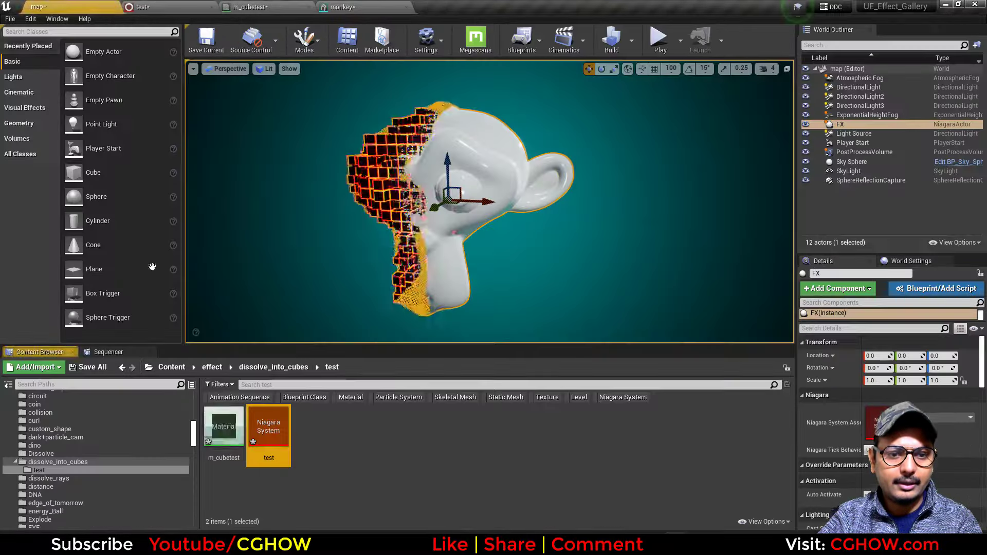
{"action": "right_click", "coordinate": [336, 455]}
{"action": "left_click", "coordinate": [54, 367]}
{"action": "left_click", "coordinate": [73, 369]}
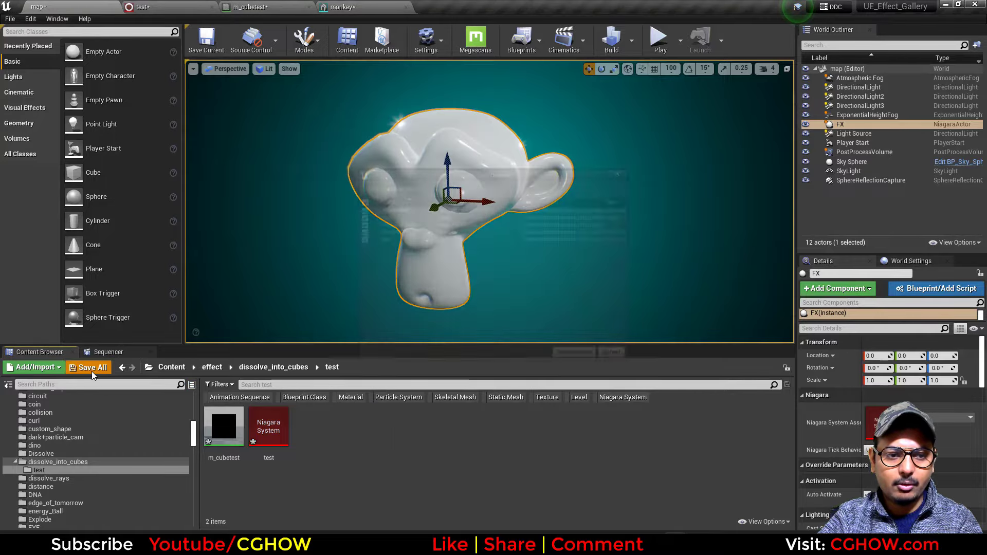
{"action": "left_click", "coordinate": [585, 365]}
- Create a material named m_monkey_test in the test folder and open it for editing
{"action": "right_click", "coordinate": [384, 456]}
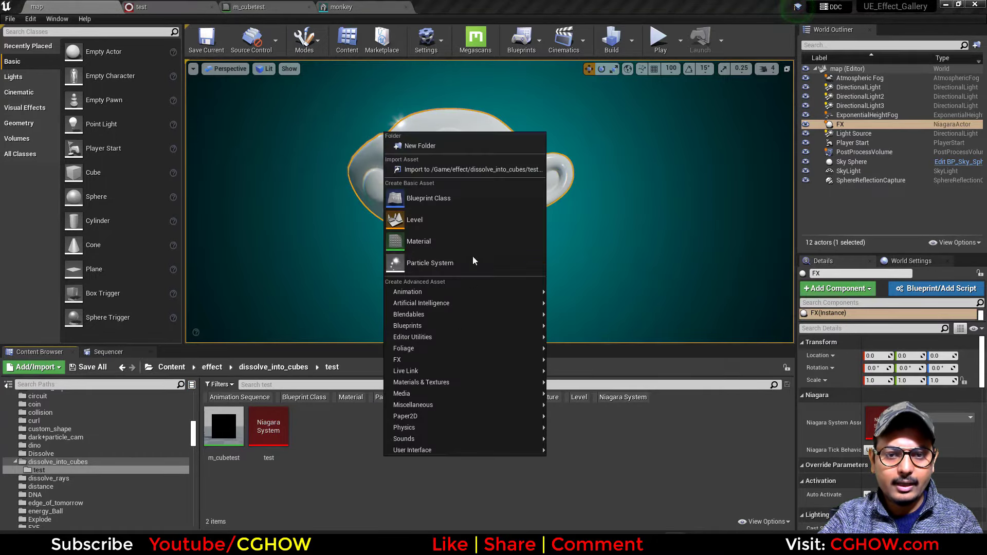
{"action": "left_click", "coordinate": [425, 240]}
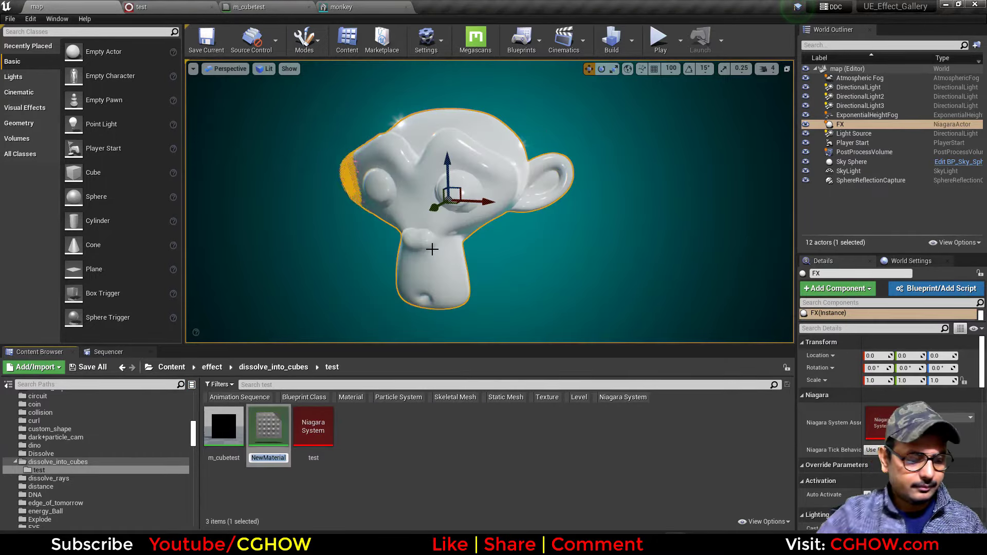
{"action": "type", "text": "m_"}
{"action": "type", "text": "mon"}
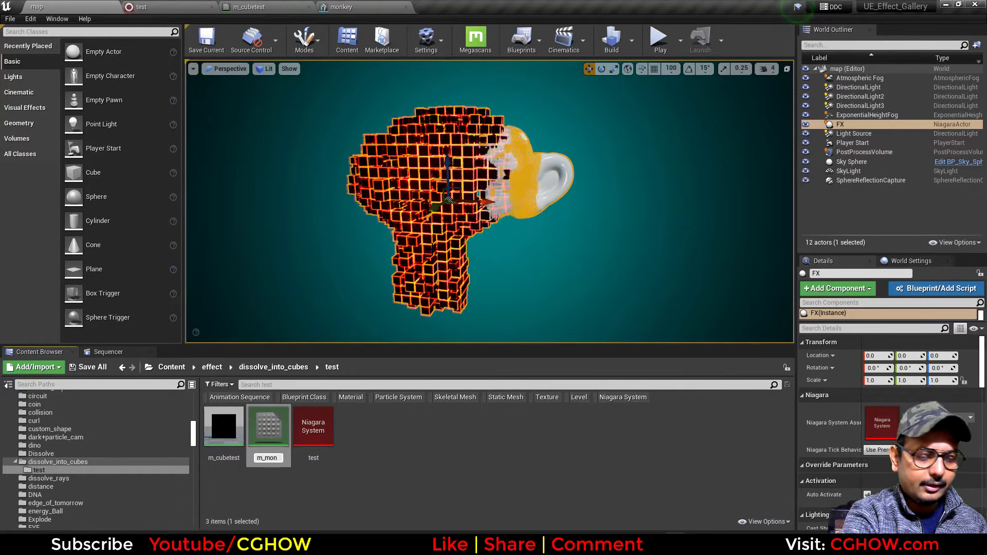
{"action": "type", "text": "key_test"}
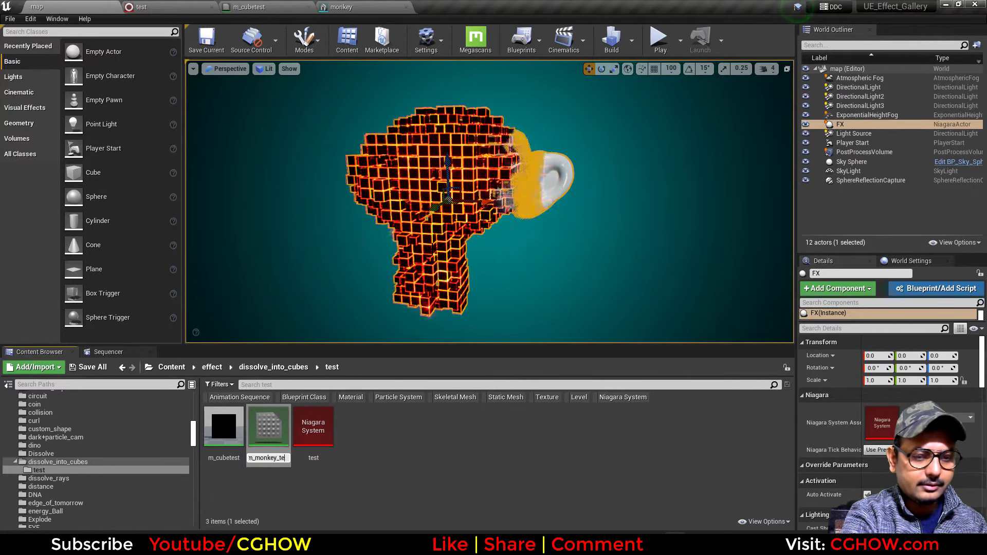
{"action": "key", "text": "Return"}
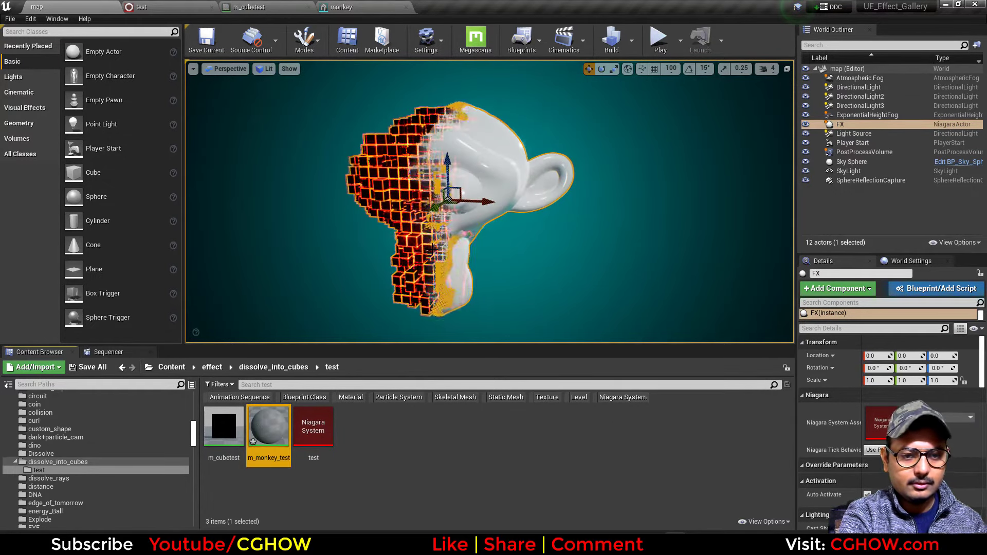
{"action": "key", "text": "Return"}
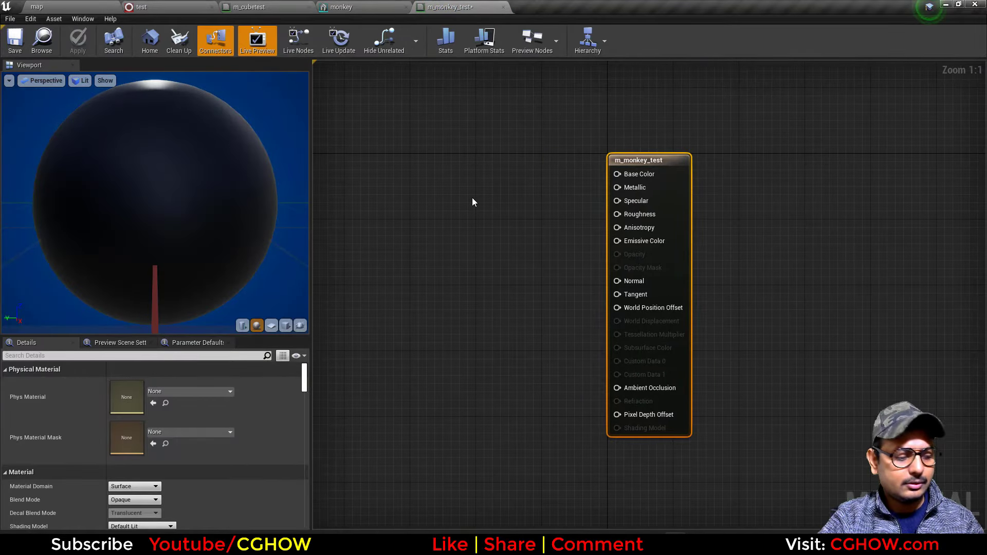
- Add a Constant3Vector, connect it to Base Color, and set its color to a grey of about 0.208
{"action": "left_click", "coordinate": [500, 154]}
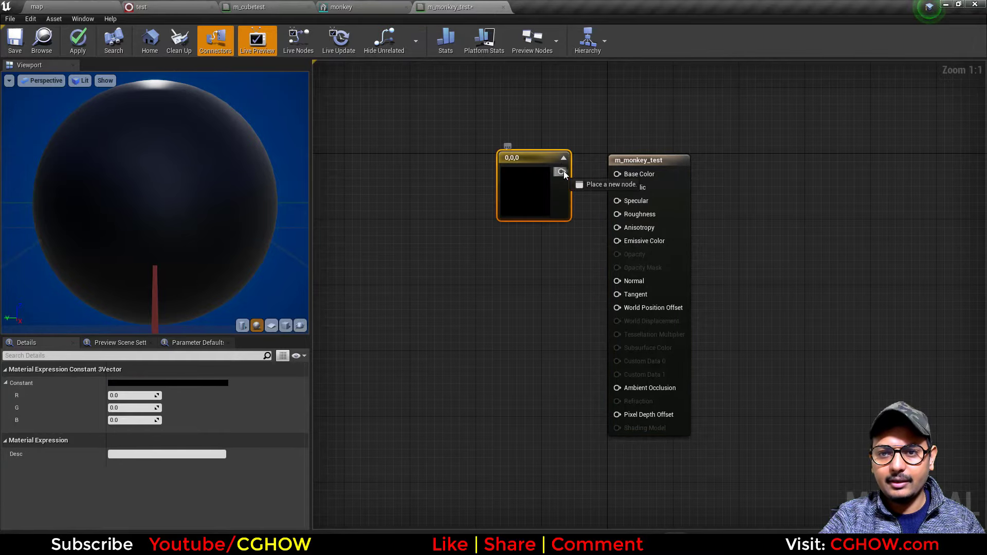
{"action": "double_click", "coordinate": [535, 173]}
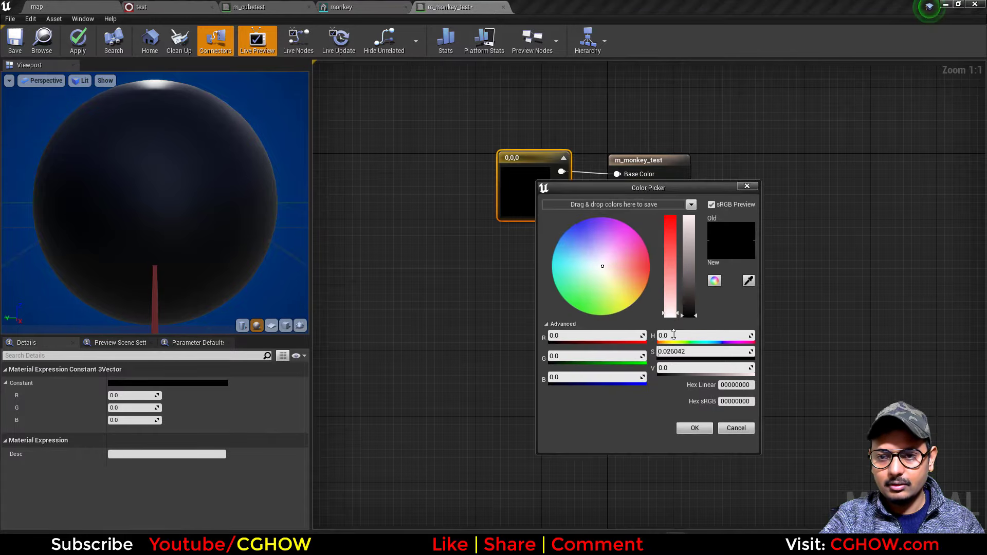
{"action": "left_click", "coordinate": [688, 298]}
{"action": "left_click", "coordinate": [694, 428]}
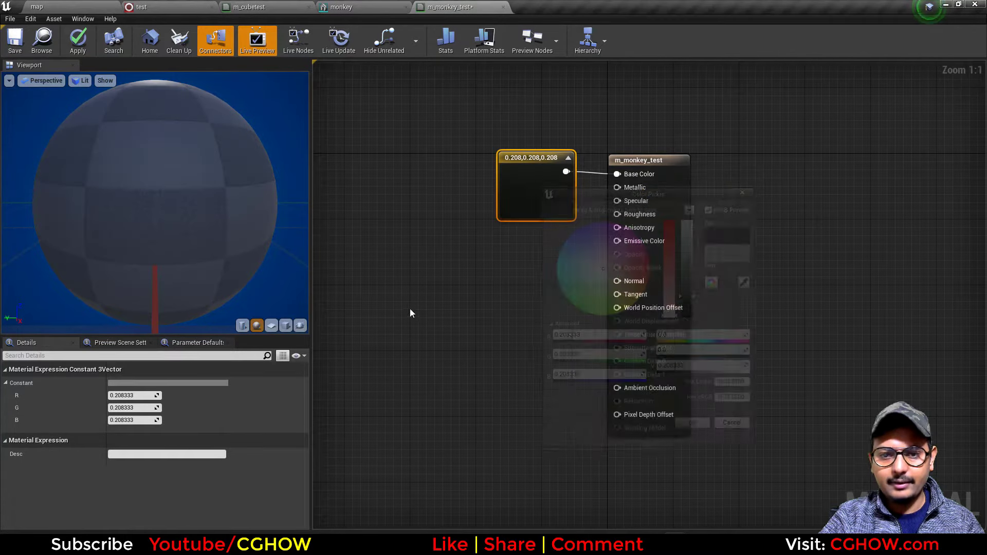
{"action": "right_click", "coordinate": [417, 273]}
{"action": "type", "text": "vert"}
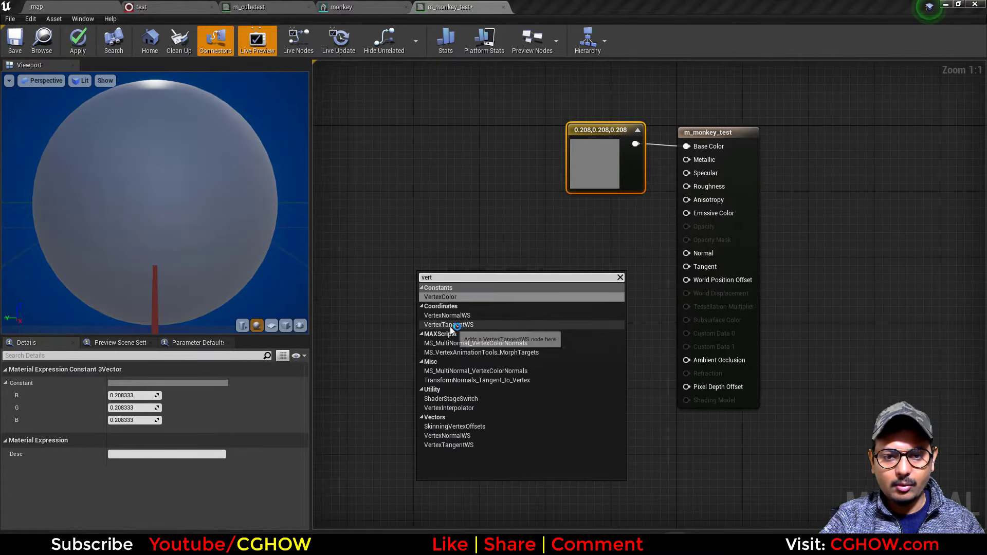
{"action": "left_click", "coordinate": [450, 326]}
{"action": "key", "text": "Delete"}
- Add a VertexNormalWS node to the m_monkey_test graph, well clear of the material's output node
{"action": "right_click", "coordinate": [394, 251]}
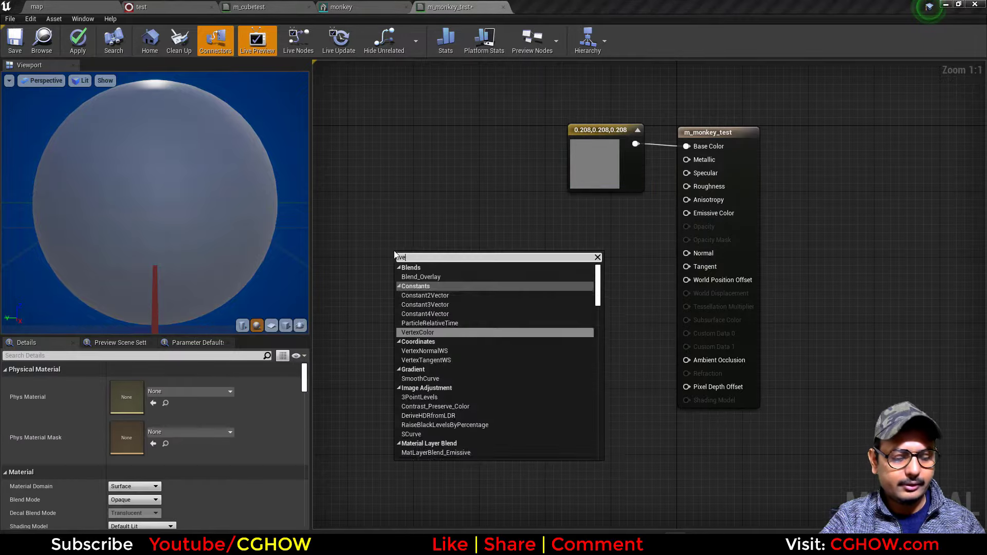
{"action": "type", "text": "vert"}
{"action": "left_click", "coordinate": [432, 297]}
{"action": "left_click_drag", "start_coordinate": [440, 281], "coordinate": [407, 281]}
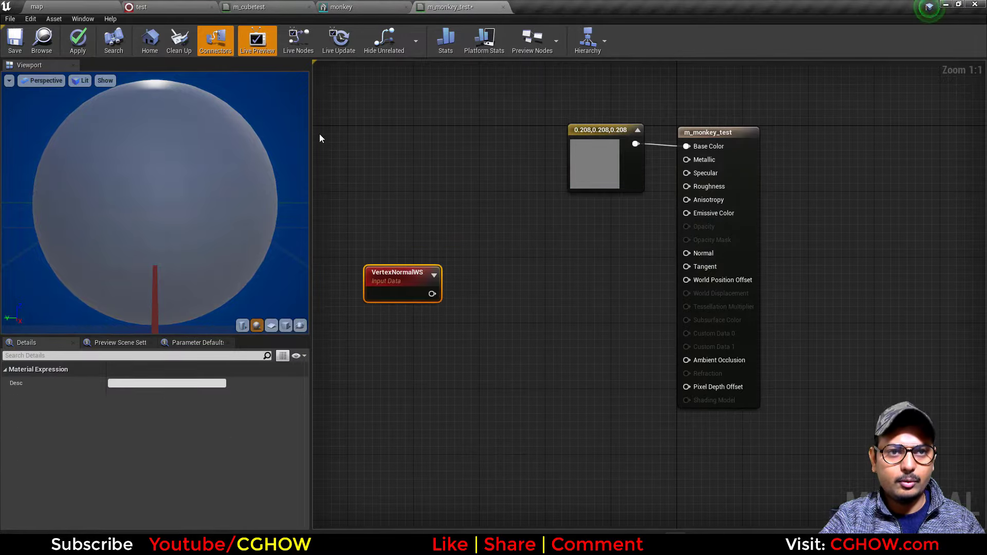
{"action": "left_click", "coordinate": [242, 6]}
{"action": "left_click", "coordinate": [195, 7]}
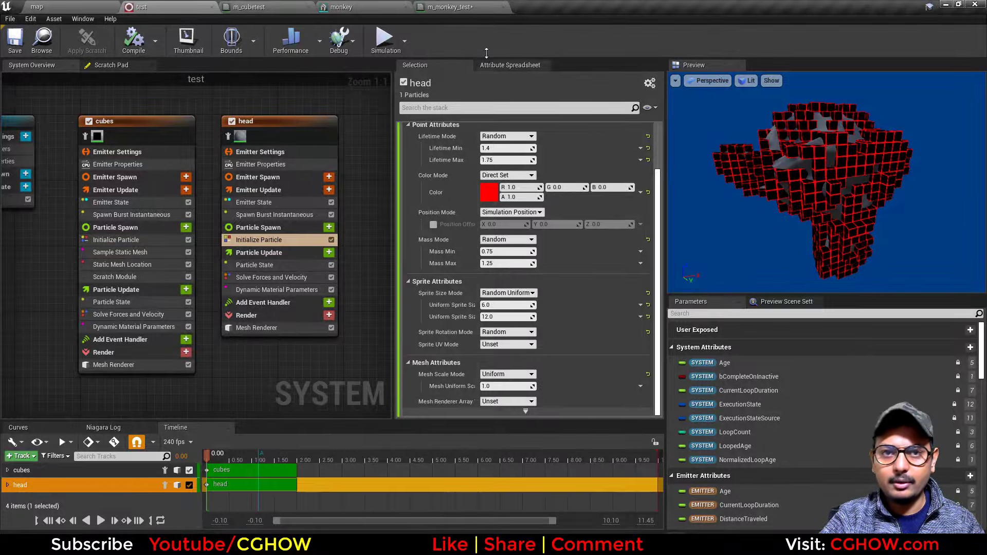
{"action": "left_click", "coordinate": [478, 10]}
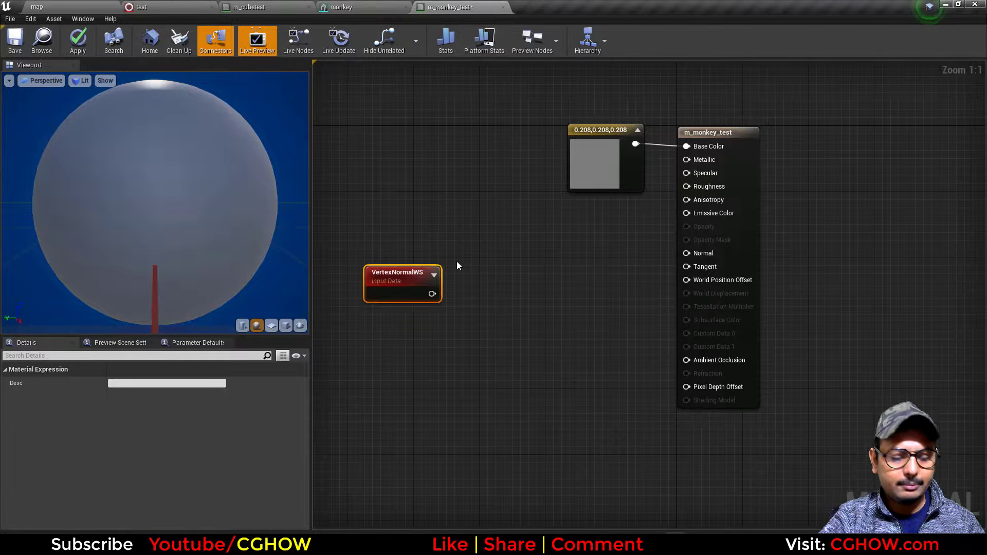
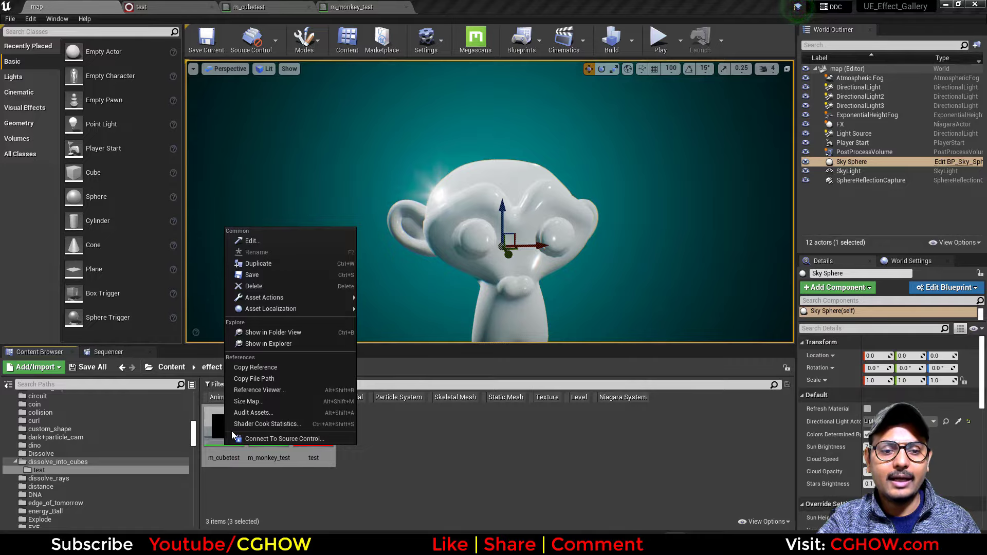
- Save all modified assets, close the editor, and reopen the UE_Effect_Gallery project
{"action": "left_click", "coordinate": [96, 371]}
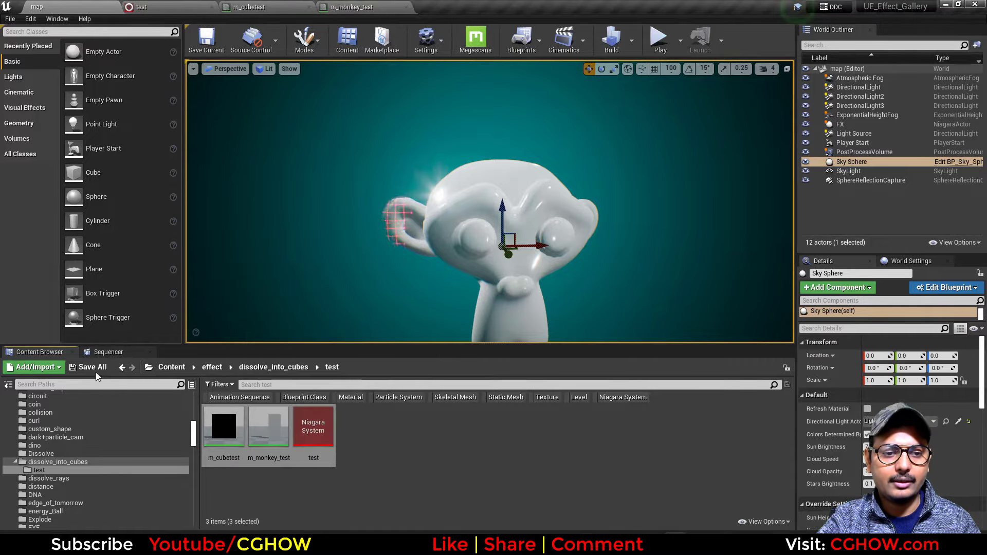
{"action": "left_click", "coordinate": [981, 2]}
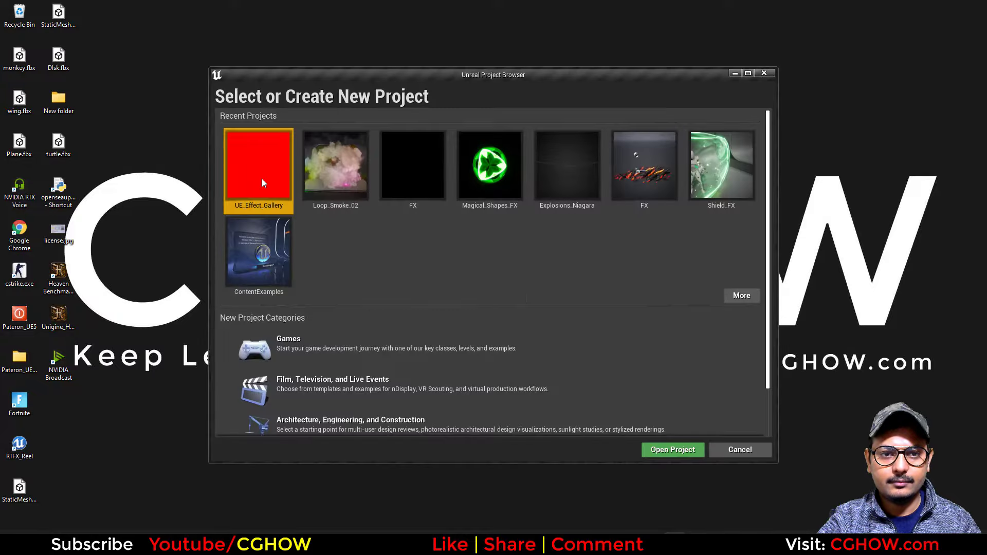
{"action": "double_click", "coordinate": [262, 182]}
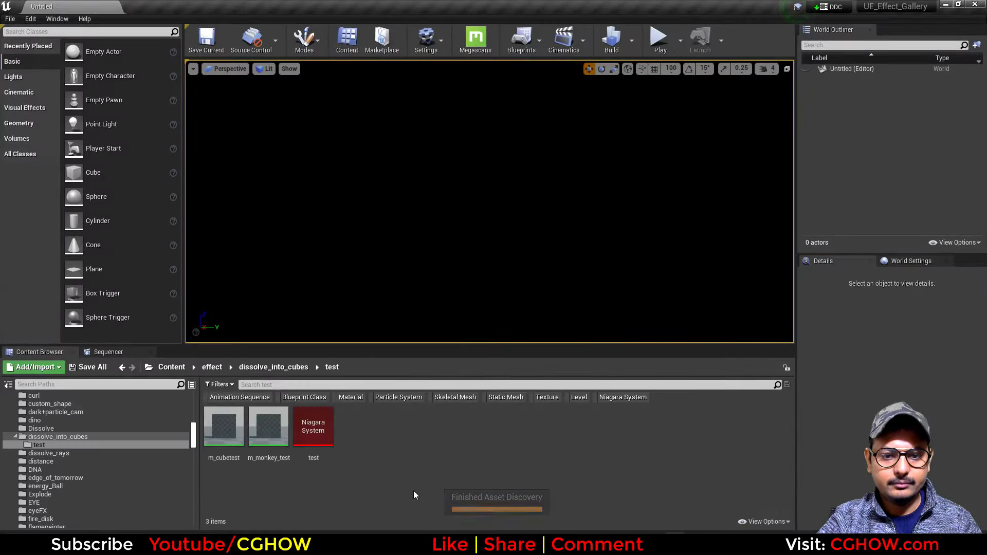
- Open the map level from the dissolve_into_cubes folder, face the monkey head, and hide the viewport's editor icons
{"action": "left_click", "coordinate": [281, 371]}
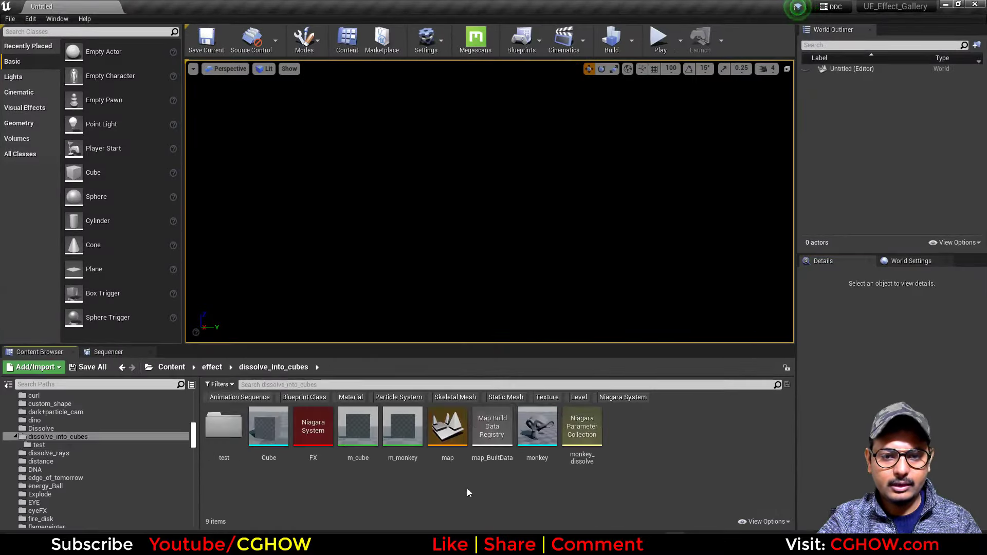
{"action": "double_click", "coordinate": [447, 429]}
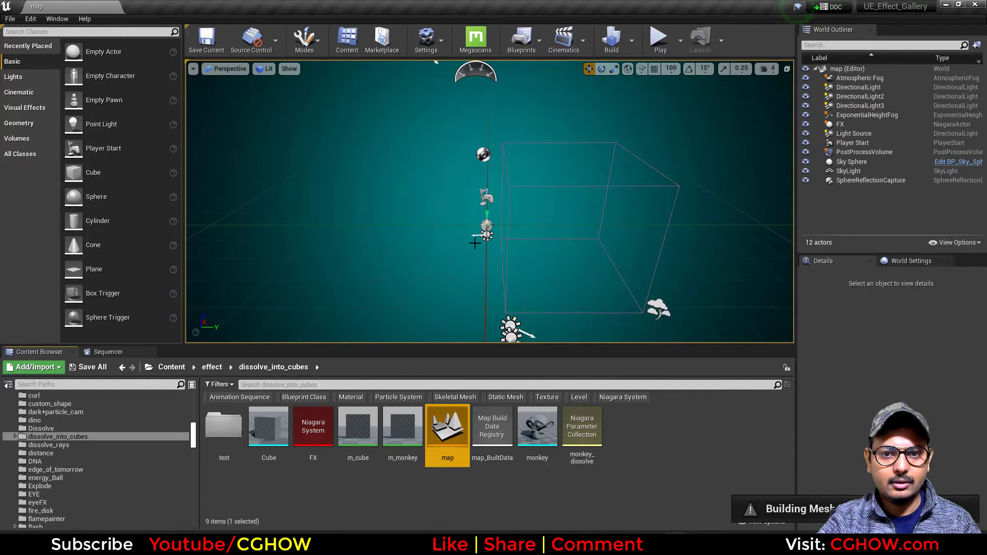
{"action": "left_click_drag", "start_coordinate": [490, 262], "coordinate": [586, 270], "text": "alt"}
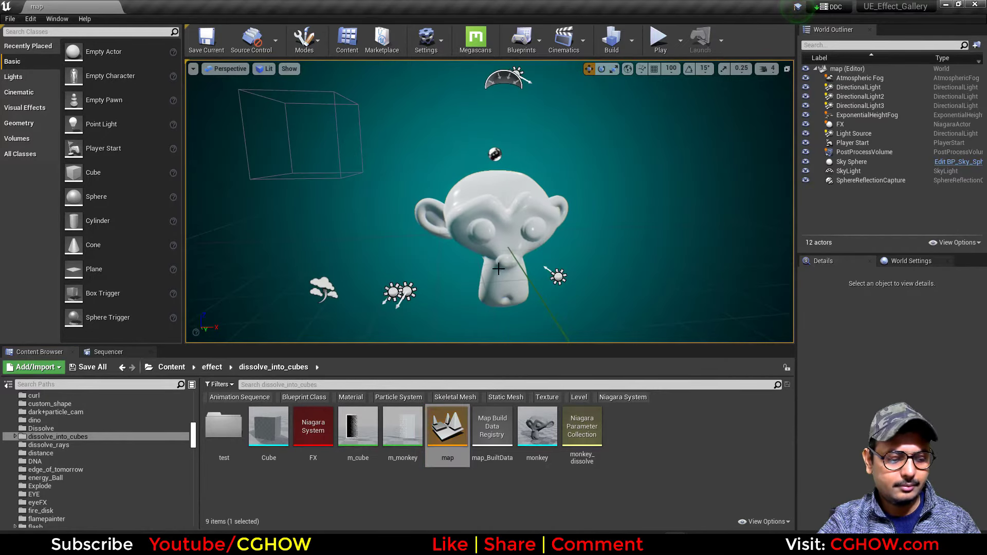
{"action": "key", "text": "g"}
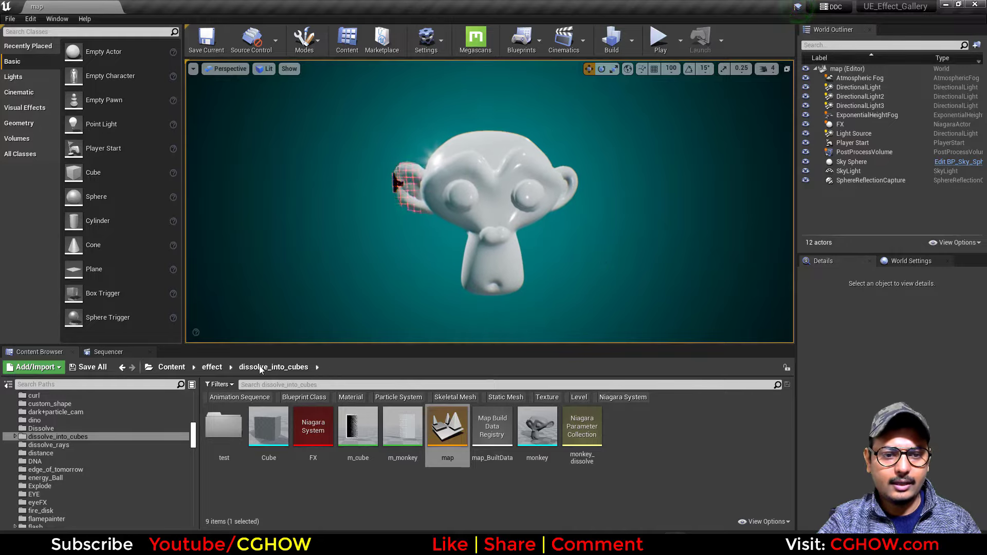
- Open the test Niagara system and the m_cubetest material from the test folder
{"action": "double_click", "coordinate": [223, 426]}
{"action": "double_click", "coordinate": [314, 430]}
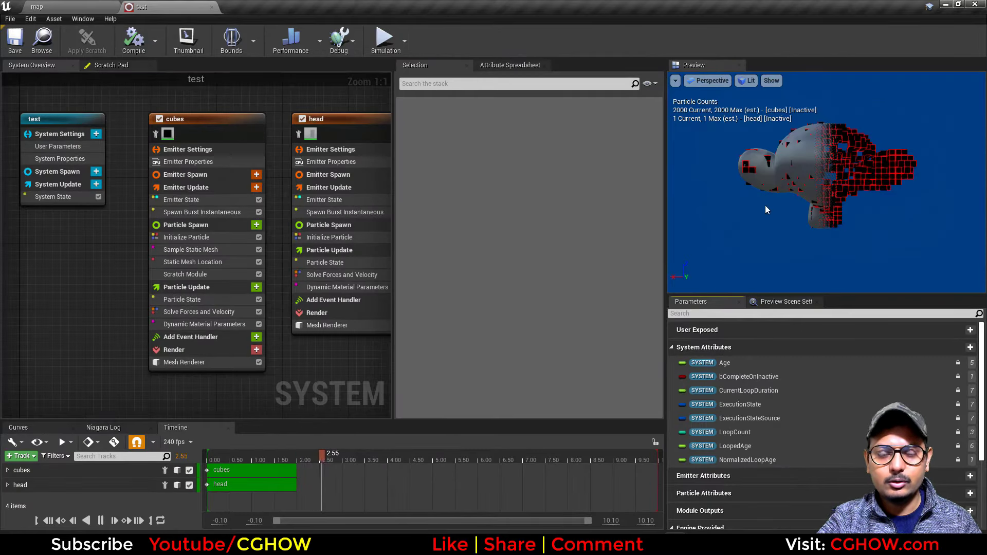
{"action": "left_click", "coordinate": [77, 8]}
{"action": "left_click", "coordinate": [225, 438]}
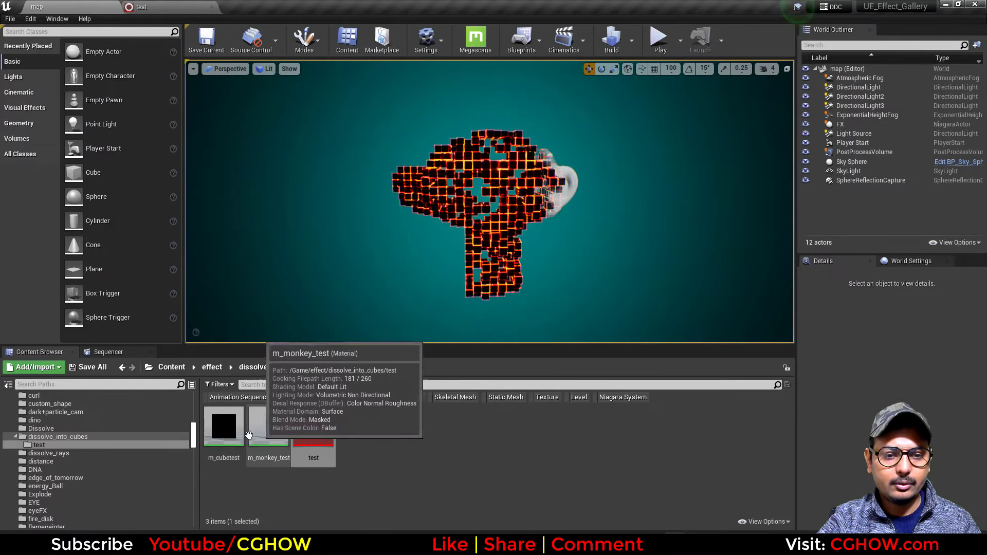
{"action": "double_click", "coordinate": [225, 438]}
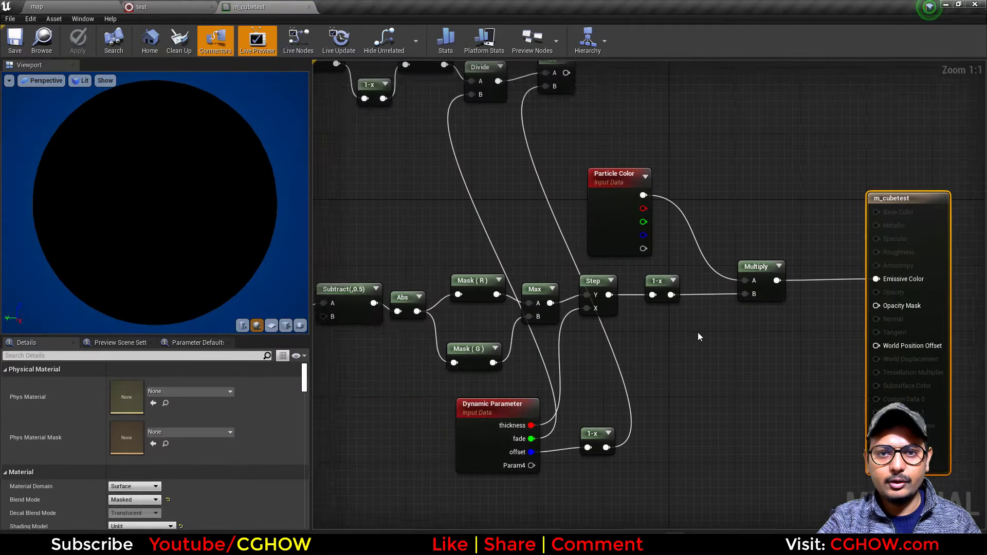
- Feed the Add result and a constant 0 as Random through a DitherTemporalAA node into m_cubetest's Opacity Mask, and save the material
{"action": "right_click_drag", "start_coordinate": [615, 348], "coordinate": [586, 377]}
{"action": "right_click", "coordinate": [557, 201]}
{"action": "type", "text": "di"}
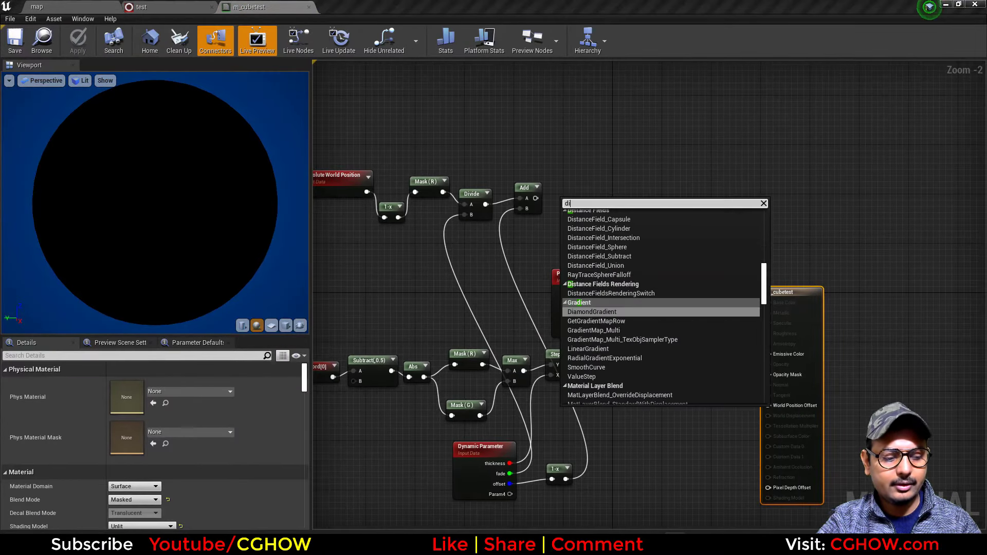
{"action": "type", "text": "th"}
{"action": "left_click", "coordinate": [584, 222]}
{"action": "left_click_drag", "start_coordinate": [536, 198], "coordinate": [566, 222]}
{"action": "left_click", "coordinate": [526, 221]}
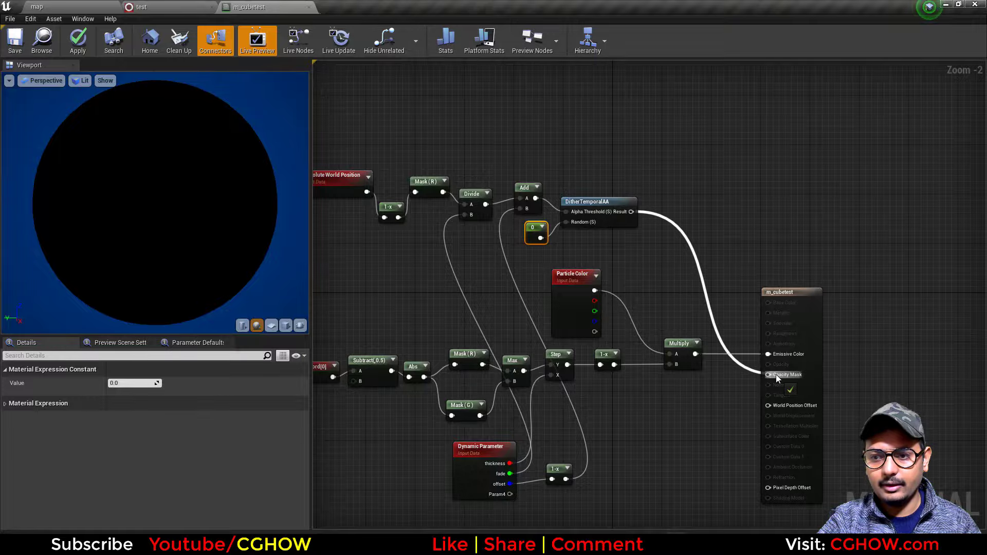
{"action": "left_click_drag", "start_coordinate": [776, 374], "coordinate": [775, 374]}
{"action": "left_click", "coordinate": [15, 41]}
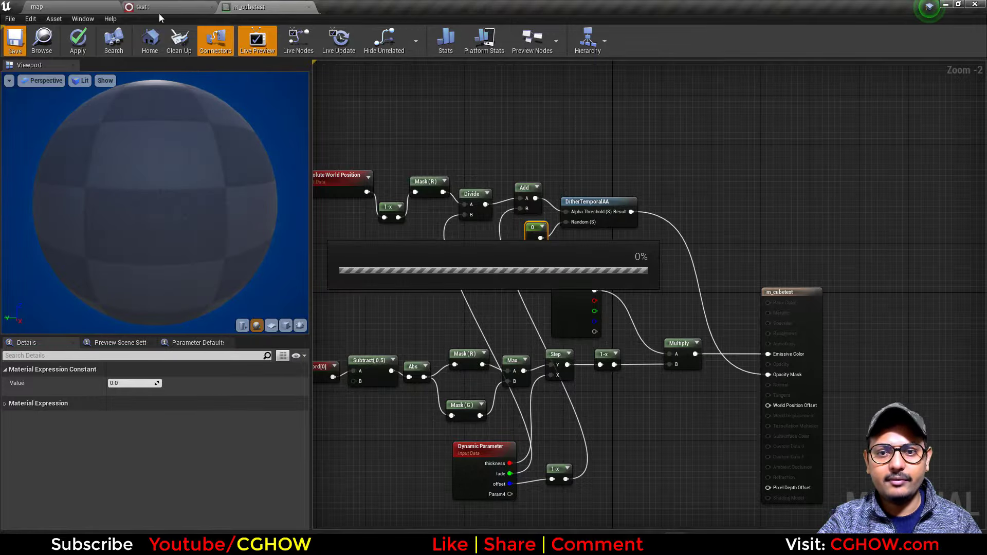
- Examine the boundary between the cubes and the head in the test system's preview from several angles
{"action": "left_click", "coordinate": [170, 7]}
{"action": "left_click_drag", "start_coordinate": [771, 190], "coordinate": [829, 191]}
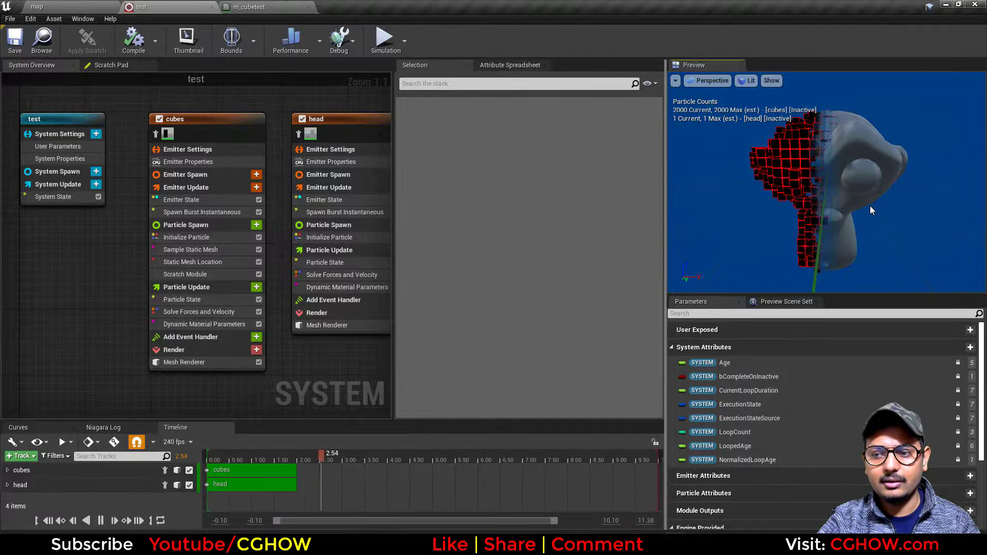
{"action": "left_click_drag", "start_coordinate": [870, 206], "coordinate": [897, 205]}
{"action": "left_click_drag", "start_coordinate": [874, 154], "coordinate": [847, 137]}
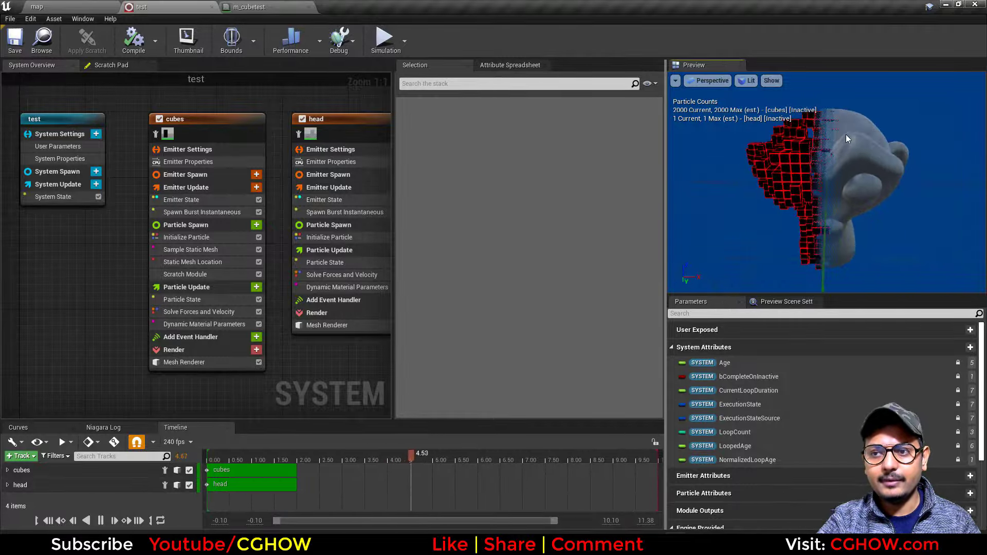
{"action": "mouse_move", "coordinate": [791, 190]}
{"action": "left_mouse_down"}
{"action": "mouse_move", "coordinate": [763, 191]}
{"action": "mouse_move", "coordinate": [793, 189]}
{"action": "left_mouse_up"}
{"action": "left_click_drag", "start_coordinate": [876, 173], "coordinate": [843, 174]}
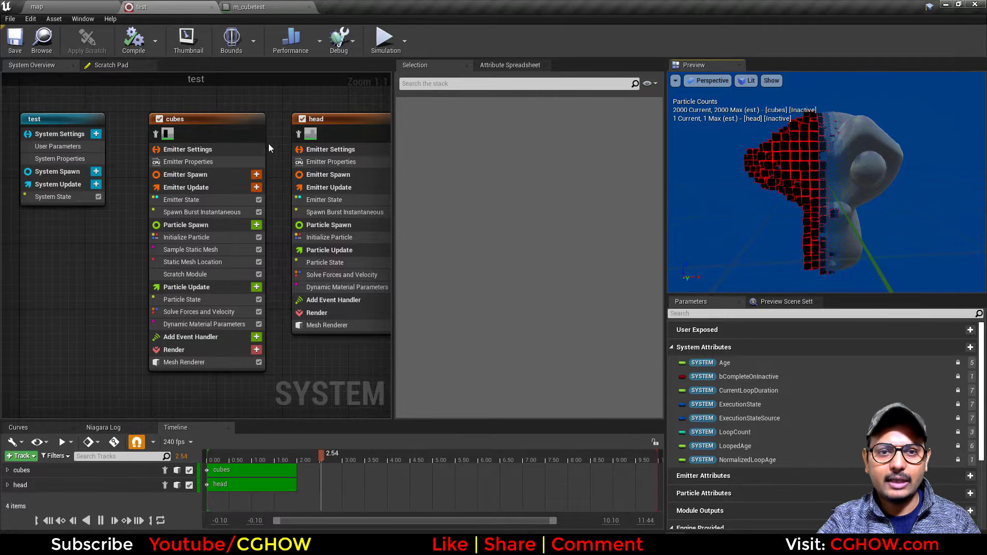
- Isolate the head emitter and drive the offset of its Dynamic Material Parameters with a Sine dynamic input
{"action": "left_click", "coordinate": [298, 136]}
{"action": "right_click_drag", "start_coordinate": [289, 164], "coordinate": [209, 157]}
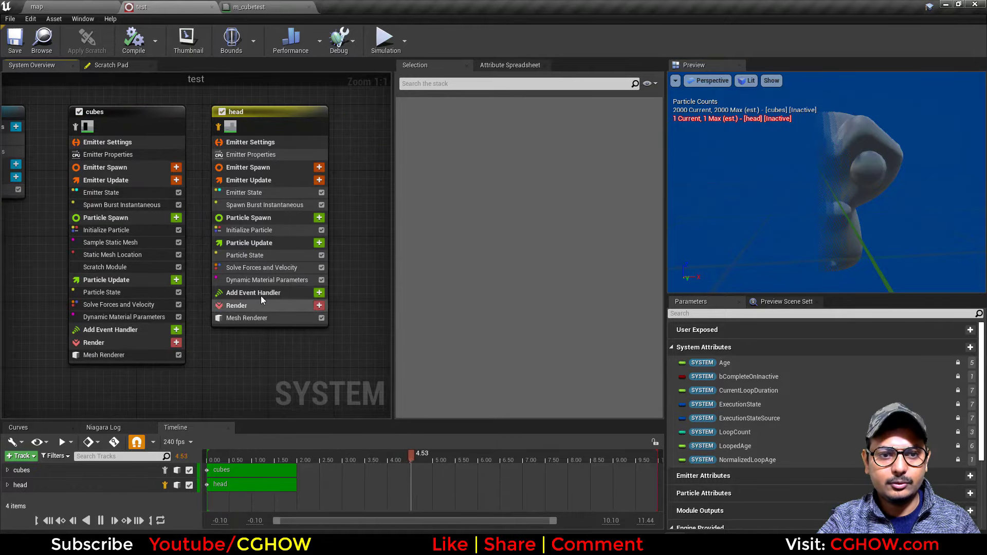
{"action": "left_click", "coordinate": [284, 279]}
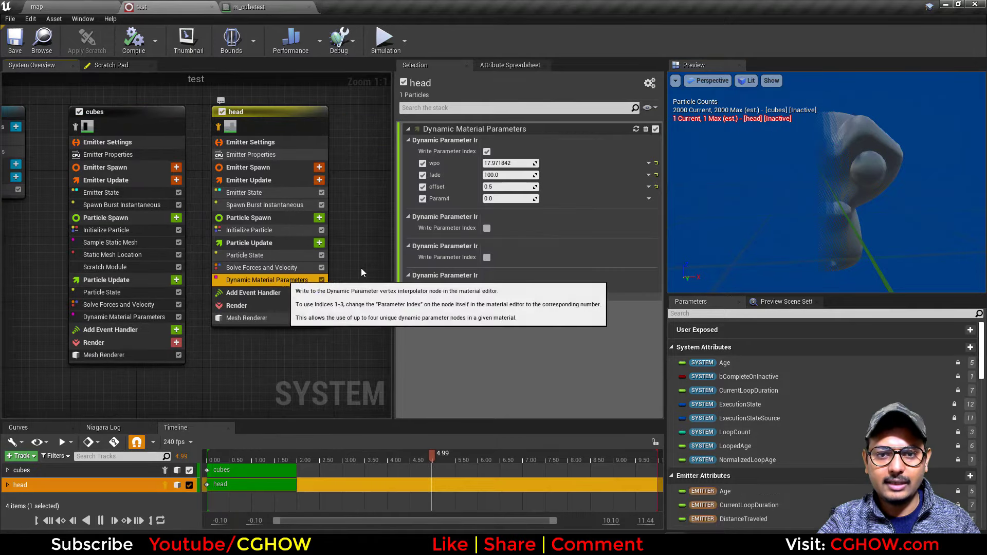
{"action": "left_click", "coordinate": [648, 199]}
{"action": "type", "text": "sin"}
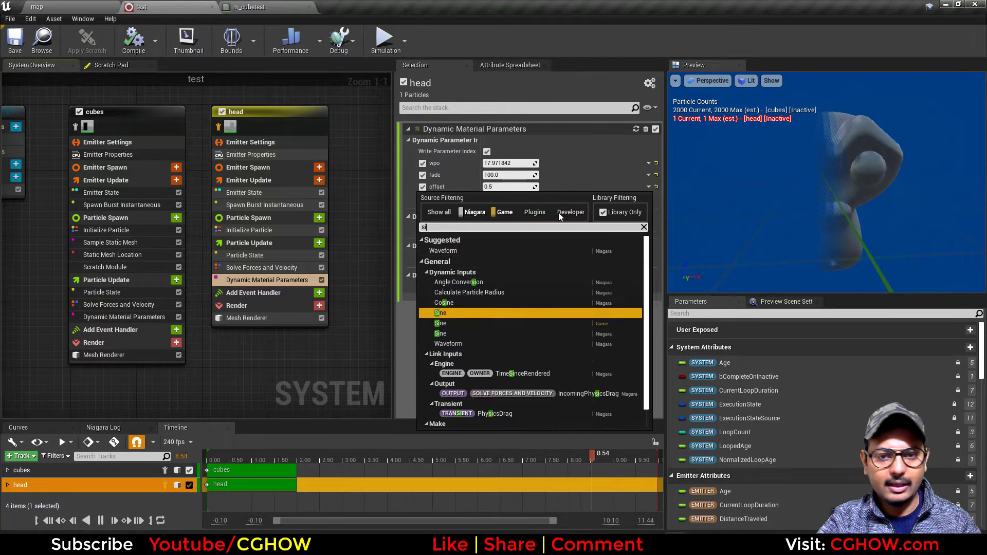
{"action": "left_click", "coordinate": [451, 292]}
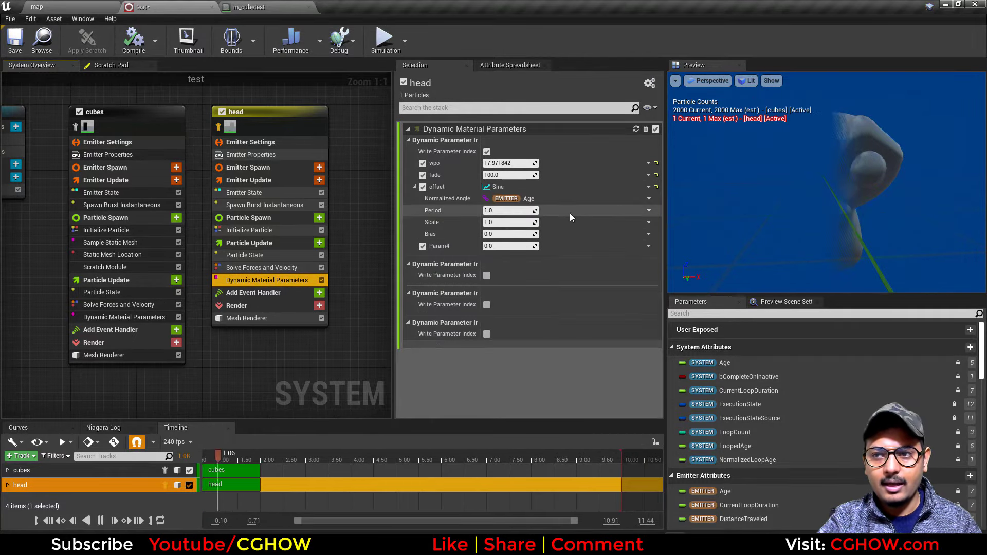
- Set the head offset's Sine scale to 2 and its period to 5
{"action": "left_click", "coordinate": [501, 222]}
{"action": "type", "text": "2"}
{"action": "key", "text": "Return"}
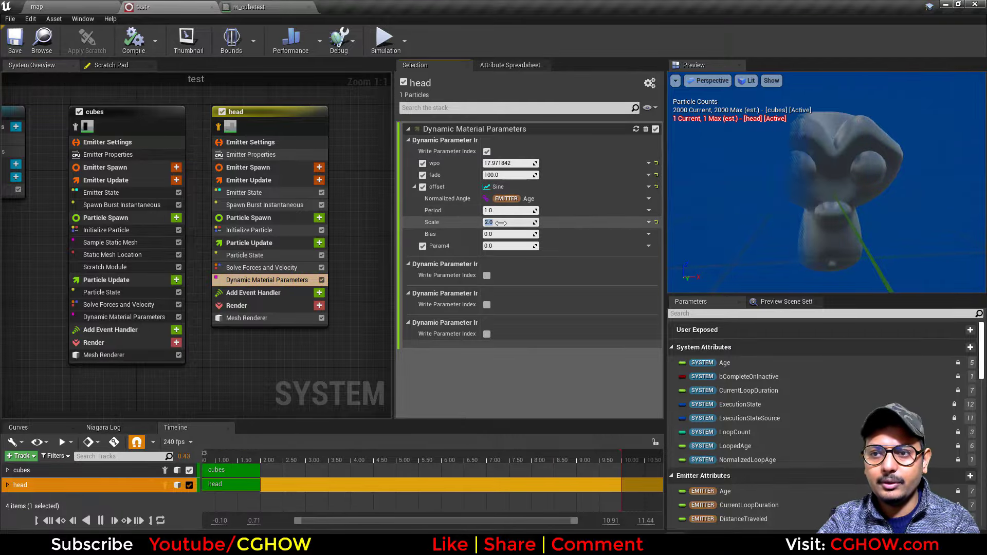
{"action": "left_click", "coordinate": [501, 211]}
{"action": "type", "text": "5"}
{"action": "key", "text": "Return"}
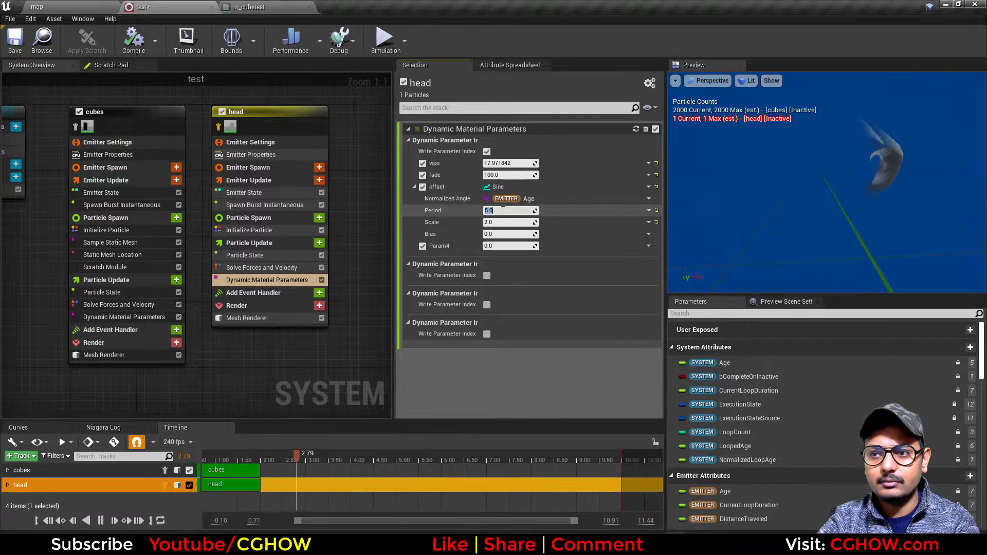
- Copy the head's Sine offset onto the offset in the cubes emitter's Dynamic Material Parameters, with the head no longer isolated
{"action": "right_click", "coordinate": [508, 188]}
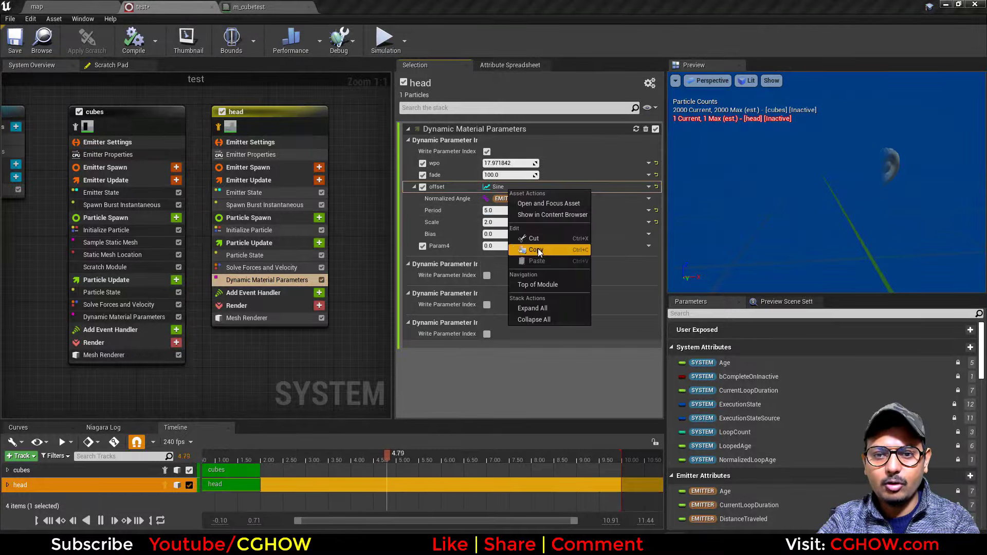
{"action": "left_click", "coordinate": [537, 249]}
{"action": "left_click", "coordinate": [230, 279]}
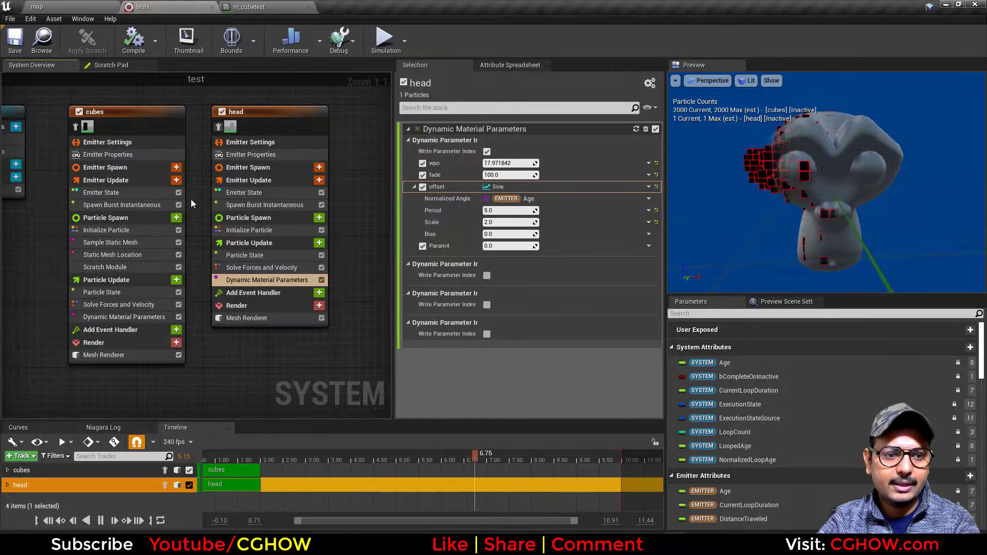
{"action": "left_click", "coordinate": [124, 317]}
{"action": "right_click", "coordinate": [547, 187]}
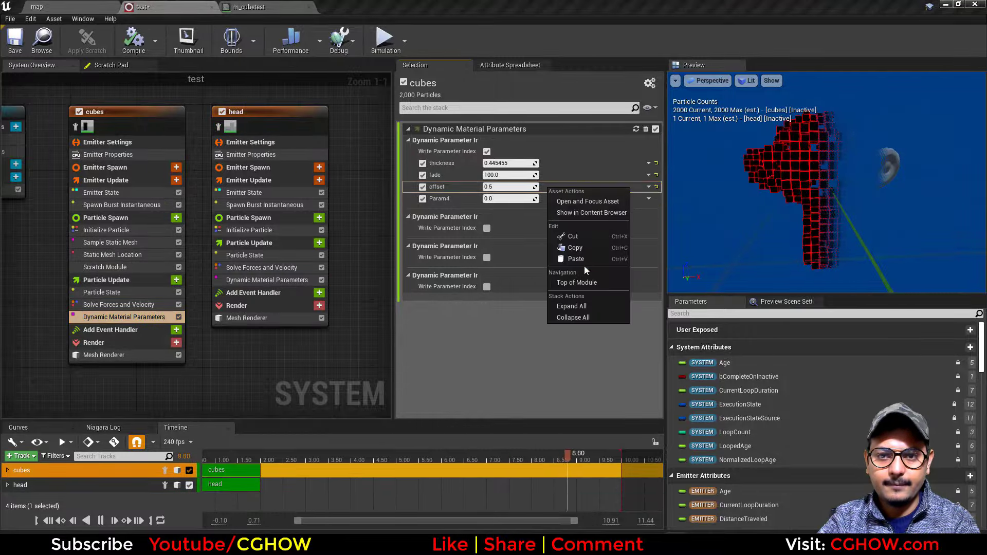
{"action": "left_click", "coordinate": [584, 266]}
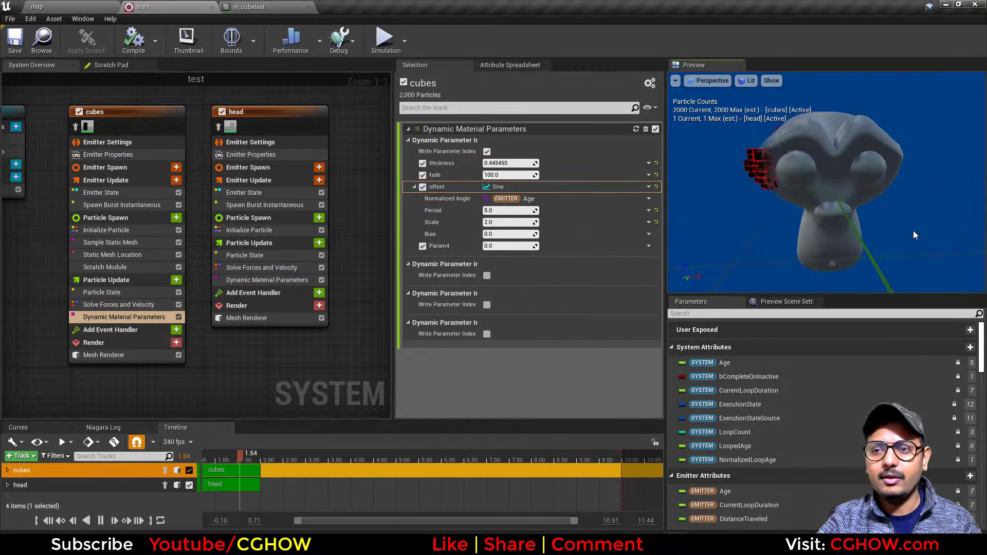
{"action": "left_click_drag", "start_coordinate": [925, 253], "coordinate": [880, 259]}
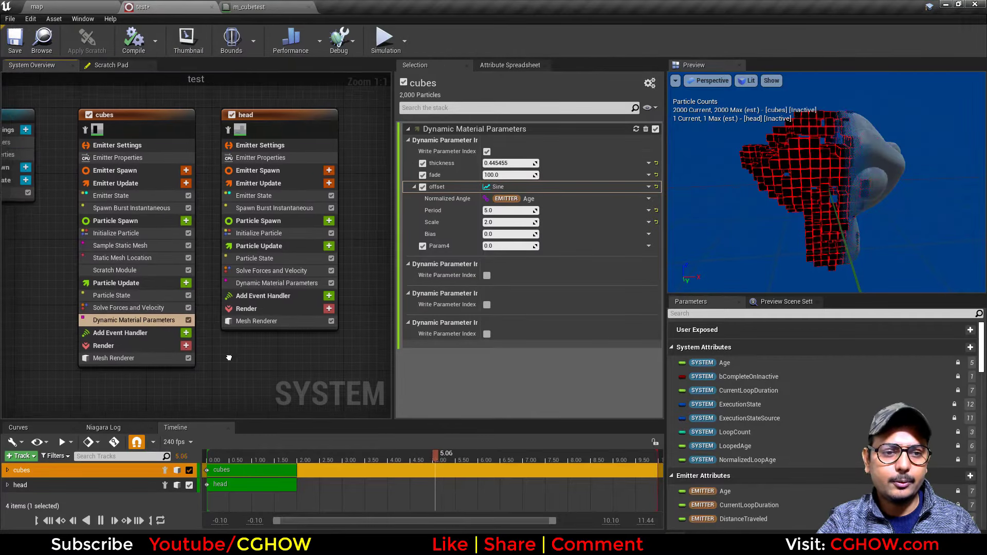
- Isolate the cubes emitter and set its initial color mode to Random Hue/Saturation/Value with a hue shift range of -0.1 to 0
{"action": "right_click_drag", "start_coordinate": [229, 358], "coordinate": [320, 353]}
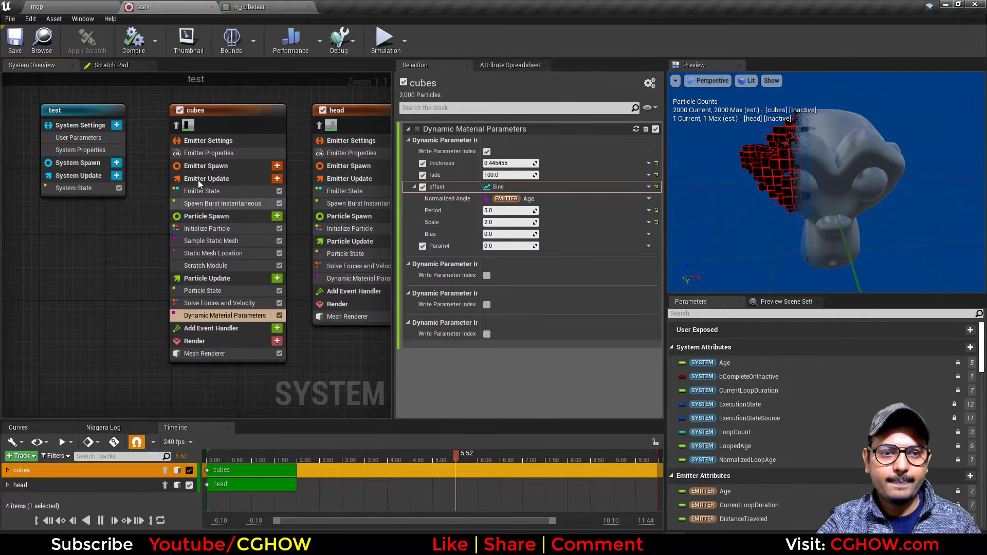
{"action": "left_click", "coordinate": [177, 126]}
{"action": "right_click_drag", "start_coordinate": [133, 243], "coordinate": [125, 265]}
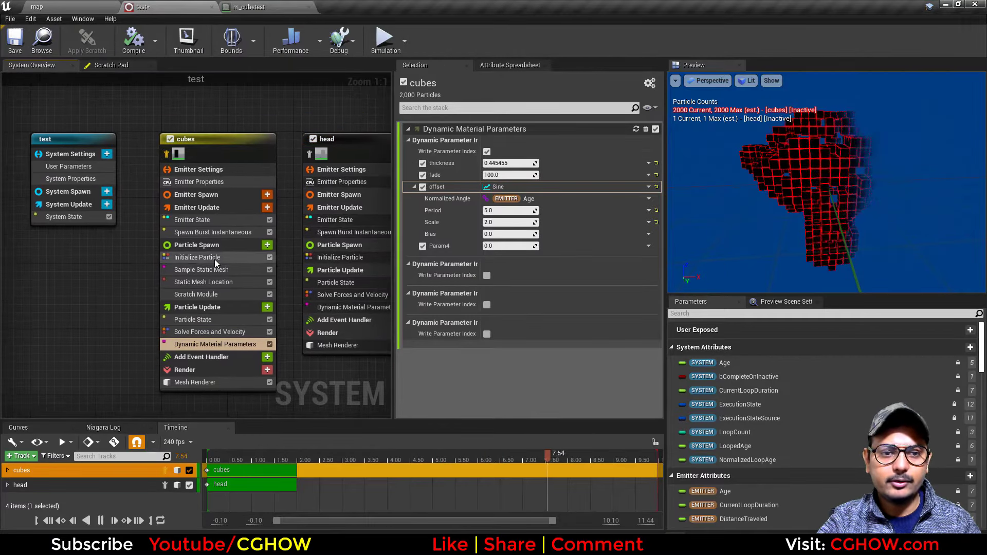
{"action": "left_click", "coordinate": [215, 260]}
{"action": "left_click_drag", "start_coordinate": [236, 458], "coordinate": [374, 464]}
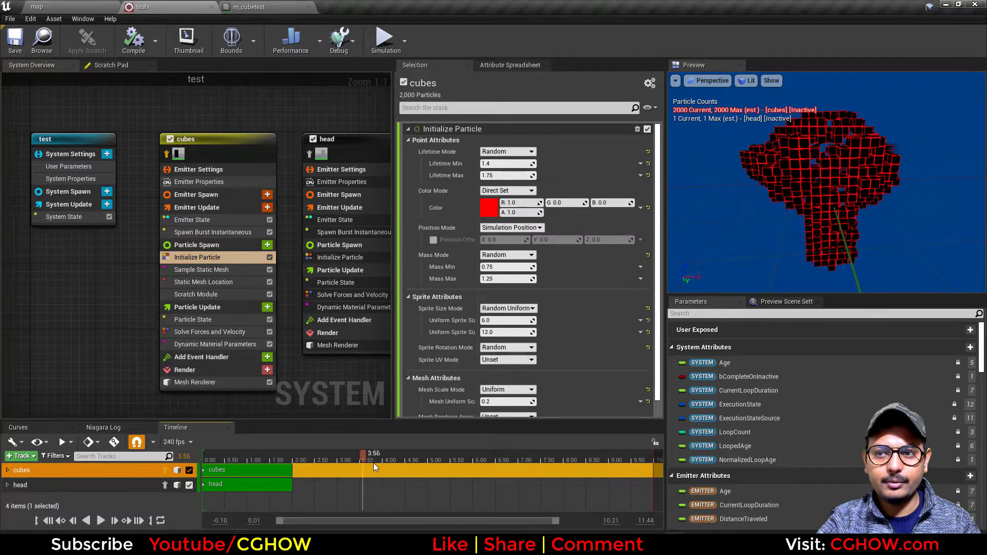
{"action": "left_click", "coordinate": [508, 191]}
{"action": "left_click", "coordinate": [504, 221]}
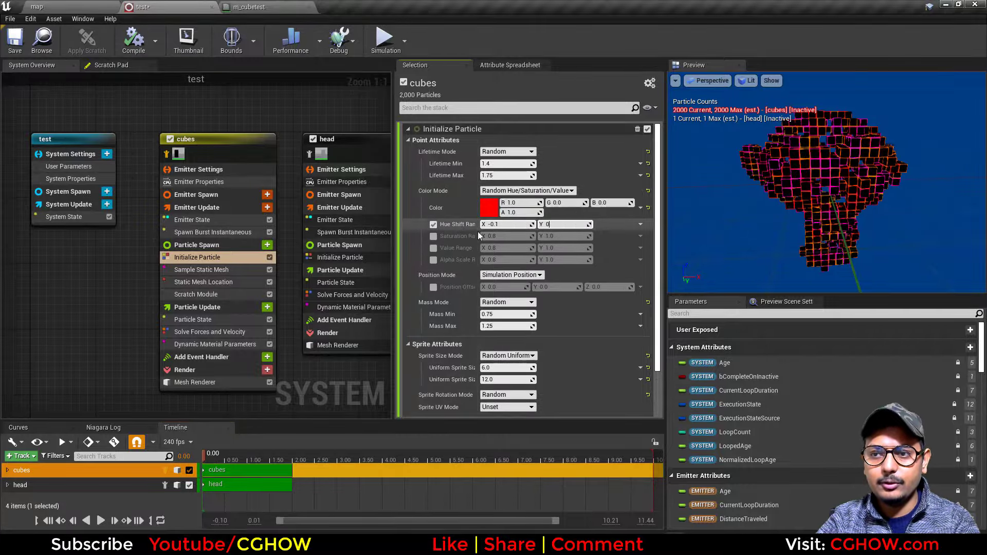
{"action": "key", "text": "Return"}
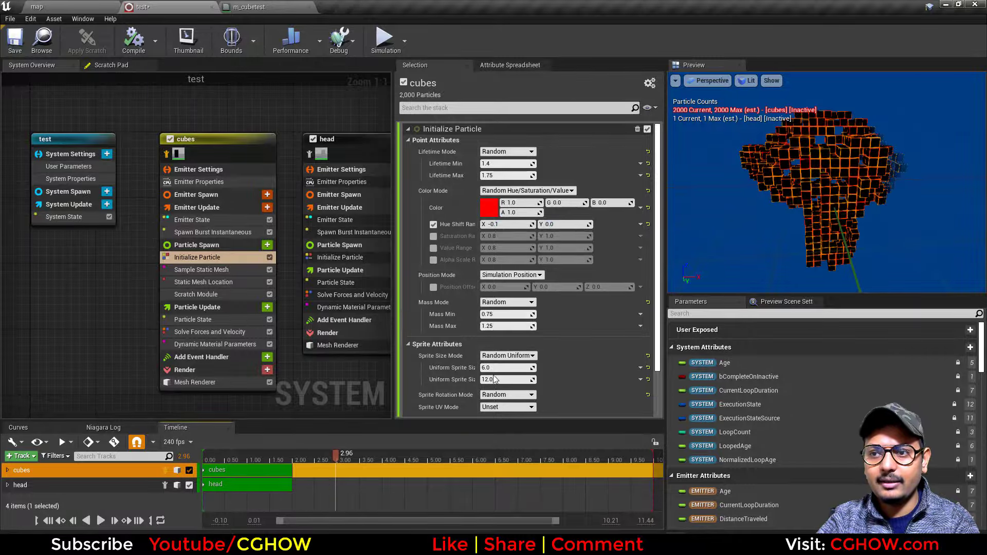
- Enable the cubes' Value Range in Initialize Particle and drive it with a Multiply Vector 2D by Float dynamic input
{"action": "left_click", "coordinate": [433, 248]}
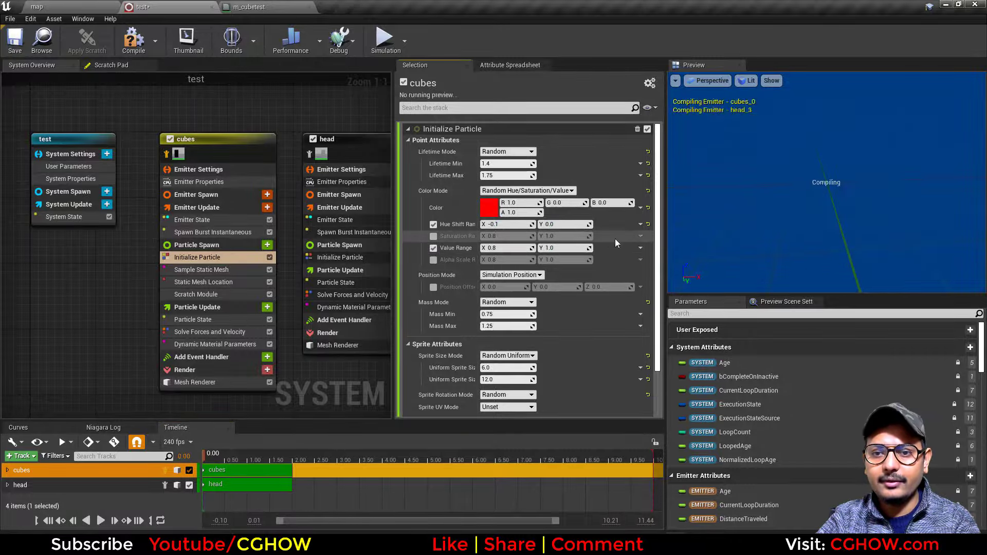
{"action": "left_click_drag", "start_coordinate": [578, 250], "coordinate": [606, 250]}
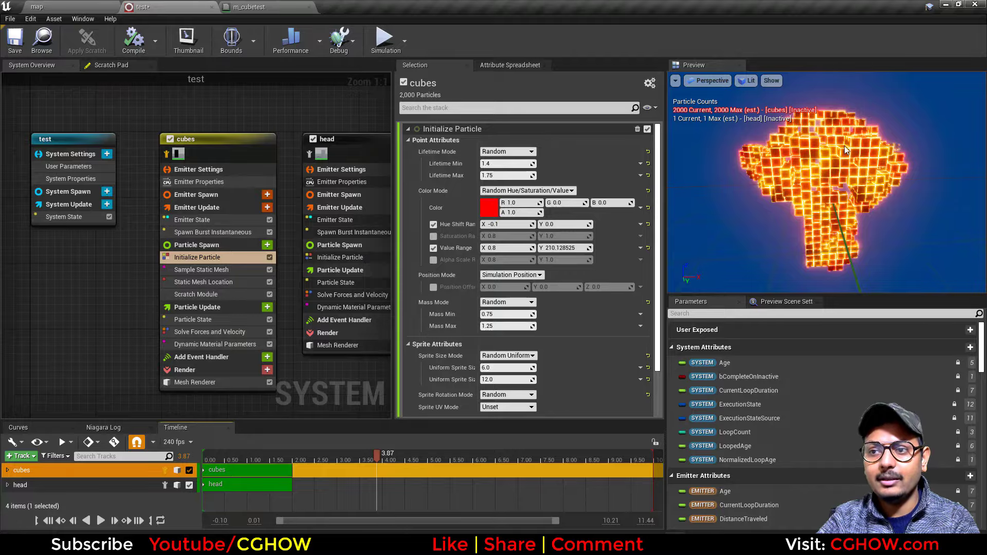
{"action": "left_click", "coordinate": [640, 248]}
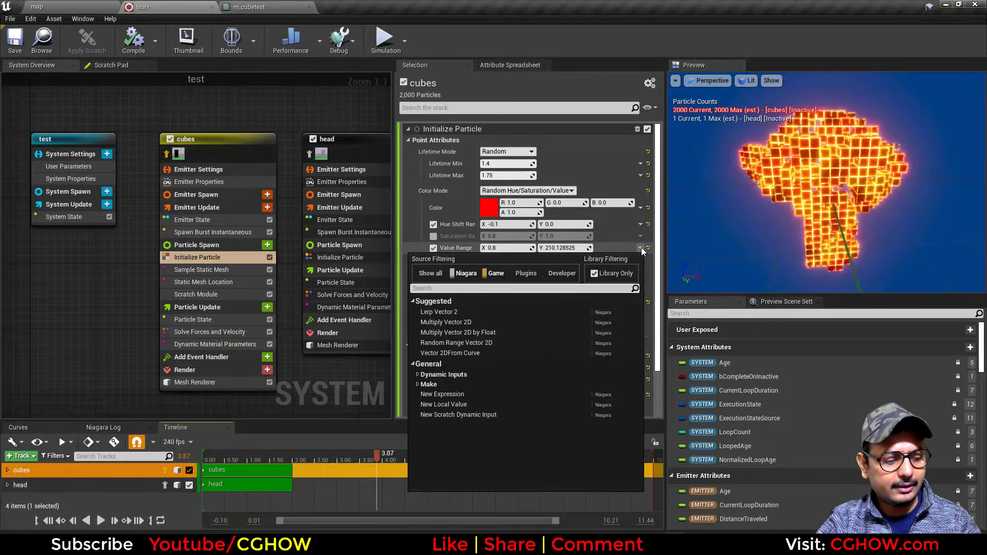
{"action": "type", "text": "flo"}
{"action": "left_click", "coordinate": [470, 312]}
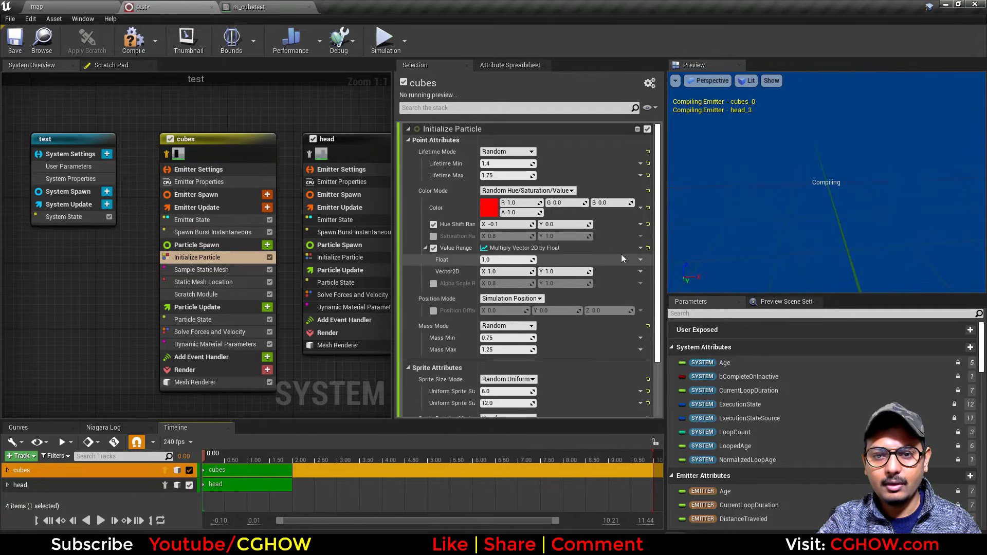
- Drive the Value Range's float multiplier with Uniform A Or B Float and set A to 1
{"action": "left_click", "coordinate": [641, 261]}
{"action": "type", "text": "uni"}
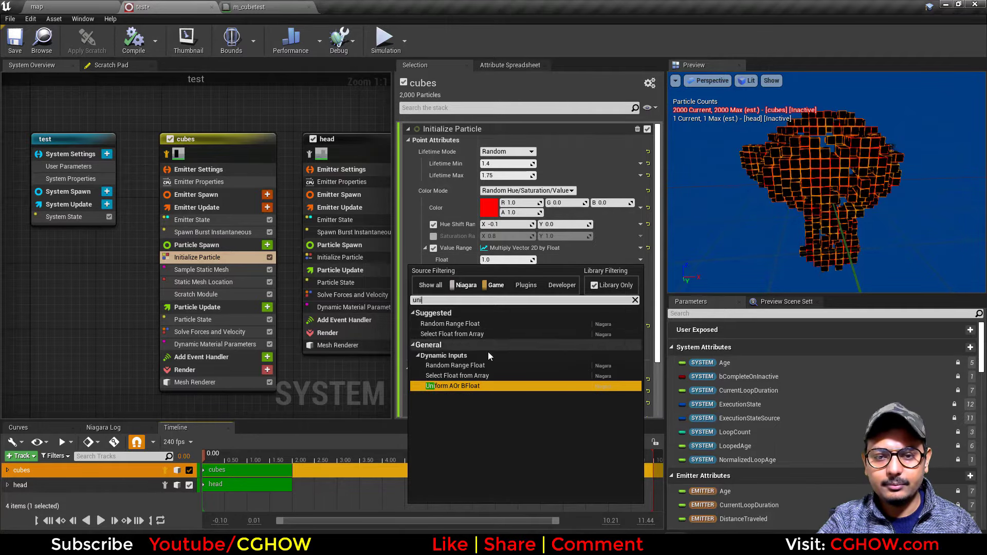
{"action": "left_click", "coordinate": [468, 387]}
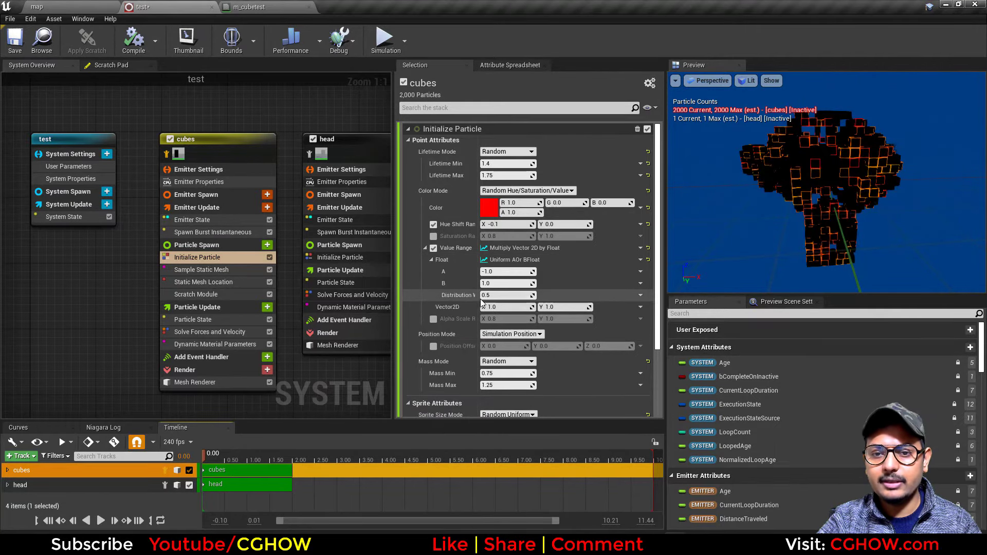
{"action": "left_click", "coordinate": [494, 272]}
{"action": "type", "text": "1"}
{"action": "key", "text": "Return"}
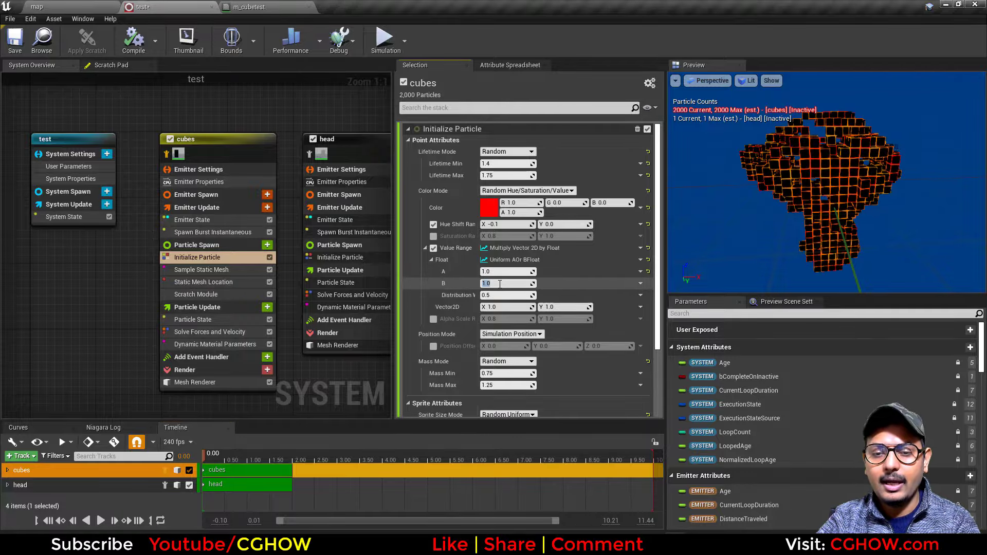
- Set the multiplier's distribution weight to 0.1 and B to 100, and check the glow in the map level
{"action": "key", "text": "Return"}
{"action": "type", "text": "0.1"}
{"action": "key", "text": "Return"}
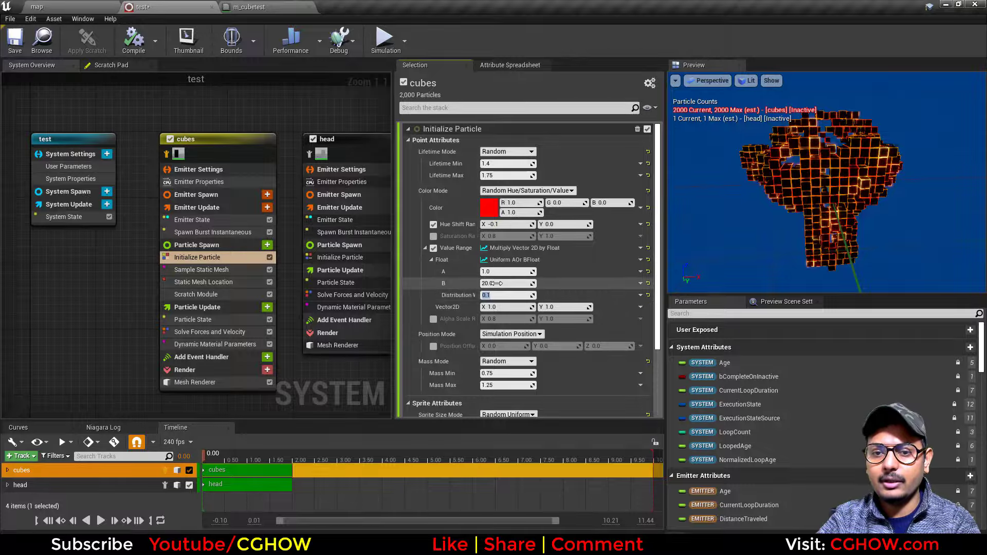
{"action": "left_click", "coordinate": [497, 283]}
{"action": "type", "text": "50"}
{"action": "key", "text": "Return"}
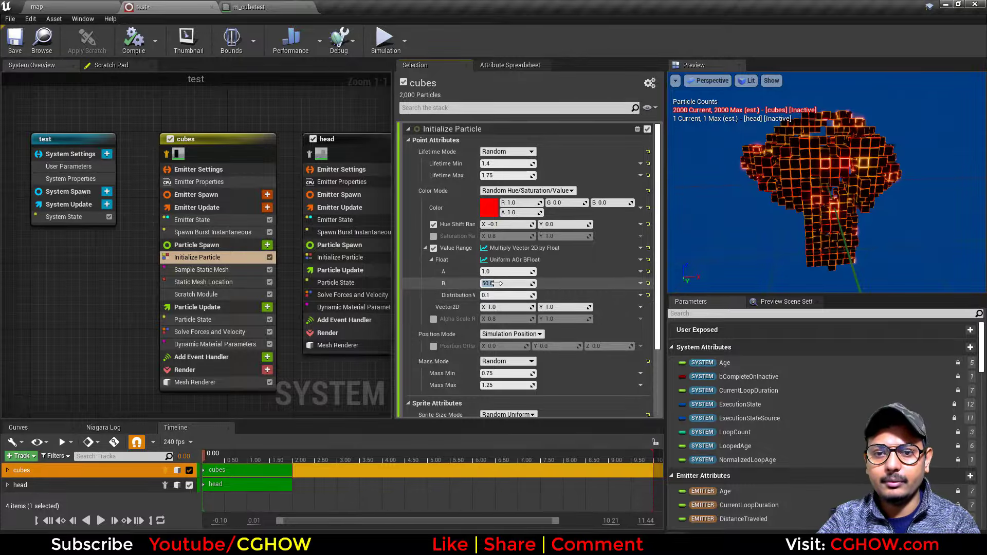
{"action": "type", "text": "0"}
{"action": "key", "text": "Return"}
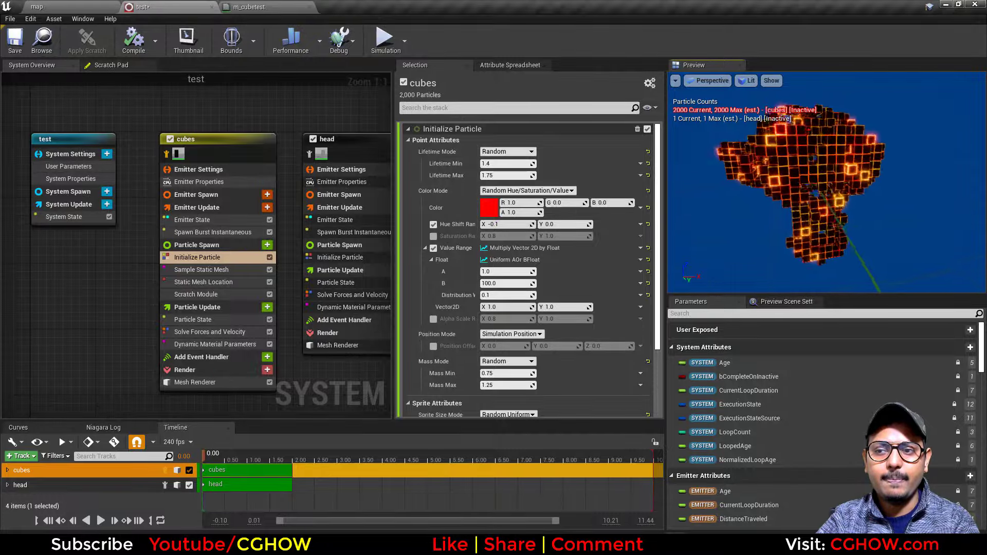
{"action": "left_click", "coordinate": [62, 6]}
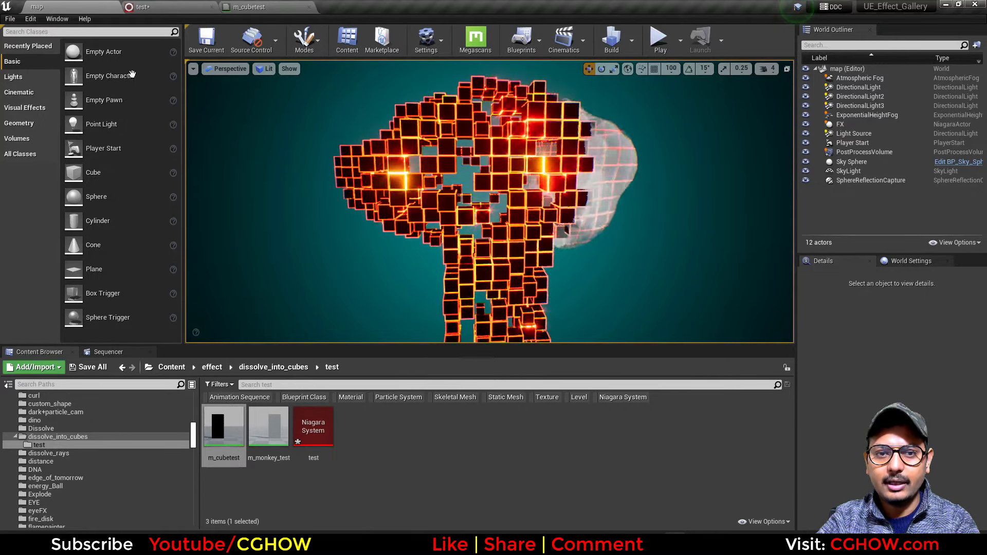
- Add a Scale Mesh Size module to the cubes' Particle Update and make its scale factor a Vector from Float
{"action": "left_click", "coordinate": [147, 7]}
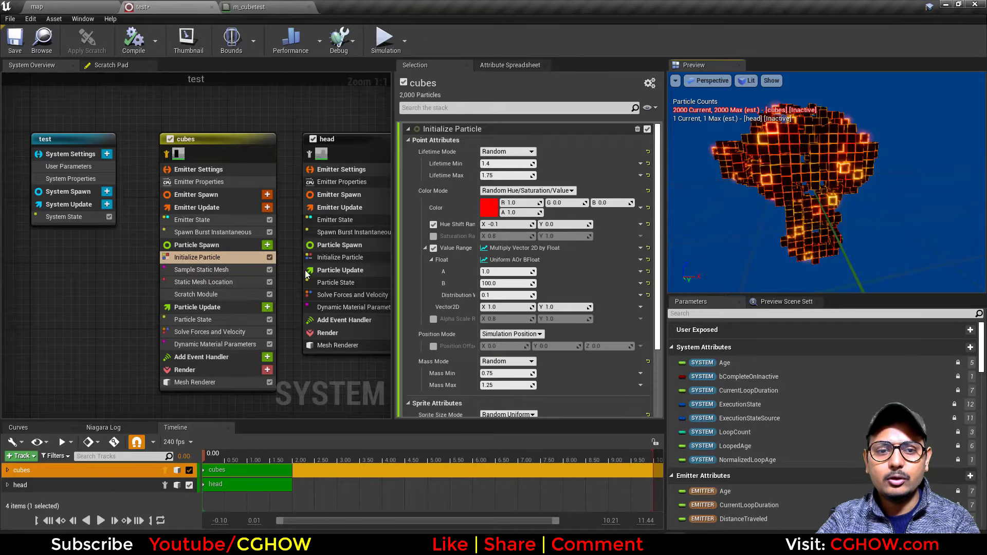
{"action": "right_click_drag", "start_coordinate": [130, 334], "coordinate": [146, 266]}
{"action": "left_click", "coordinate": [282, 240]}
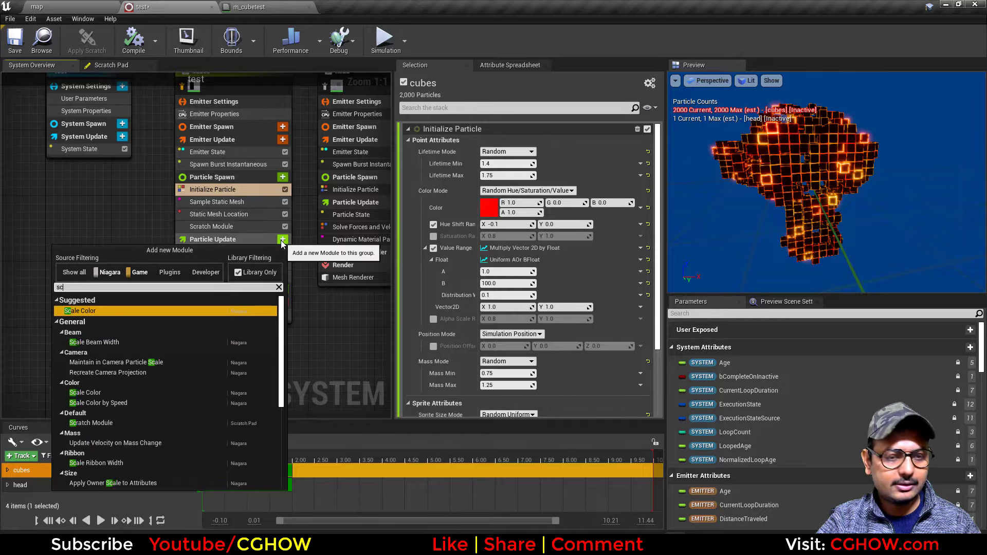
{"action": "key", "text": "Escape"}
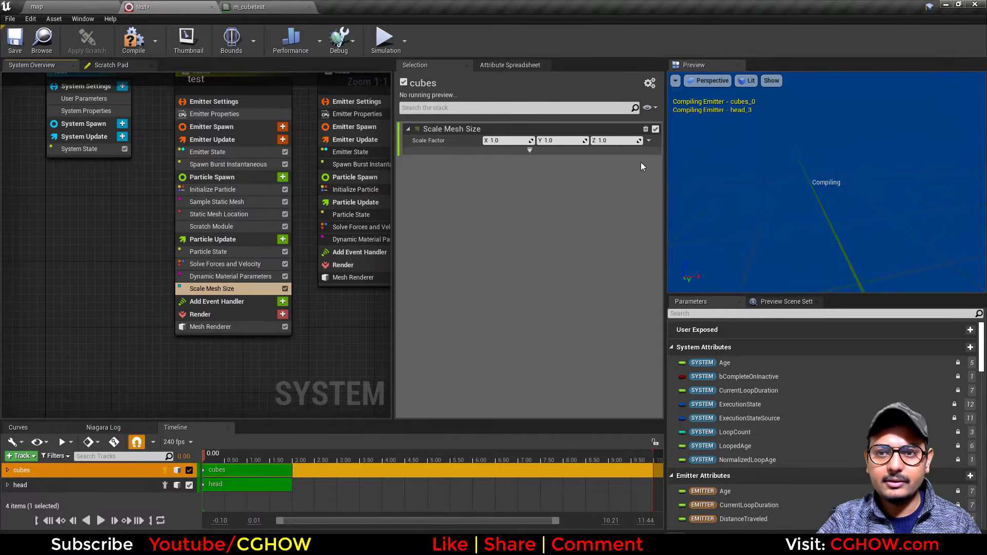
{"action": "left_click", "coordinate": [649, 140]}
{"action": "type", "text": "flo"}
{"action": "left_click", "coordinate": [525, 215]}
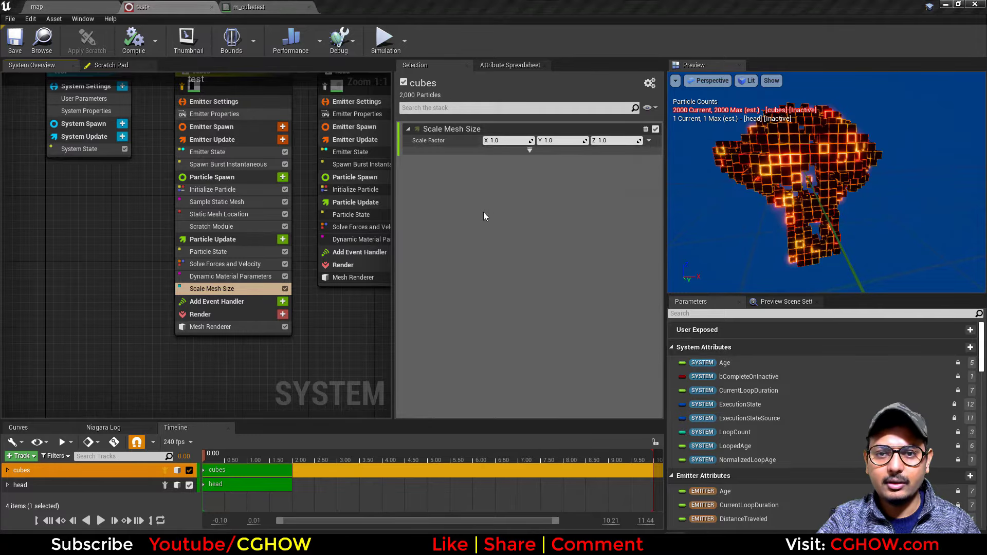
- Drive the mesh scale value with a Sine whose normalized angle is the particles' NormalizedAge
{"action": "left_click", "coordinate": [648, 153]}
{"action": "type", "text": "sin"}
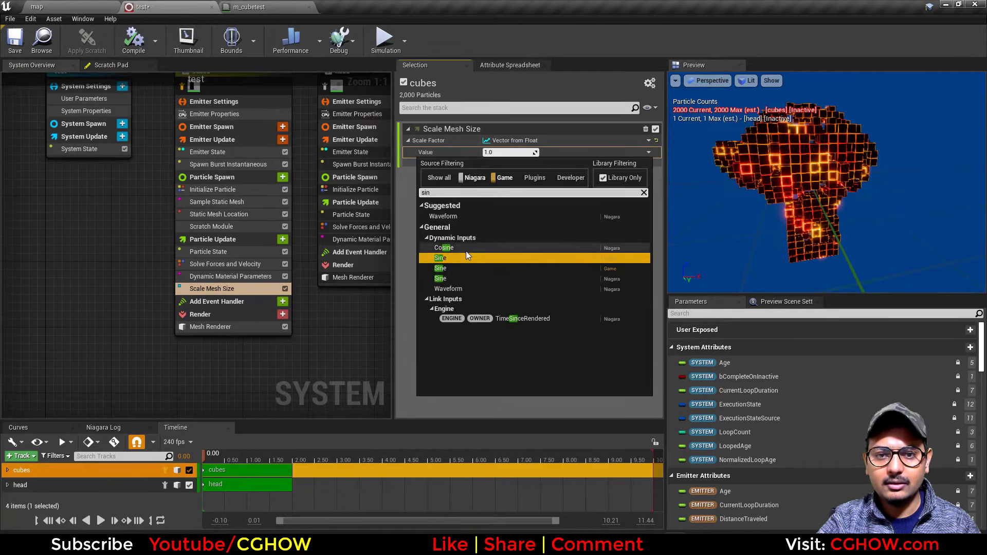
{"action": "left_click", "coordinate": [471, 255]}
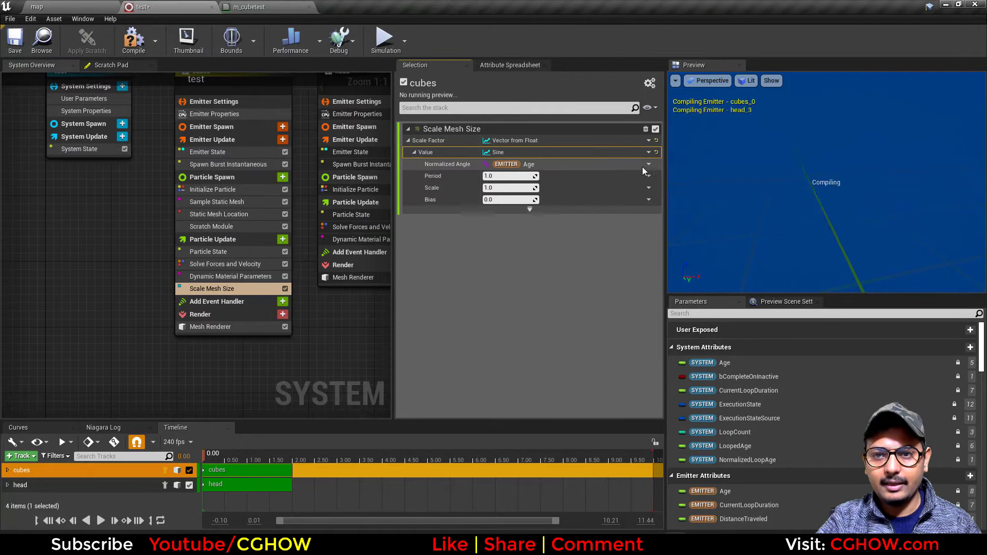
{"action": "left_click", "coordinate": [648, 164]}
{"action": "type", "text": "age"}
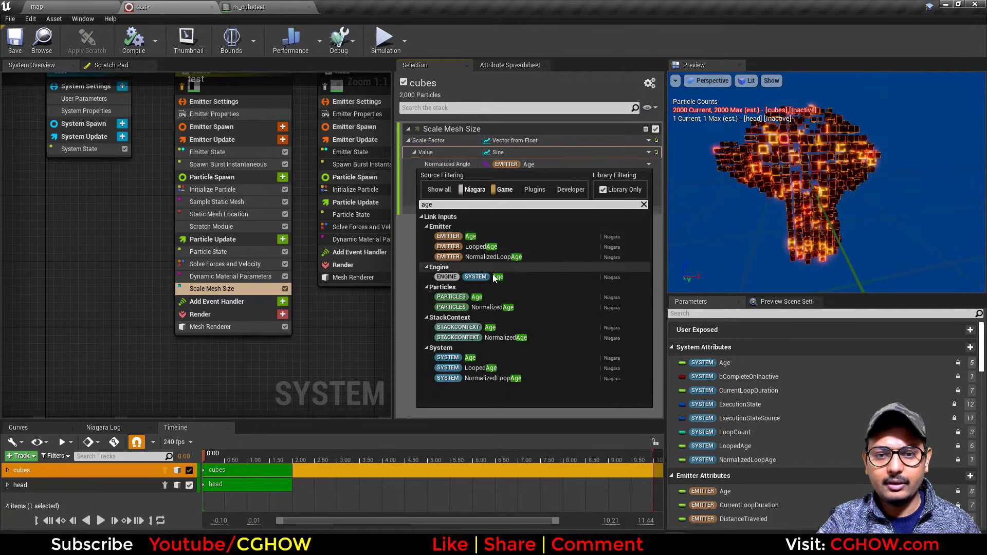
{"action": "left_click", "coordinate": [498, 307]}
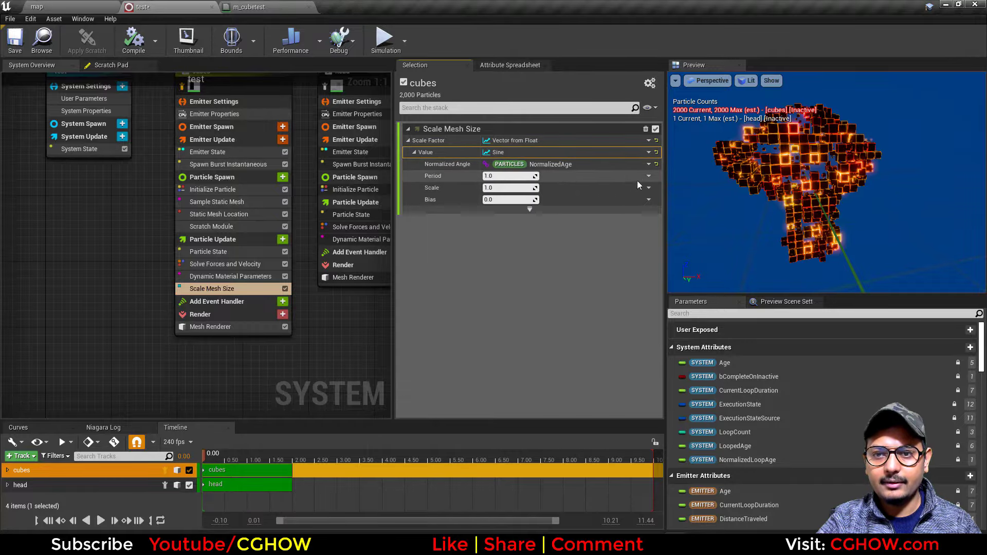
- Play the simulation and randomize the mesh scale Sine's period with a Random Range Float from 2 to 5
{"action": "left_click", "coordinate": [101, 521]}
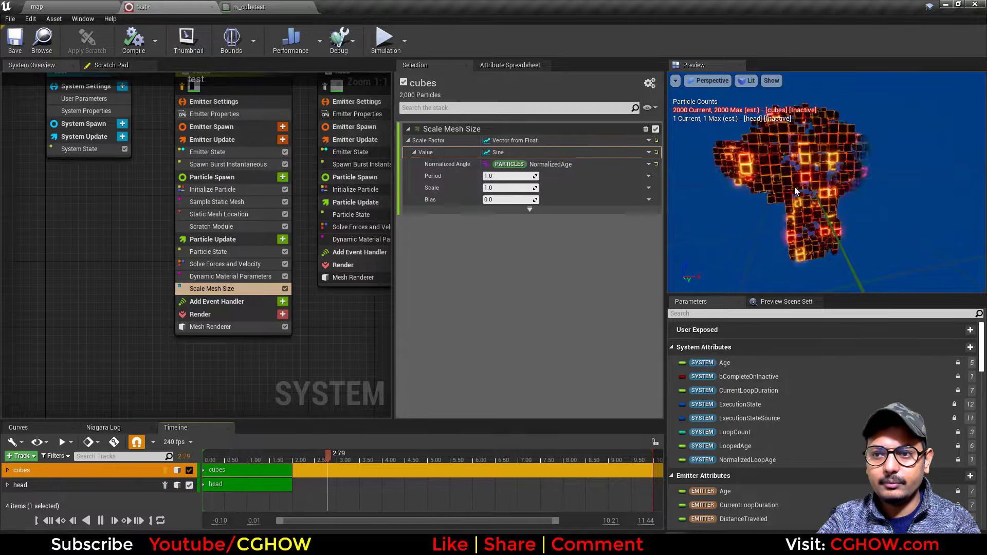
{"action": "left_click", "coordinate": [649, 176]}
{"action": "type", "text": "uni"}
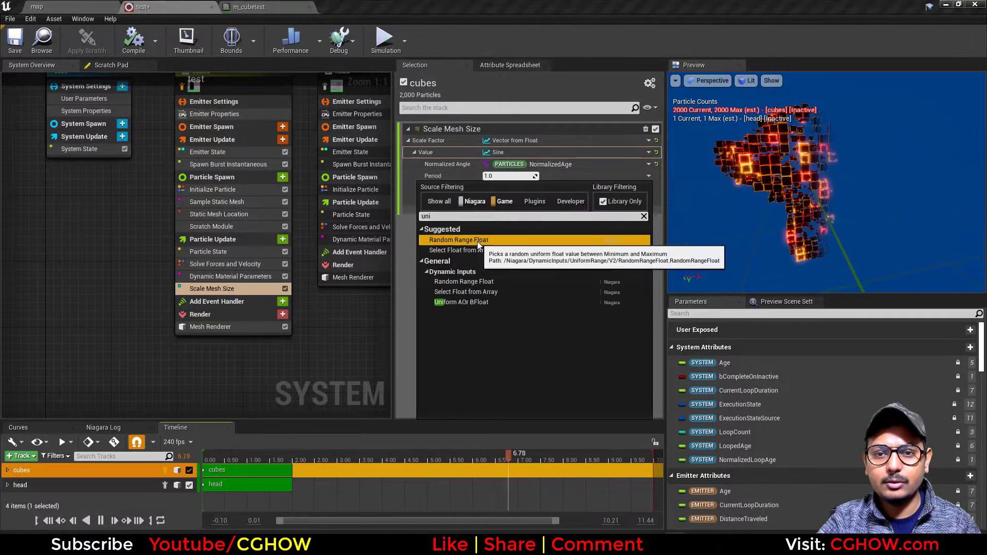
{"action": "left_click", "coordinate": [477, 241]}
{"action": "left_click", "coordinate": [496, 187]}
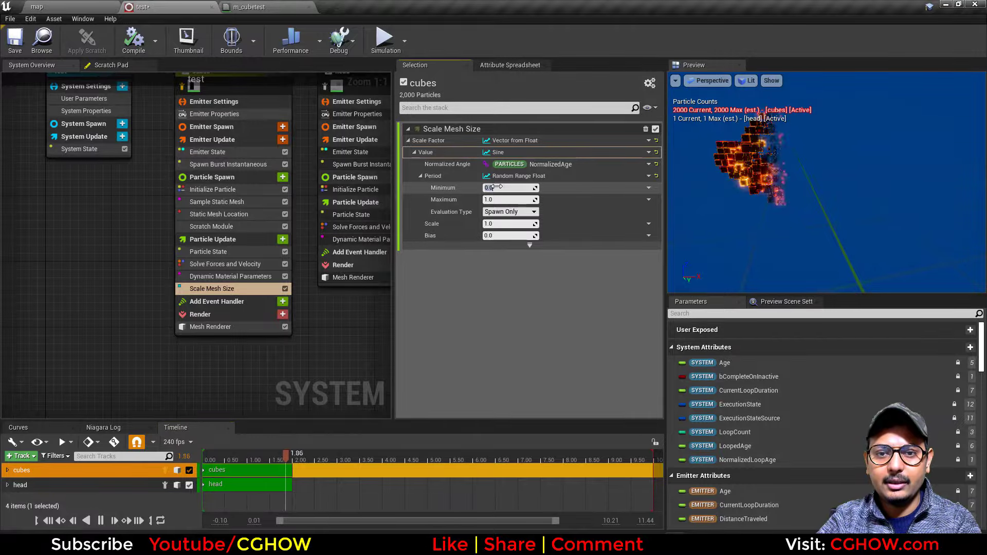
{"action": "type", "text": "2"}
{"action": "key", "text": "Return"}
{"action": "left_click", "coordinate": [504, 199]}
{"action": "type", "text": "5"}
{"action": "key", "text": "Return"}
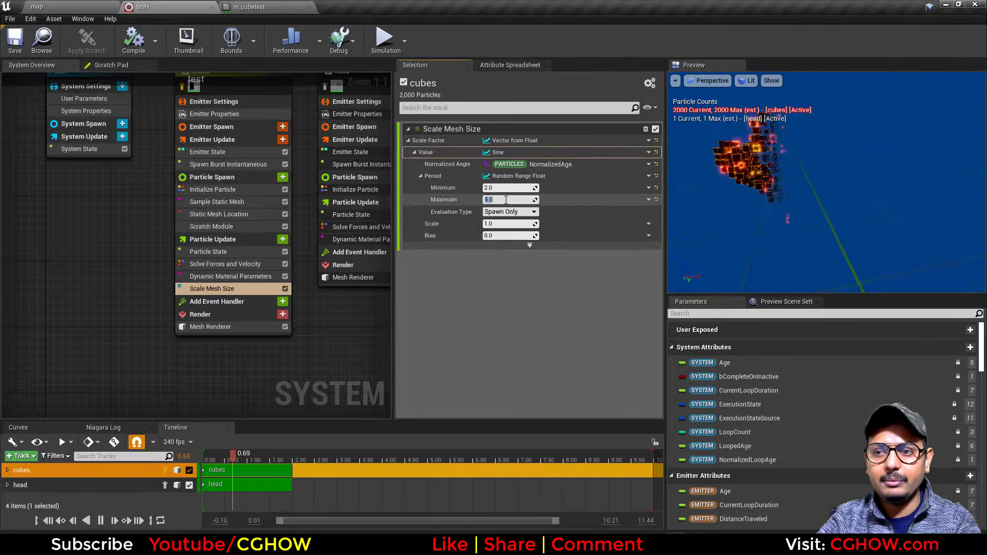
- Set the mesh scale Sine's scale to 0.2 and its bias to 0.8, and check the cubes in the preview
{"action": "left_click", "coordinate": [501, 235]}
{"action": "type", "text": "1"}
{"action": "key", "text": "Return"}
{"action": "left_click", "coordinate": [504, 223]}
{"action": "key", "text": "BackSpace"}
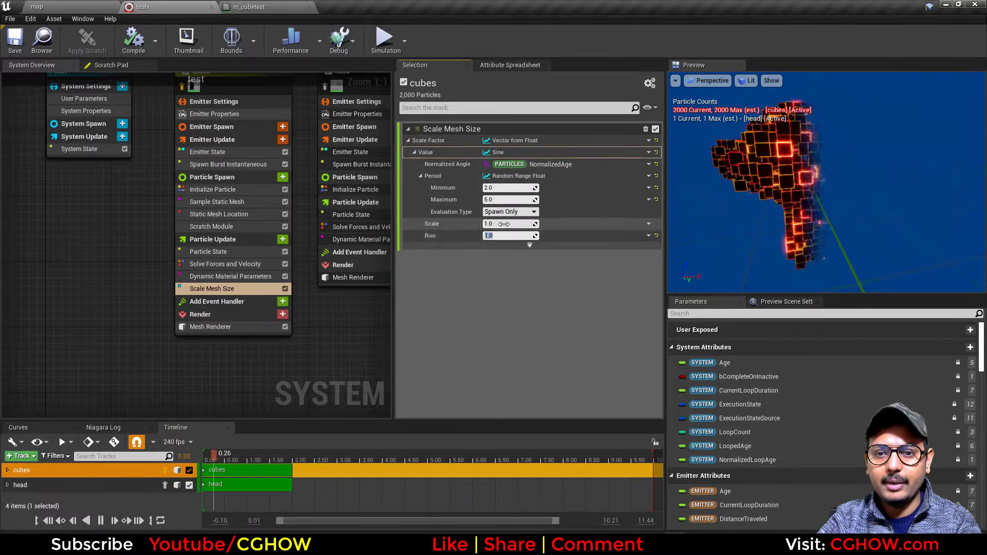
{"action": "type", "text": "0.1"}
{"action": "key", "text": "Return"}
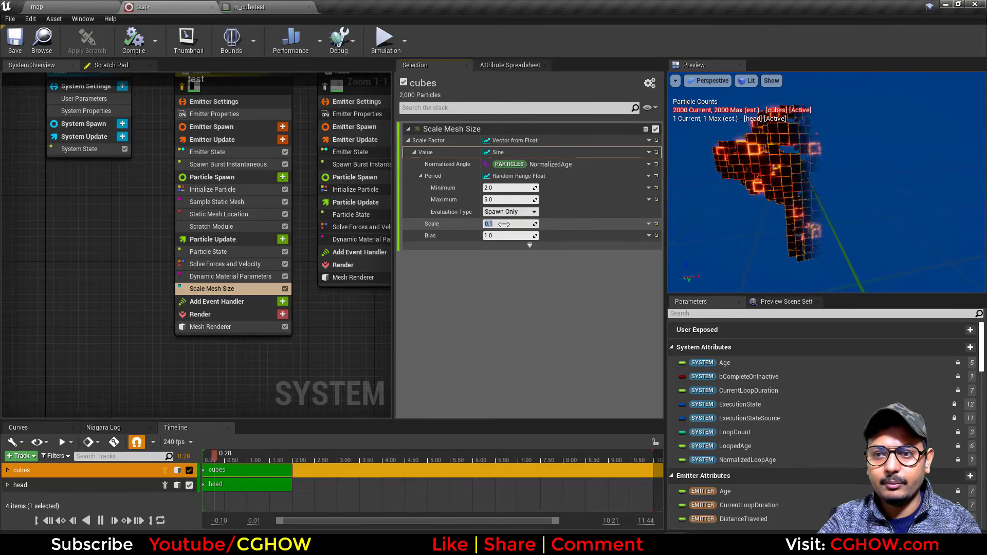
{"action": "type", "text": ".2"}
{"action": "key", "text": "Return"}
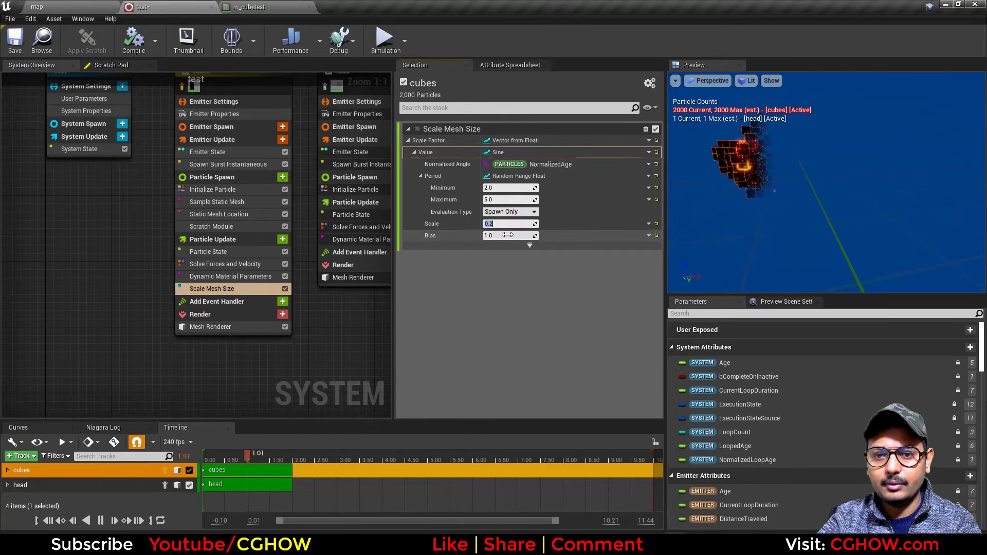
{"action": "left_click", "coordinate": [508, 235]}
{"action": "type", "text": ".8"}
{"action": "key", "text": "Return"}
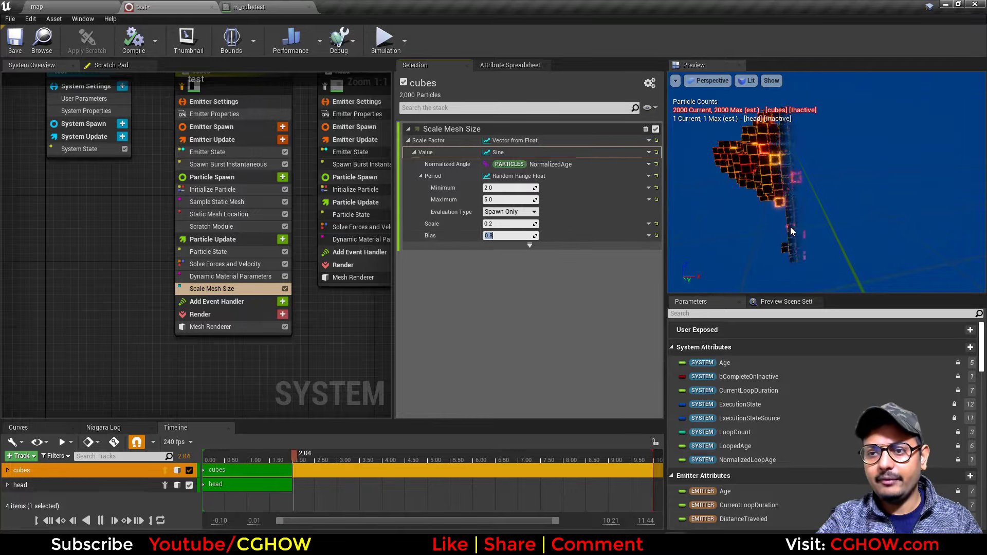
{"action": "left_click_drag", "start_coordinate": [810, 239], "coordinate": [787, 238]}
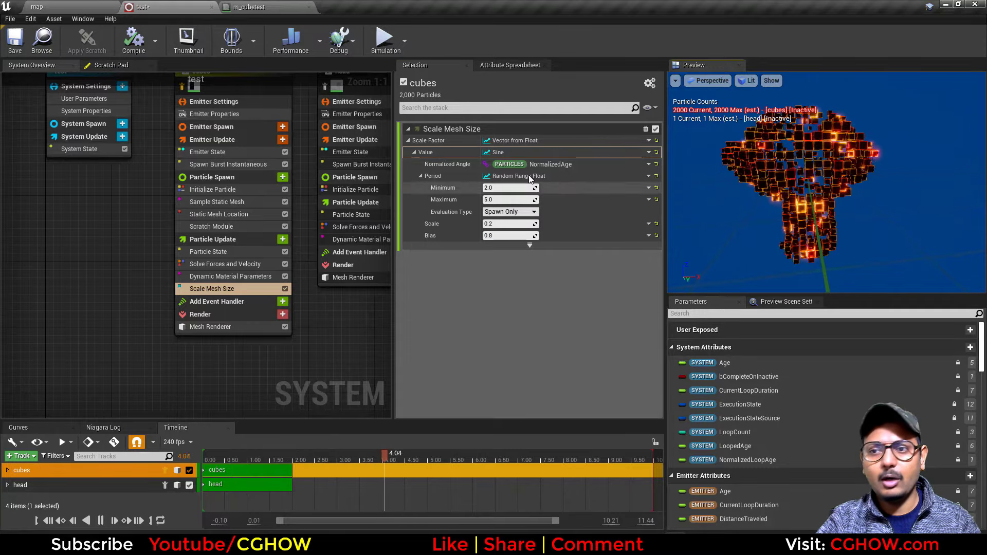
- Stop isolating the cubes emitter and check the combined effect in the map level
{"action": "right_click_drag", "start_coordinate": [155, 109], "coordinate": [152, 147]}
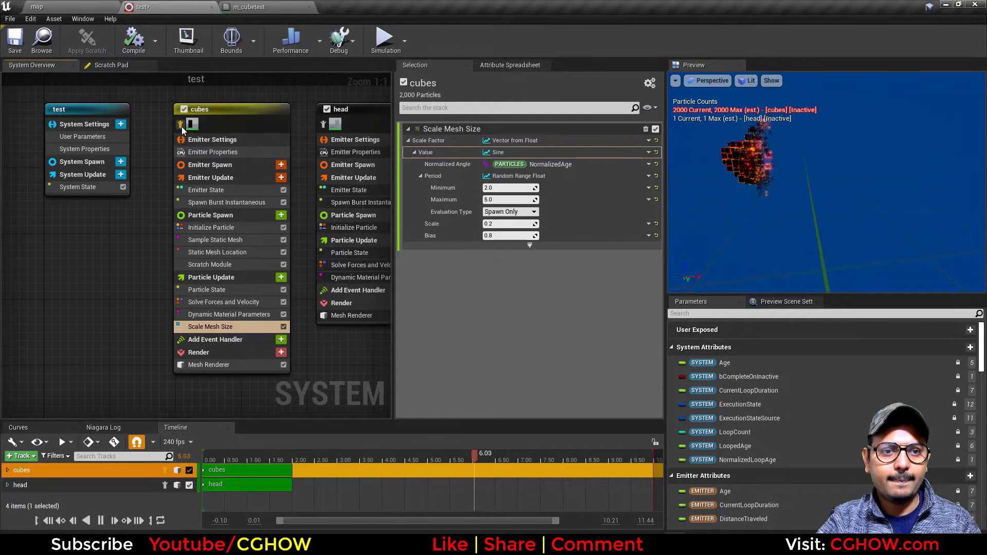
{"action": "left_click", "coordinate": [180, 125]}
{"action": "left_click", "coordinate": [87, 6]}
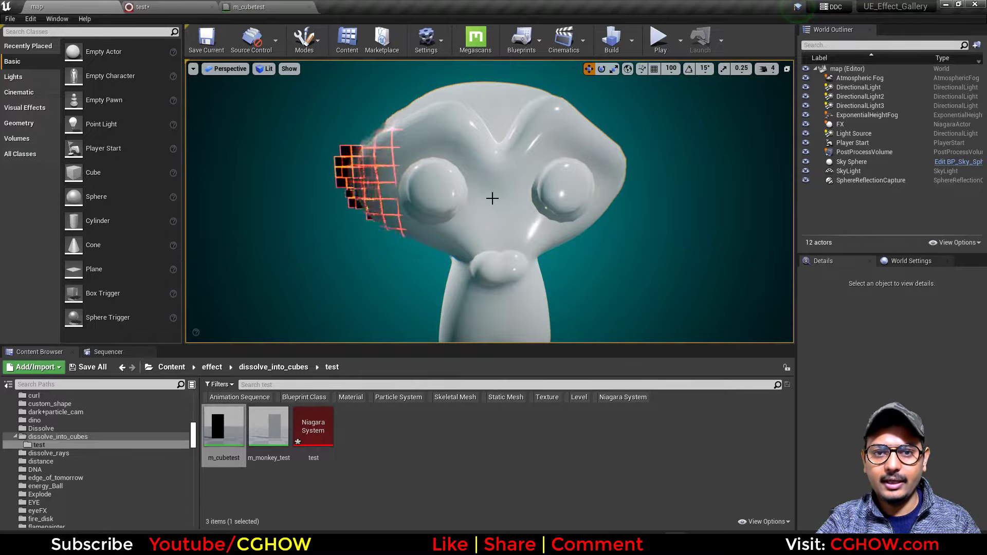
- Isolate the head emitter in the Niagara system and open the m_monkey_test material from its Mesh Renderer
{"action": "left_click", "coordinate": [181, 7]}
{"action": "left_click", "coordinate": [324, 124]}
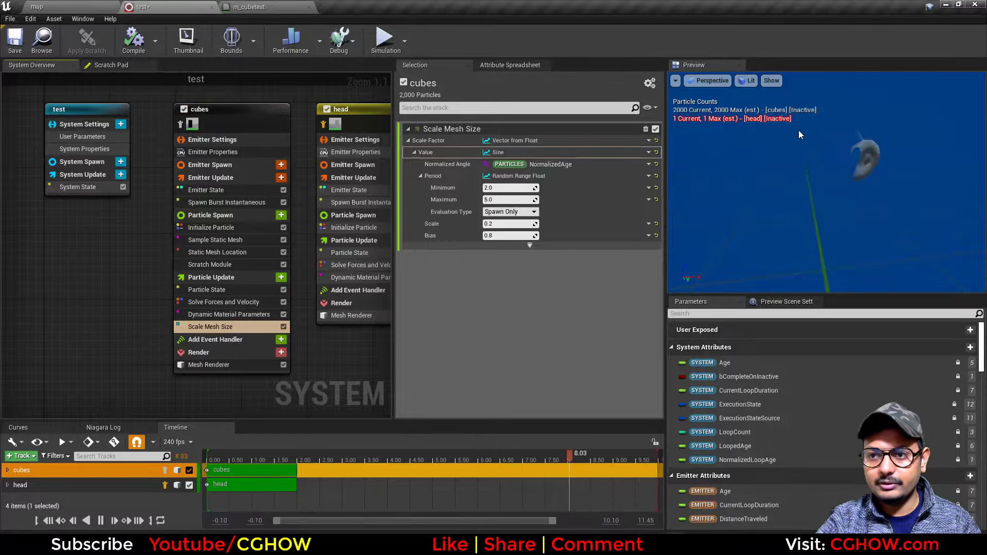
{"action": "left_click", "coordinate": [351, 315]}
{"action": "right_click_drag", "start_coordinate": [355, 334], "coordinate": [273, 334]}
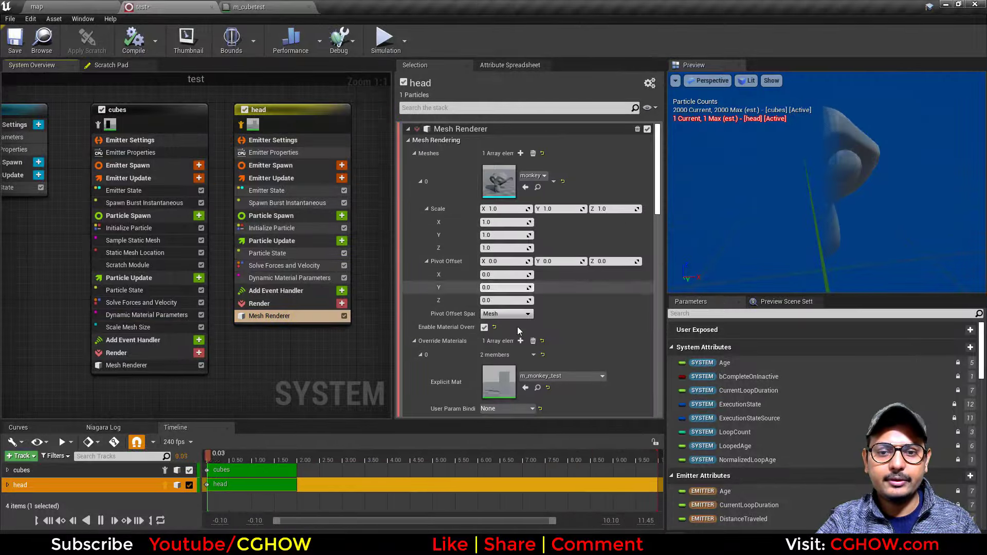
{"action": "double_click", "coordinate": [498, 382]}
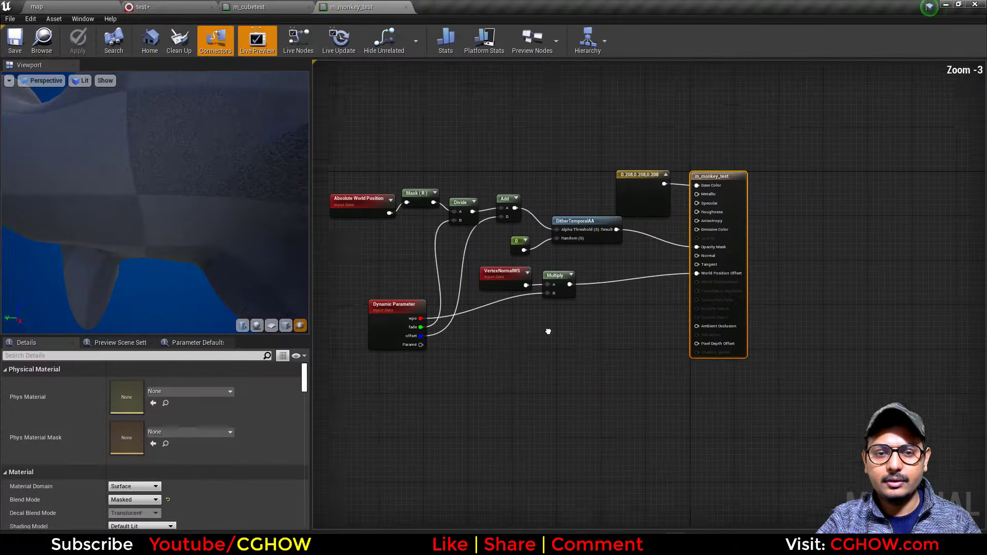
{"action": "scroll", "coordinate": [246, 276], "scroll_direction": "down", "scroll_amount": 8}
{"action": "left_click_drag", "start_coordinate": [223, 226], "coordinate": [257, 322]}
- Place a copy of the Absolute World Position node below the Dynamic Parameter and connect it to a new R G component mask
{"action": "mouse_move", "coordinate": [356, 327]}
{"action": "right_mouse_down"}
{"action": "mouse_move", "coordinate": [411, 250]}
{"action": "mouse_move", "coordinate": [396, 300]}
{"action": "right_mouse_up"}
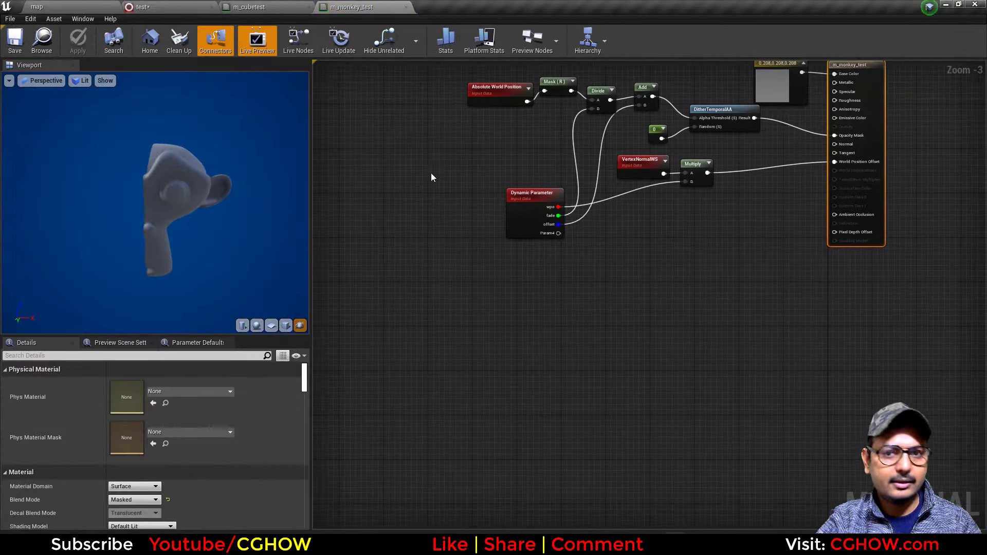
{"action": "left_click", "coordinate": [478, 99]}
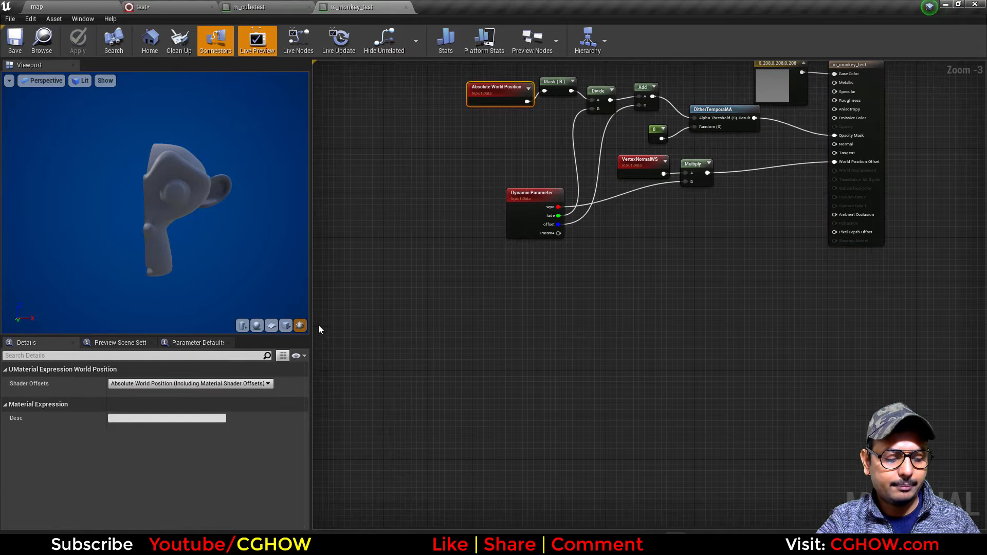
{"action": "key", "text": "ctrl+v"}
{"action": "left_click_drag", "start_coordinate": [384, 306], "coordinate": [390, 282]}
{"action": "scroll", "coordinate": [444, 302], "scroll_direction": "up", "scroll_amount": 2}
{"action": "left_click", "coordinate": [468, 284]}
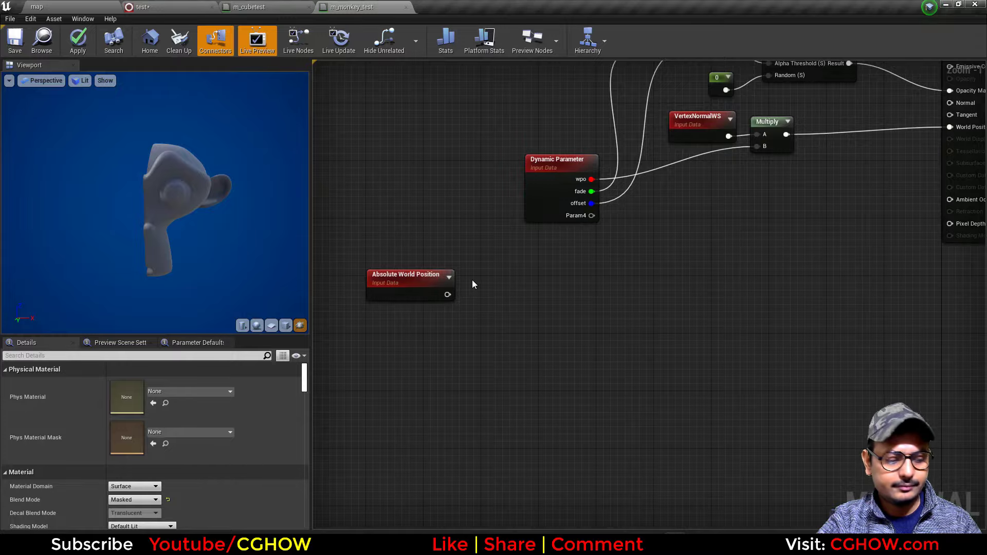
{"action": "left_click", "coordinate": [472, 281]}
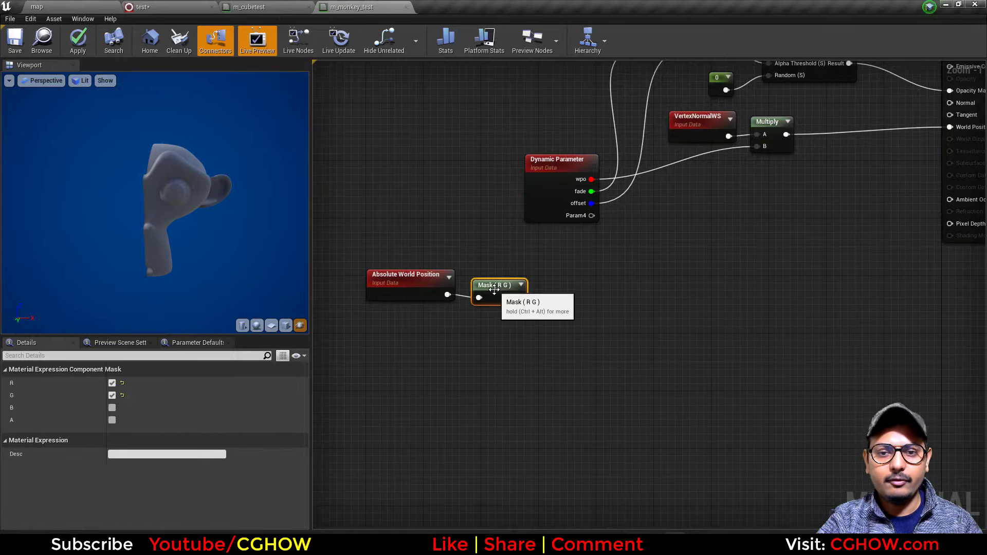